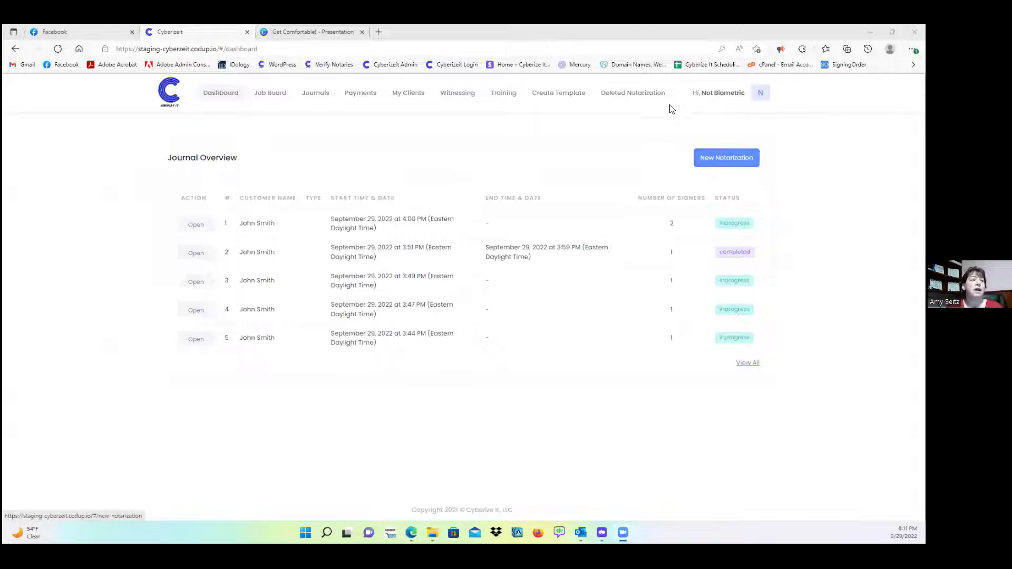
- Open My Profile from the account menu and answer the profile image deletion prompt
click(716, 109)
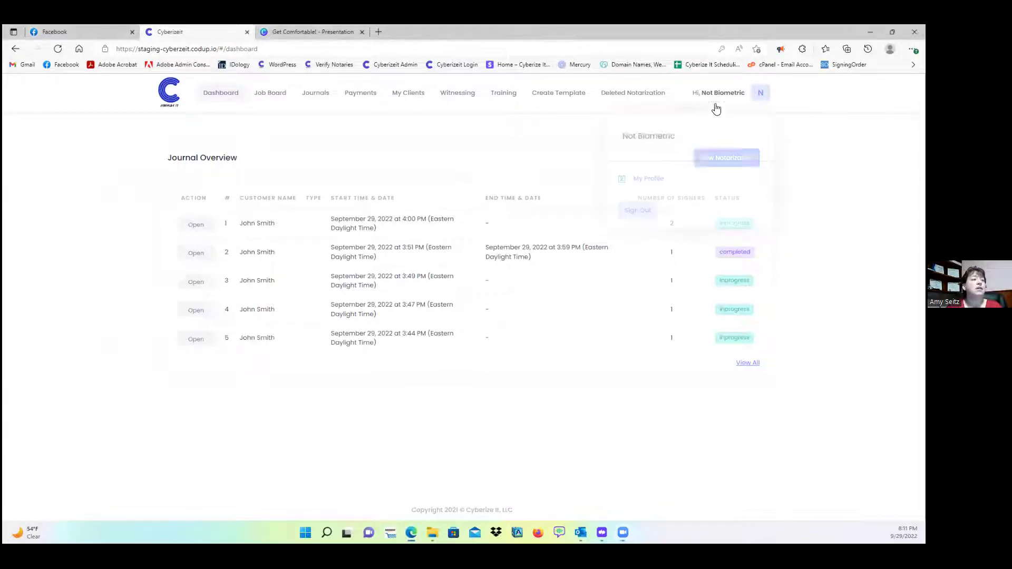
click(665, 177)
scroll(553, 208, down, 5)
scroll(558, 214, down, 2)
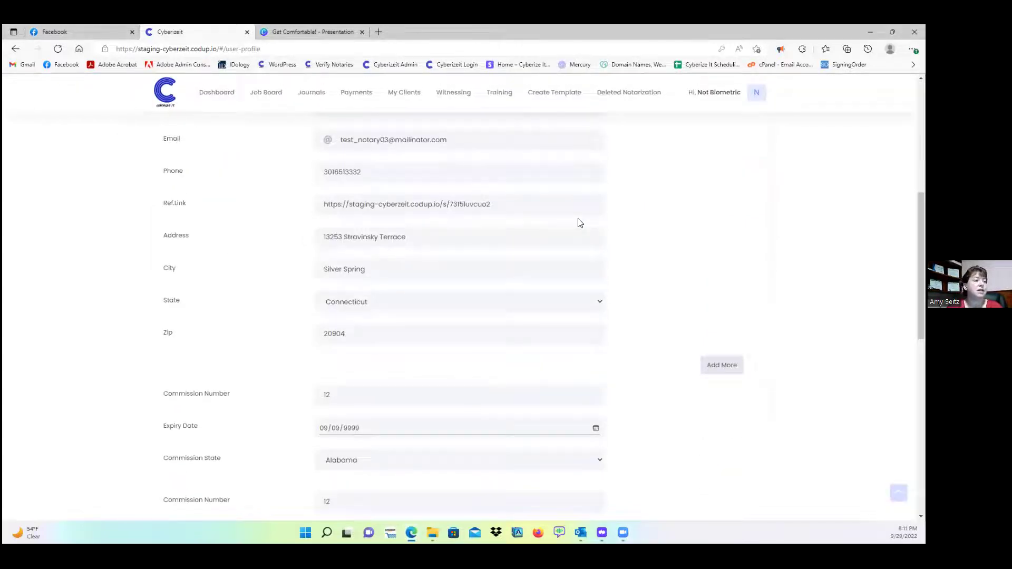
scroll(580, 222, up, 6)
click(371, 243)
click(548, 164)
- Select the Ref.Link URL and copy it to the clipboard
scroll(453, 223, down, 6)
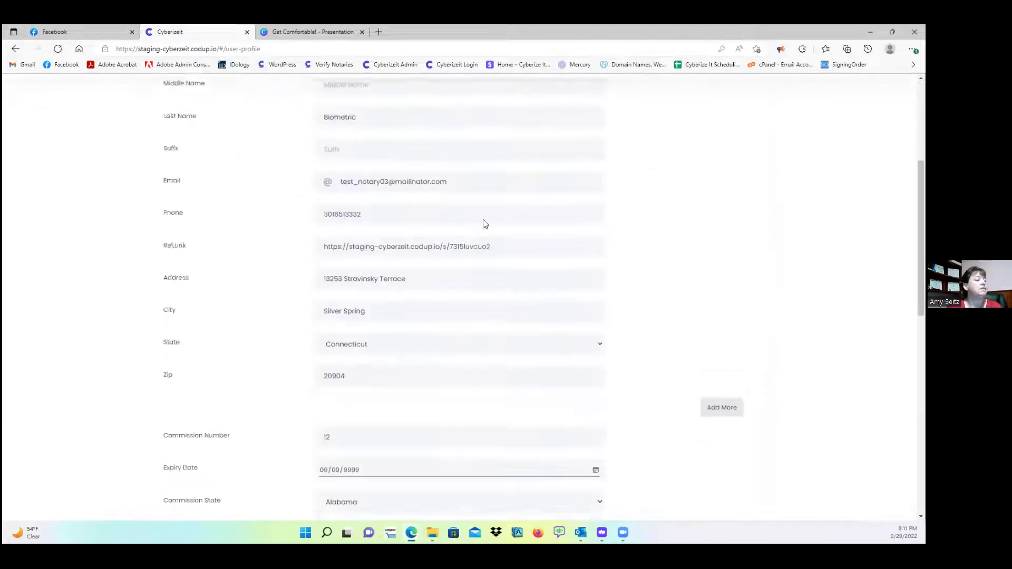
scroll(530, 225, up, 3)
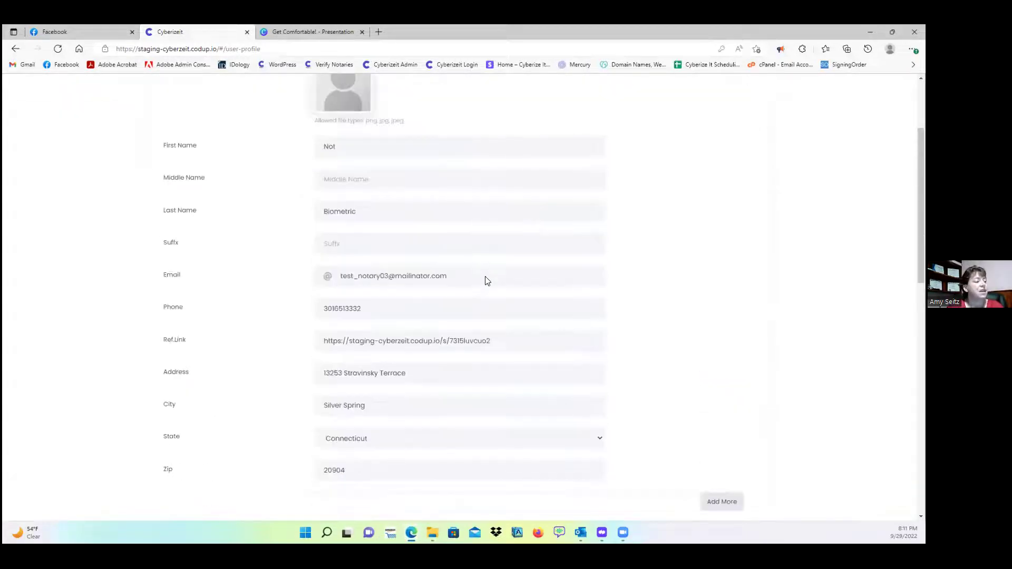
scroll(485, 278, down, 2)
drag(502, 276, 322, 279)
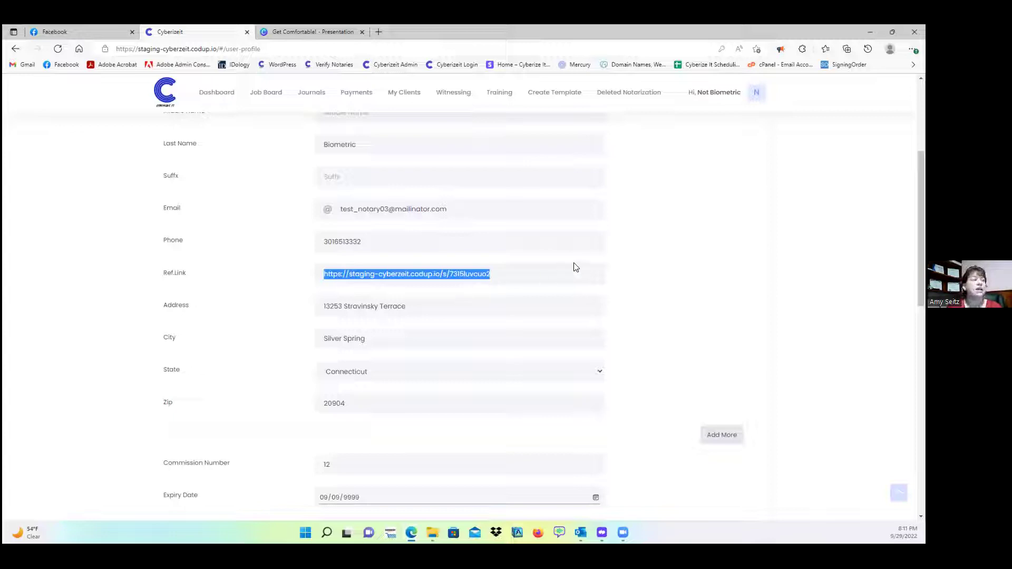
right_click(446, 285)
click(472, 284)
click(595, 159)
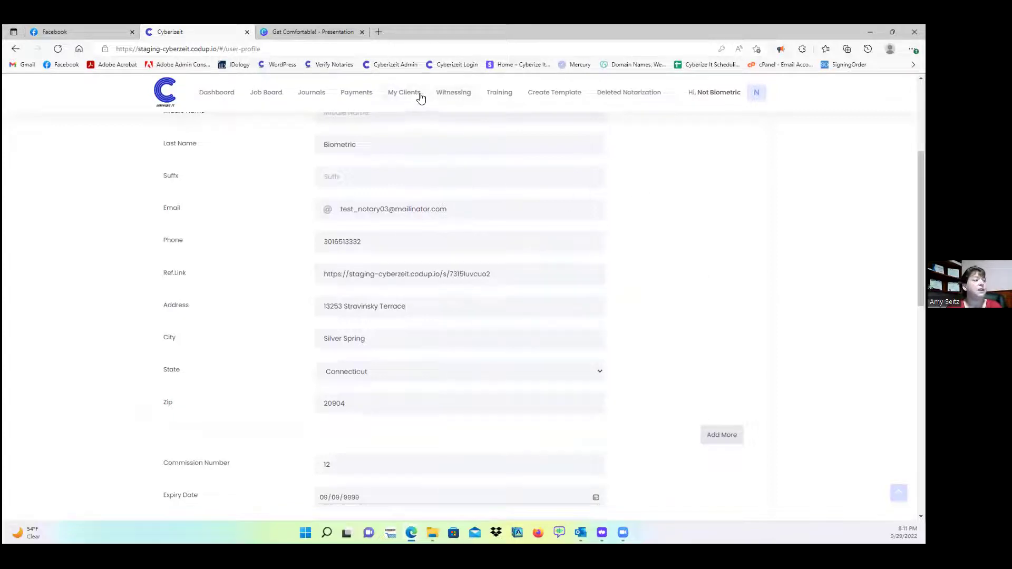
- Go to the notary's My Clients list and look through it
click(416, 94)
scroll(474, 226, down, 2)
scroll(457, 239, down, 1)
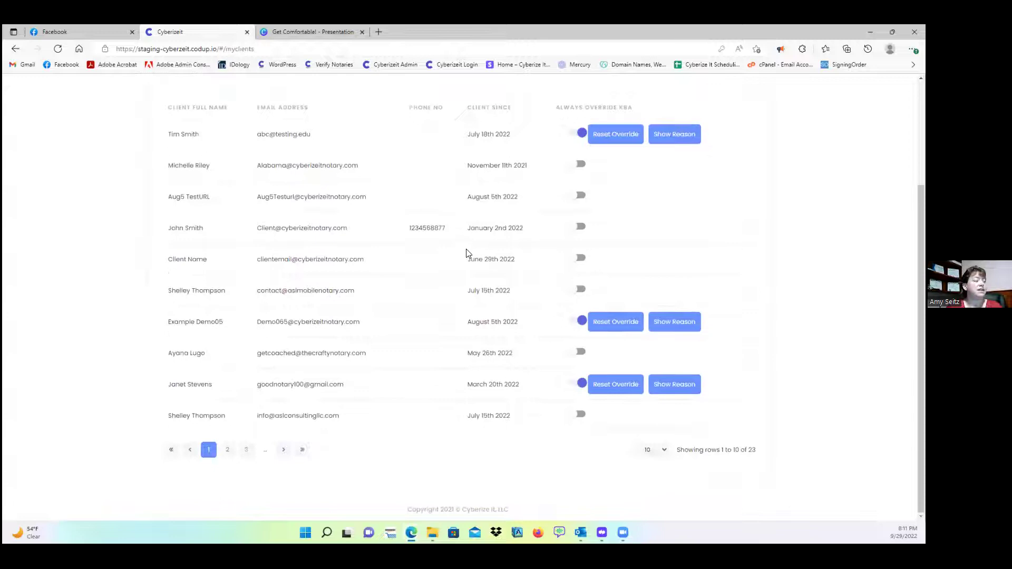
scroll(458, 248, up, 3)
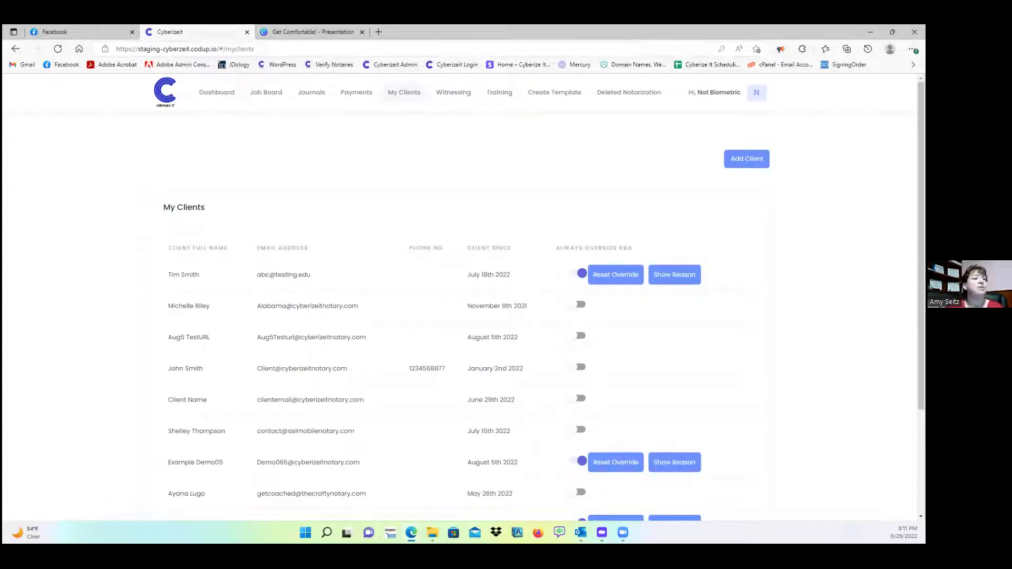
- Load the copied referral link in a new Edge InPrivate window
click(911, 49)
click(823, 114)
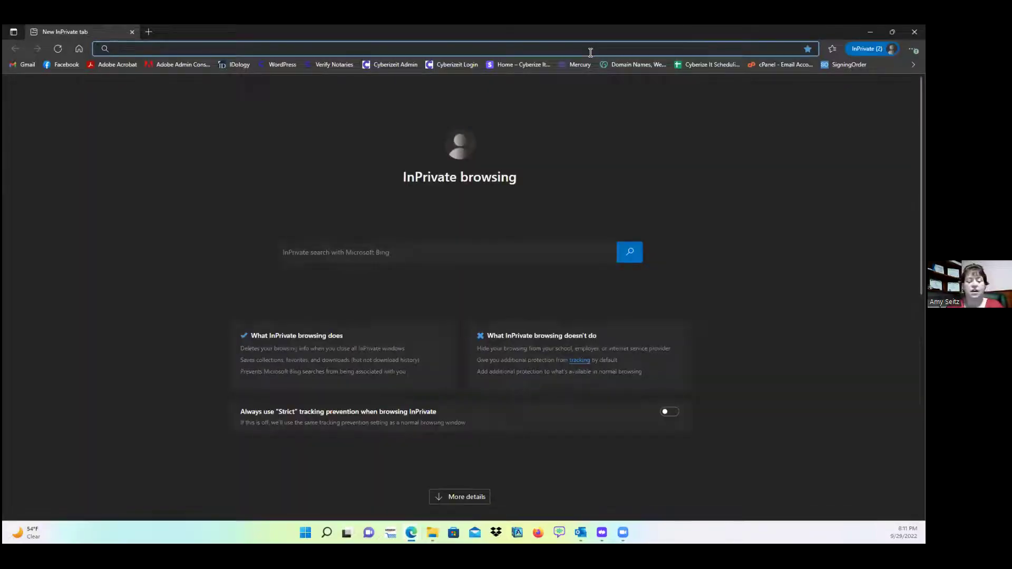
key(ctrl+v)
key(Return)
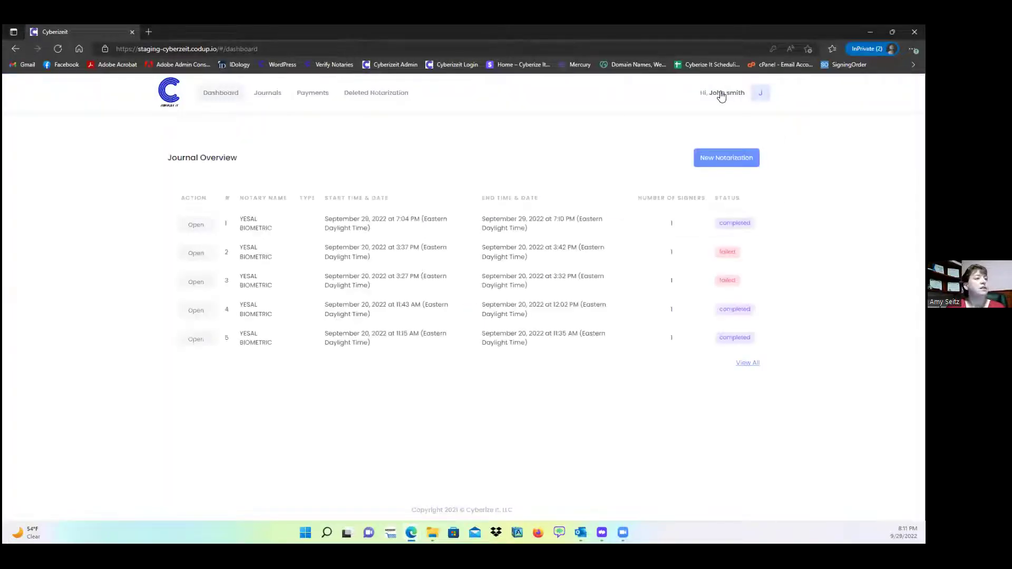
- Sign out of the logged-in account and reload the referral registration page
click(720, 98)
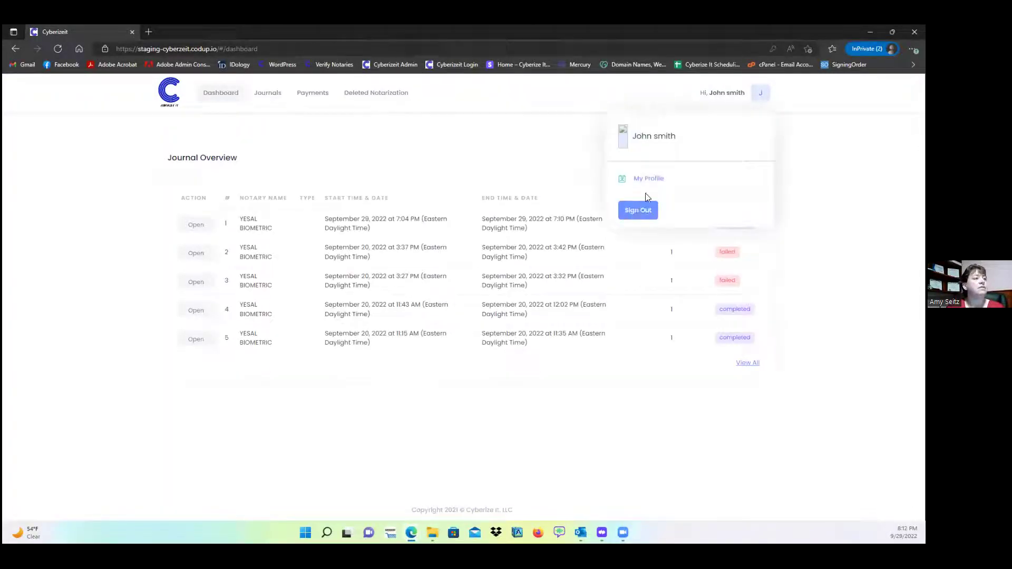
click(637, 210)
click(255, 48)
key(ctrl+v)
key(Return)
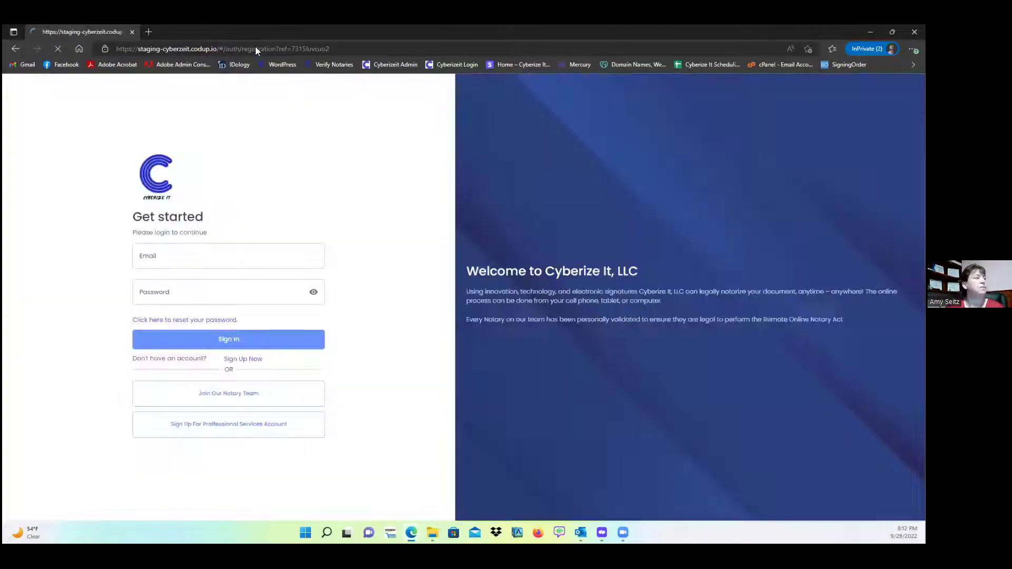
click(209, 190)
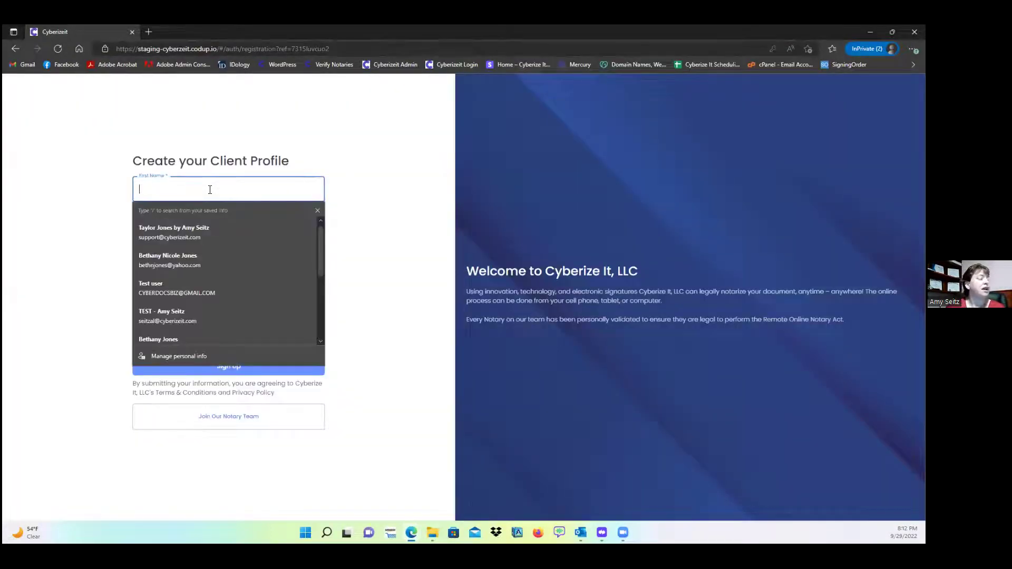
- Fill in the client's first name, last name, e-mail and password, then submit Sign Up
text(Ronnie)
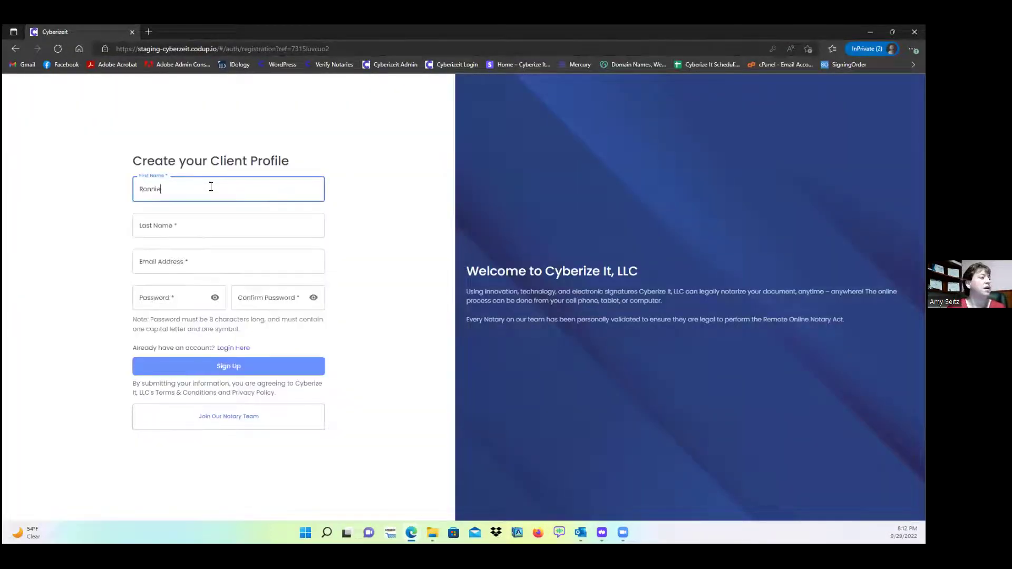
key(Tab)
text(NotaryStars)
key(Tab)
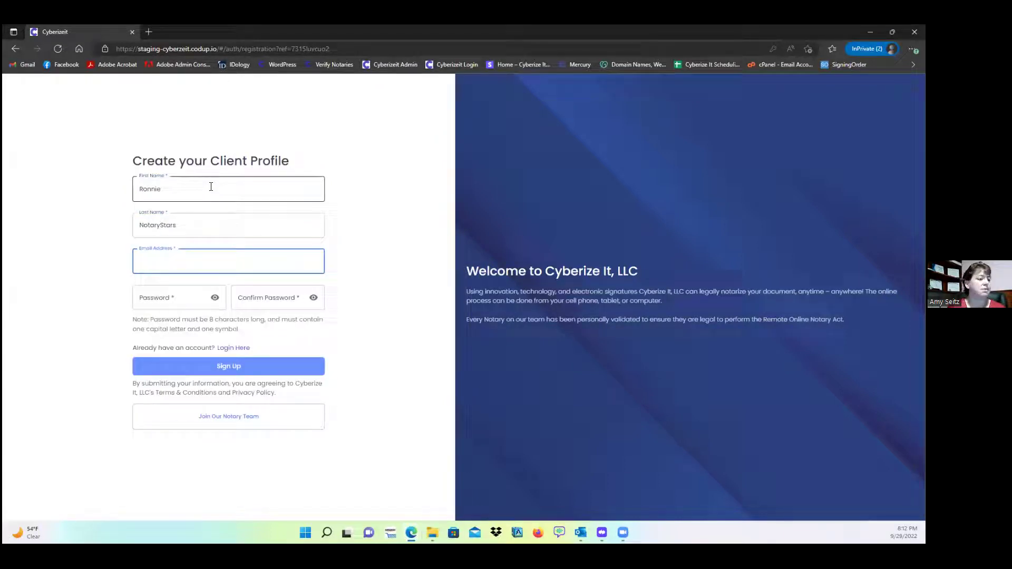
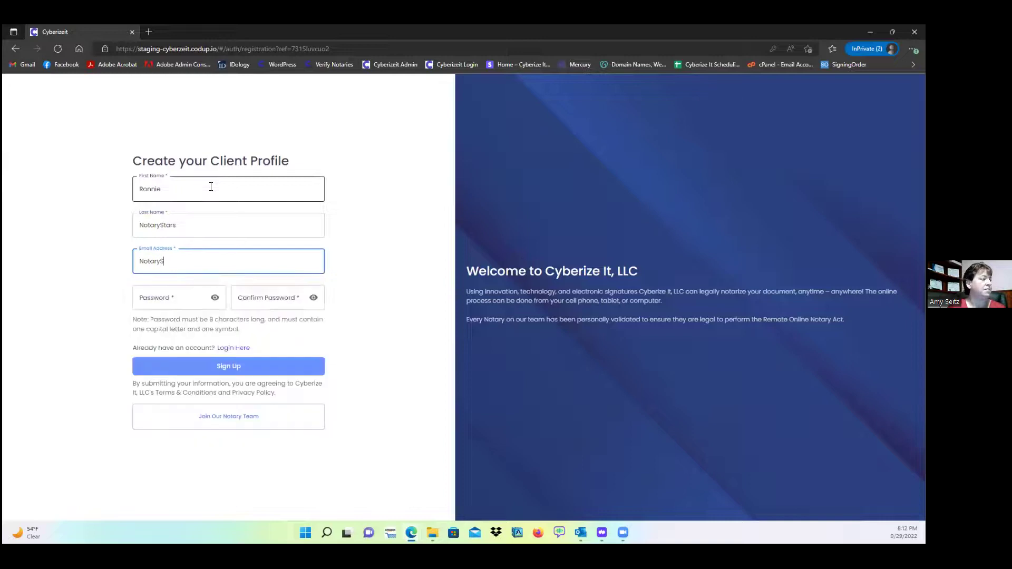
key(Tab)
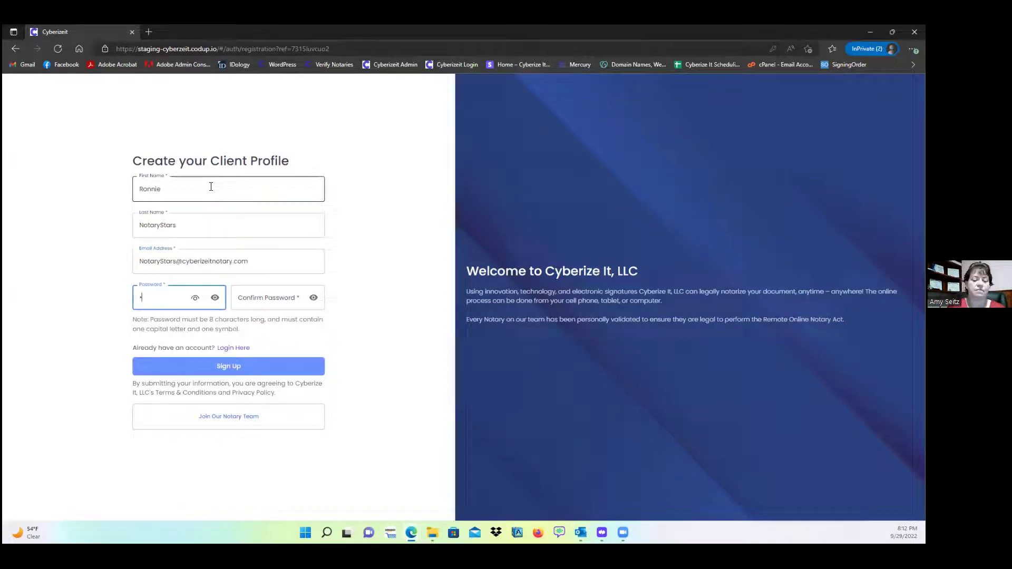
text(••••••••)
key(Tab)
text(•••••••)
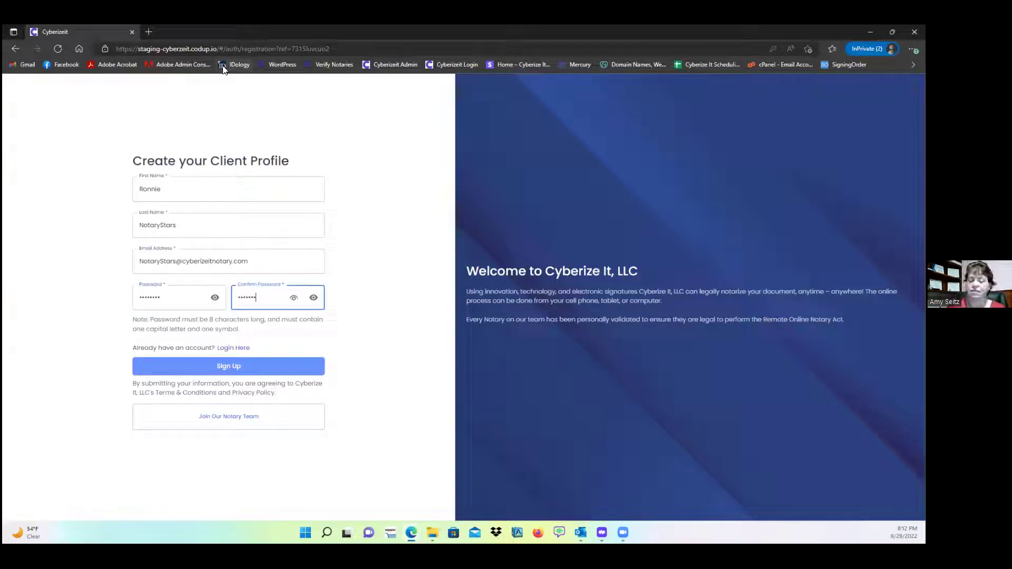
click(244, 368)
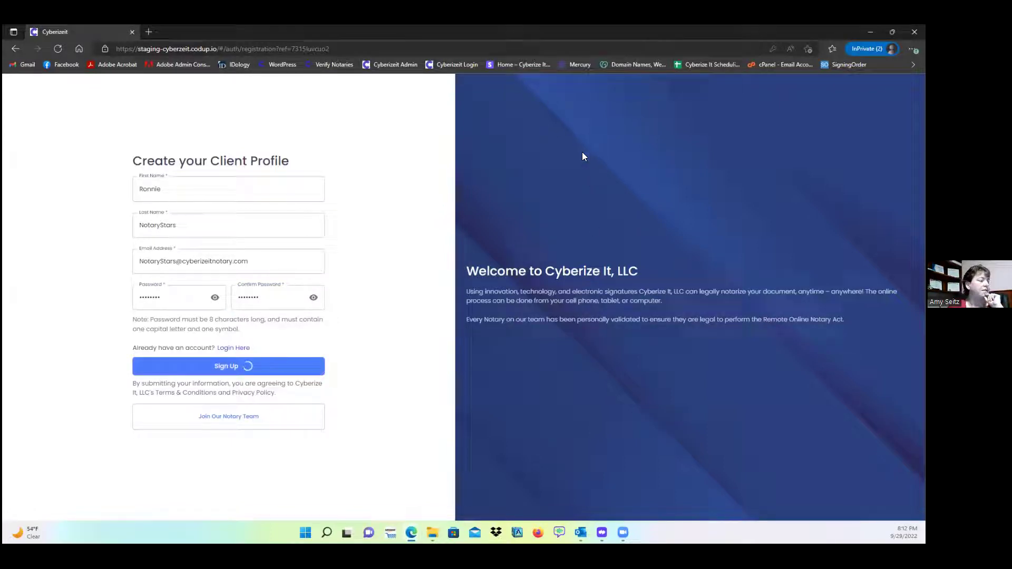
- Switch back to the main window and reload the My Clients list
click(228, 276)
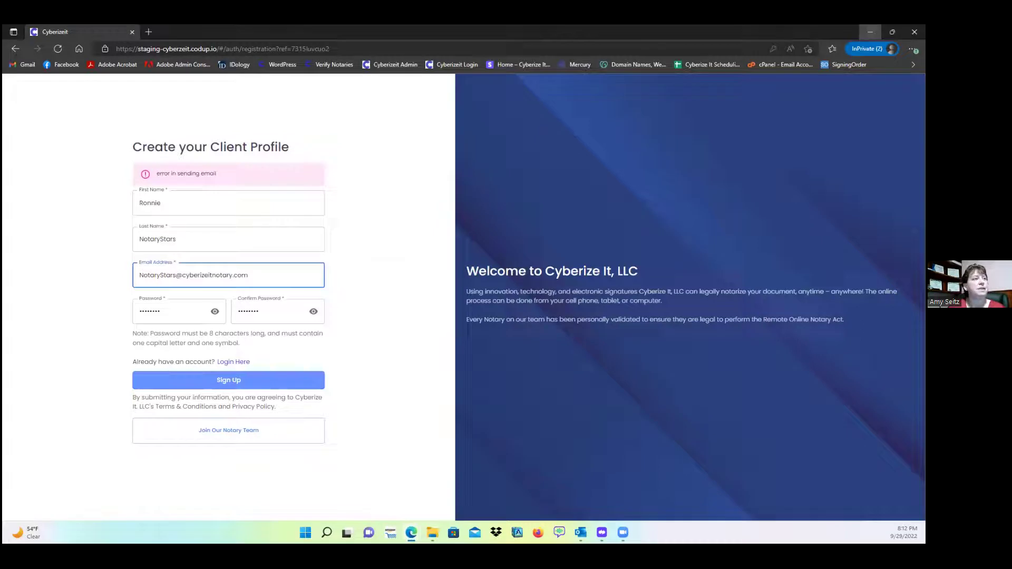
click(871, 31)
click(58, 49)
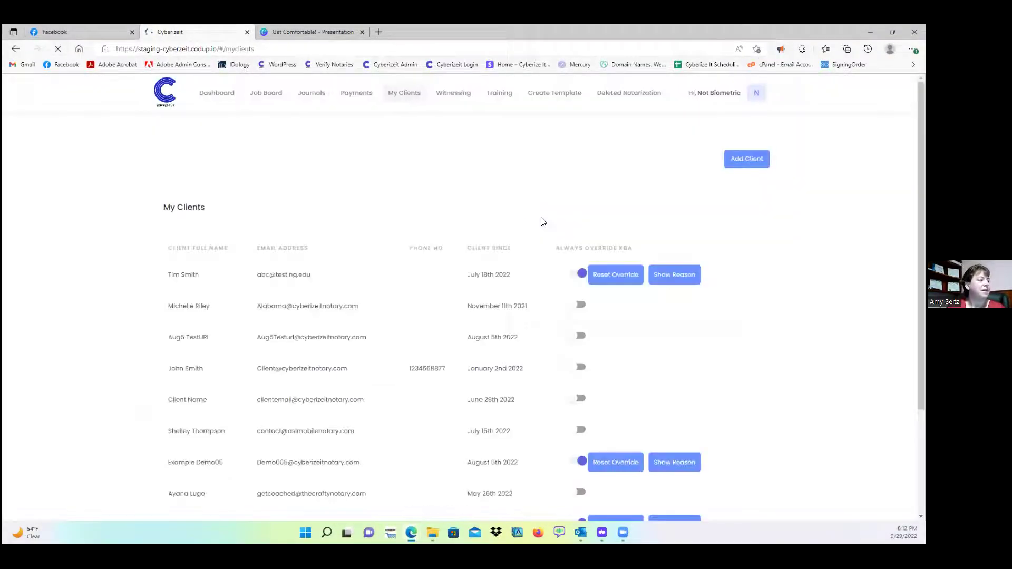
- Show more clients per page and search the page for the new client by name
scroll(516, 205, down, 3)
click(653, 450)
click(648, 420)
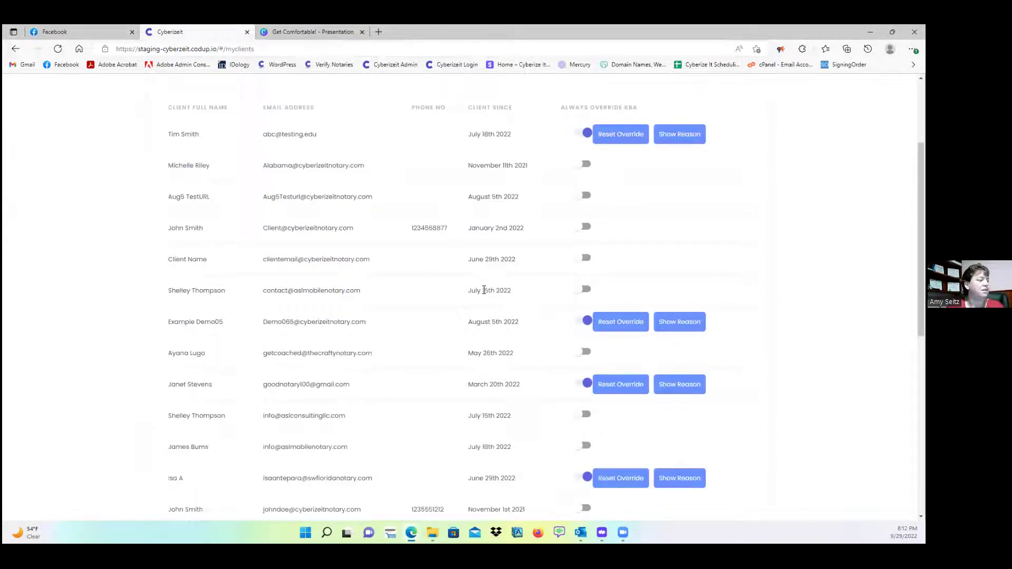
key(ctrl+f)
text(notaryst)
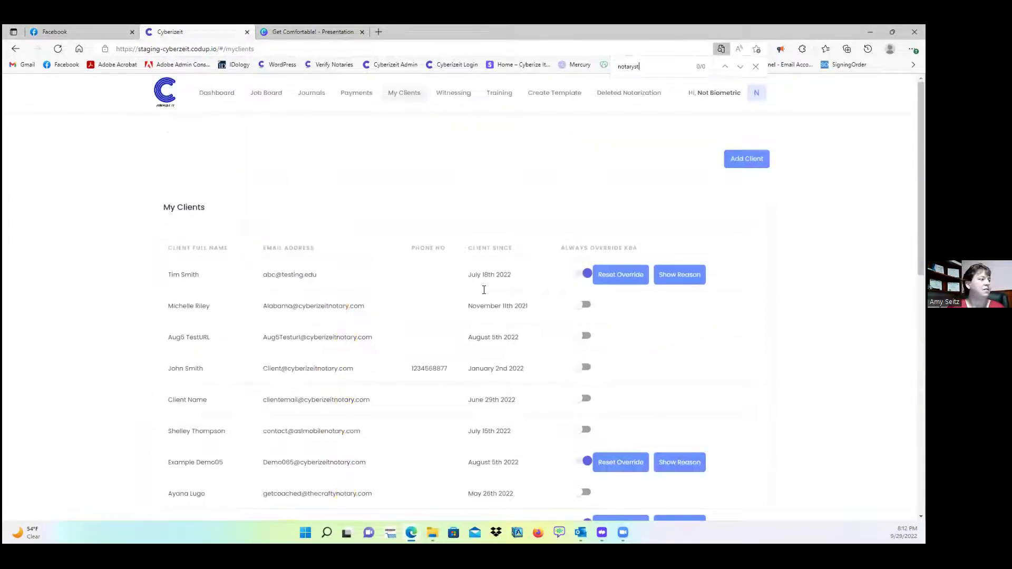
key(BackSpace)
key(BackSpace)
key(BackSpace)
key(BackSpace)
key(BackSpace)
key(BackSpace)
key(BackSpace)
text(ronnie)
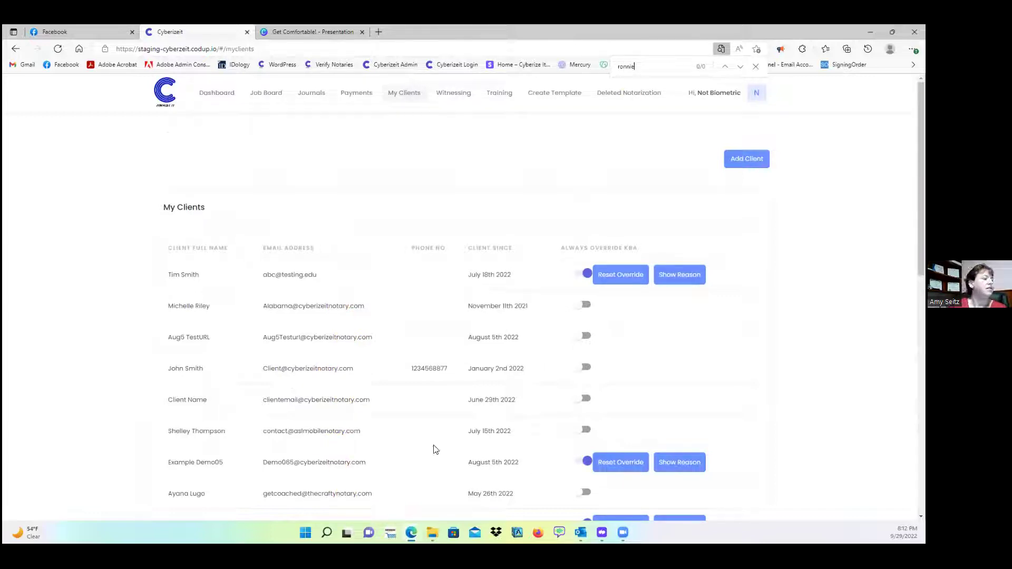
mouse_move(411, 533)
- Check the private registration window, then return to the Dashboard and close the Find bar
click(522, 485)
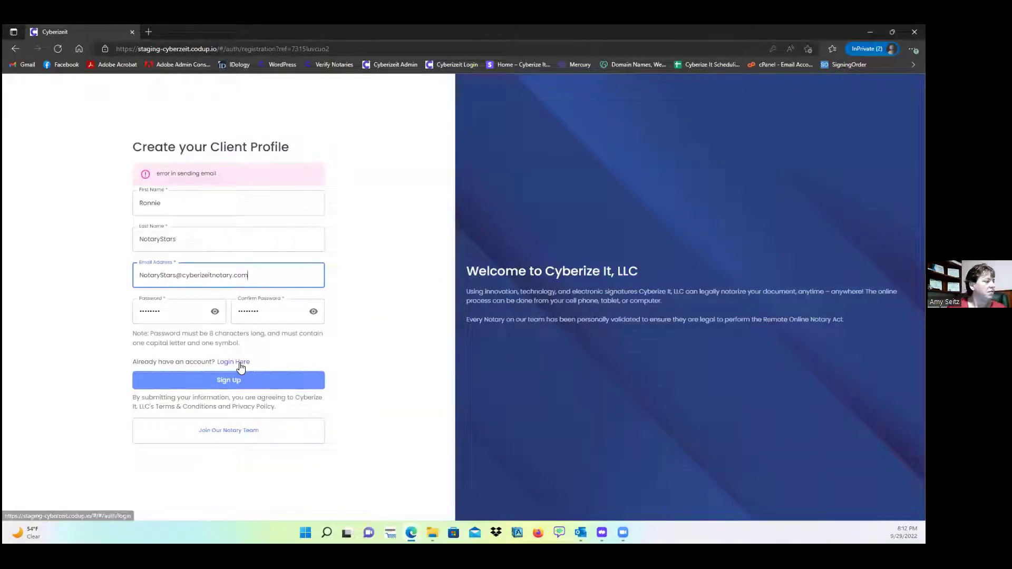
click(245, 386)
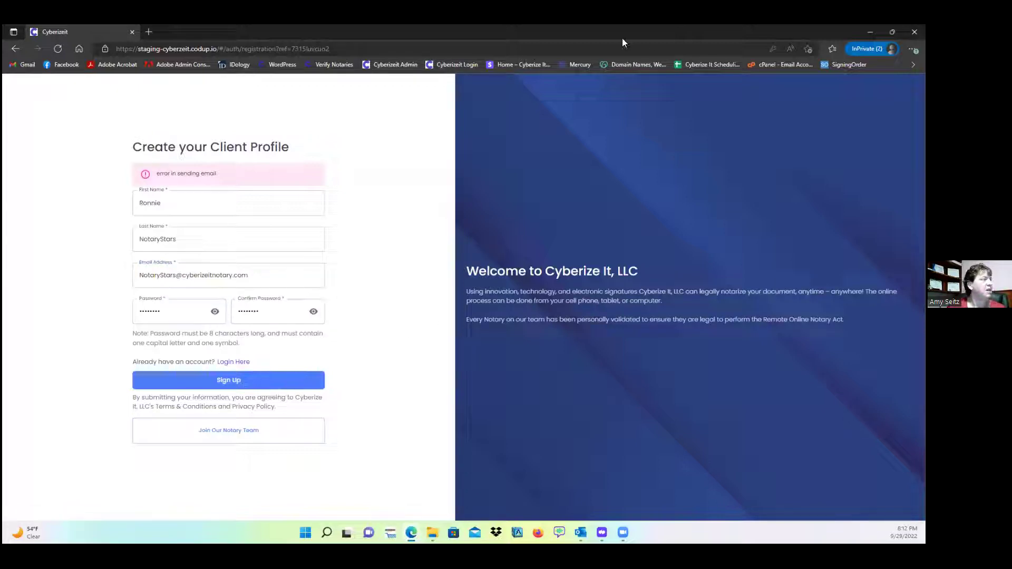
click(870, 32)
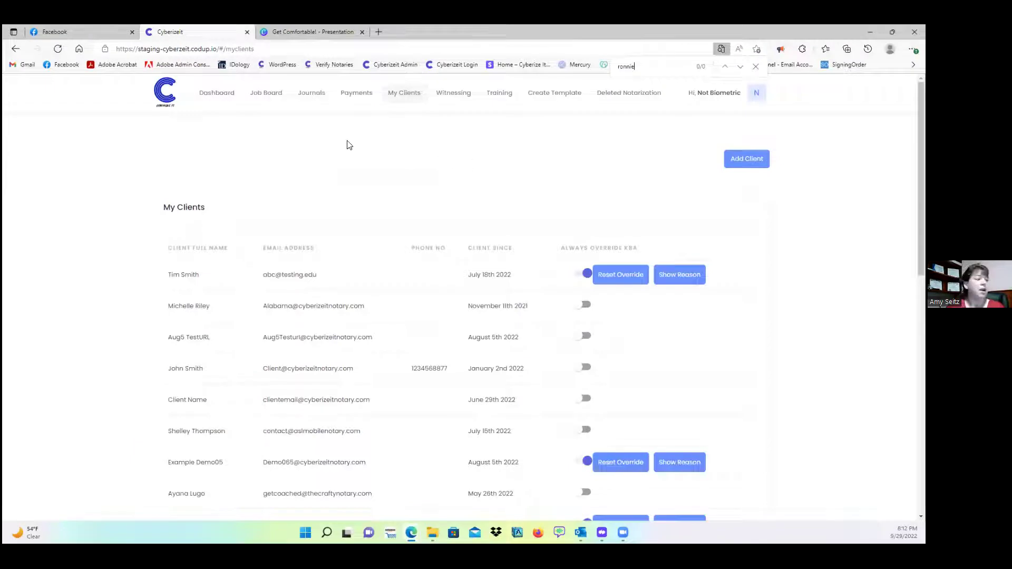
click(219, 94)
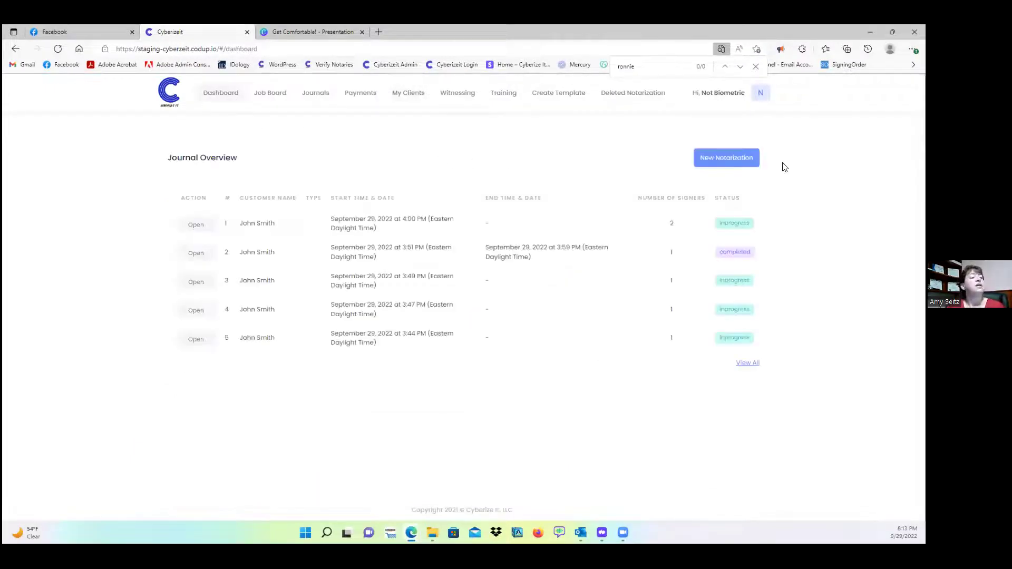
click(756, 67)
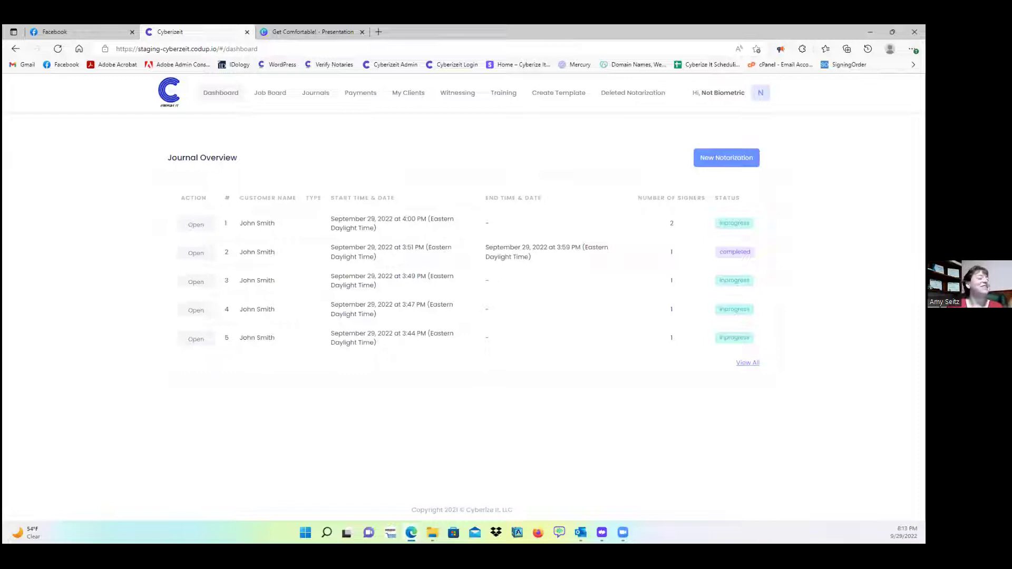
- Turn on Always Override KBA for Client Name and submit the reason 'dfasdfasdfas'
click(411, 93)
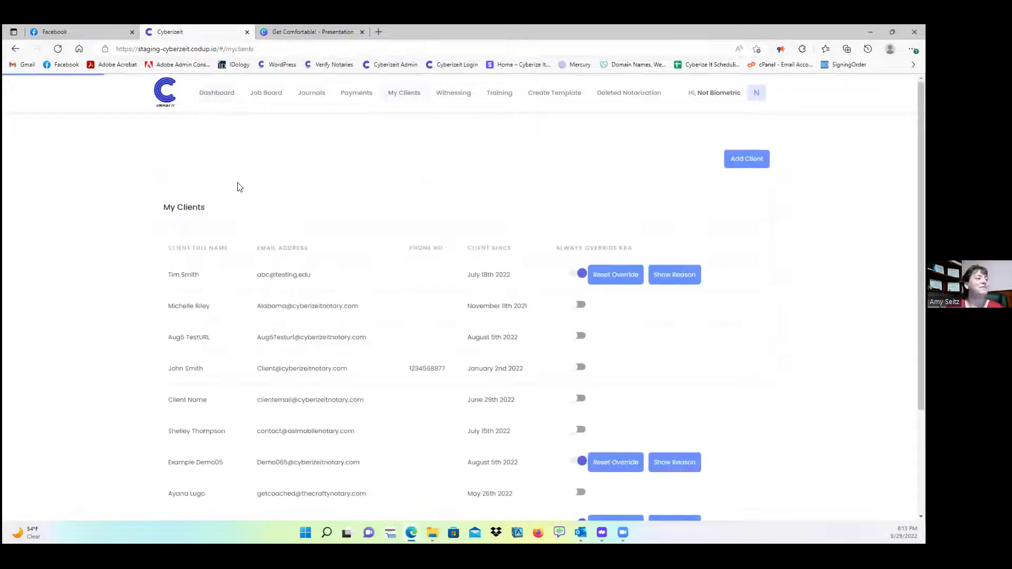
scroll(321, 283, down, 3)
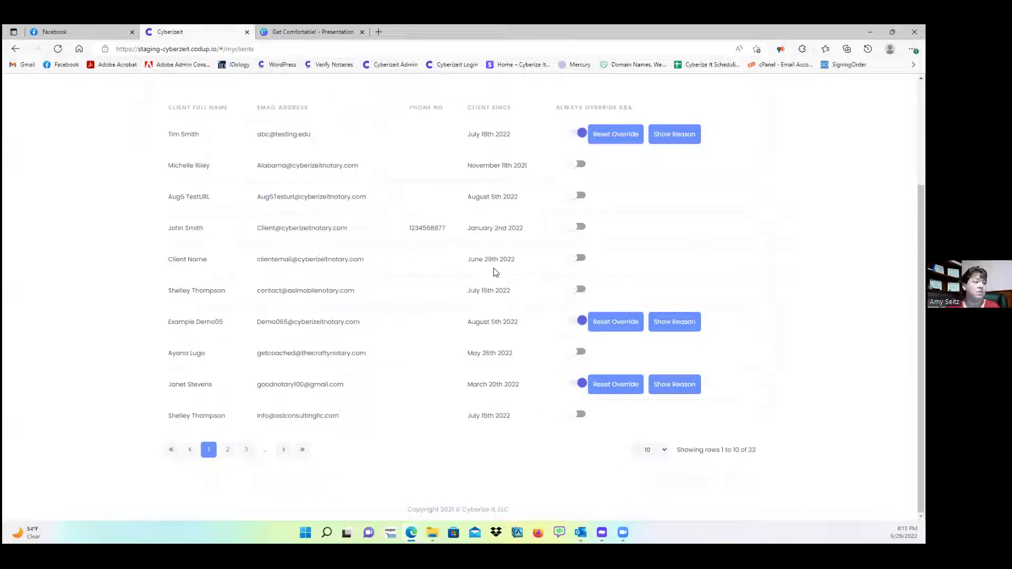
click(582, 265)
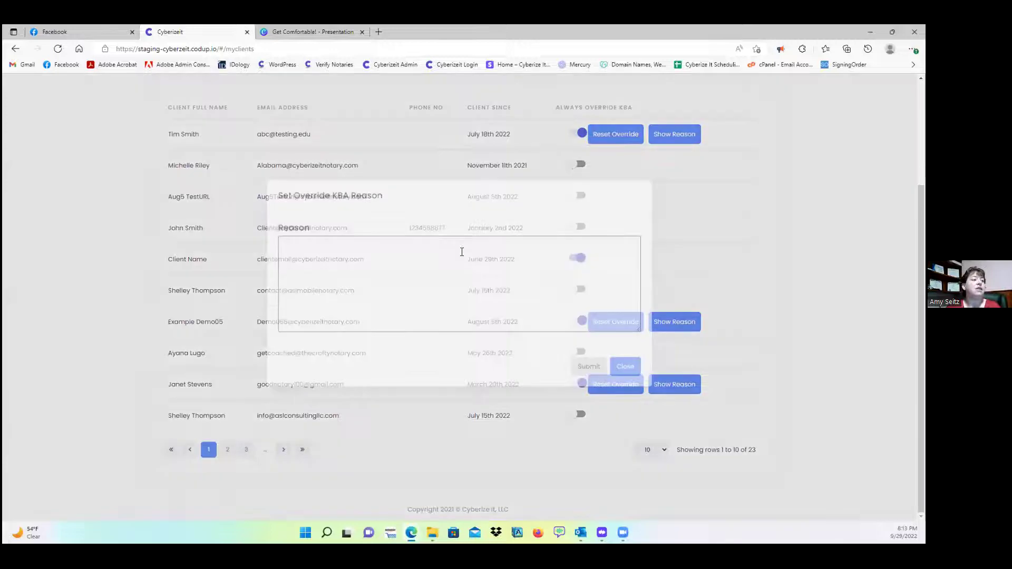
click(453, 267)
text(dfasdfasdfas)
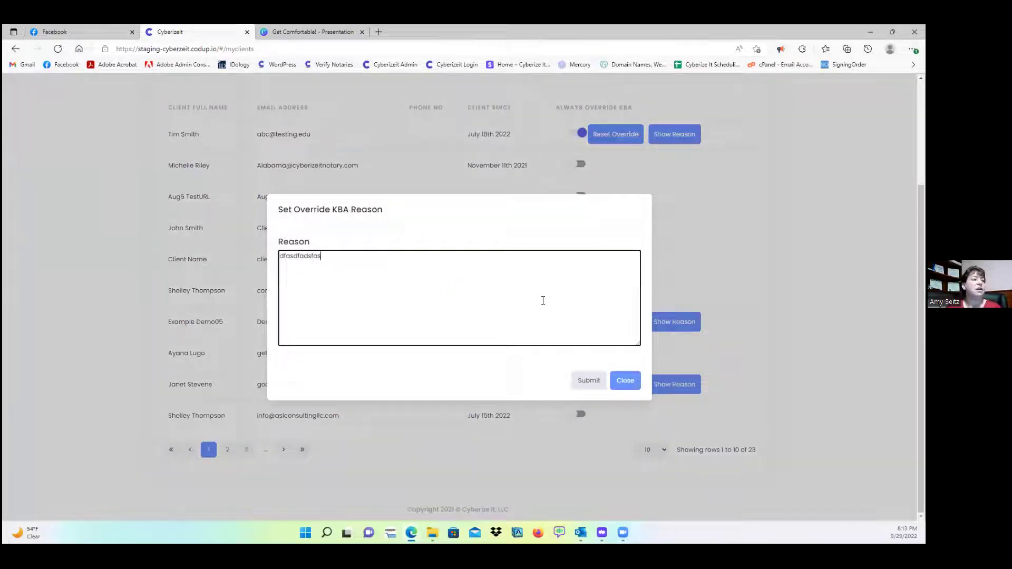
click(585, 382)
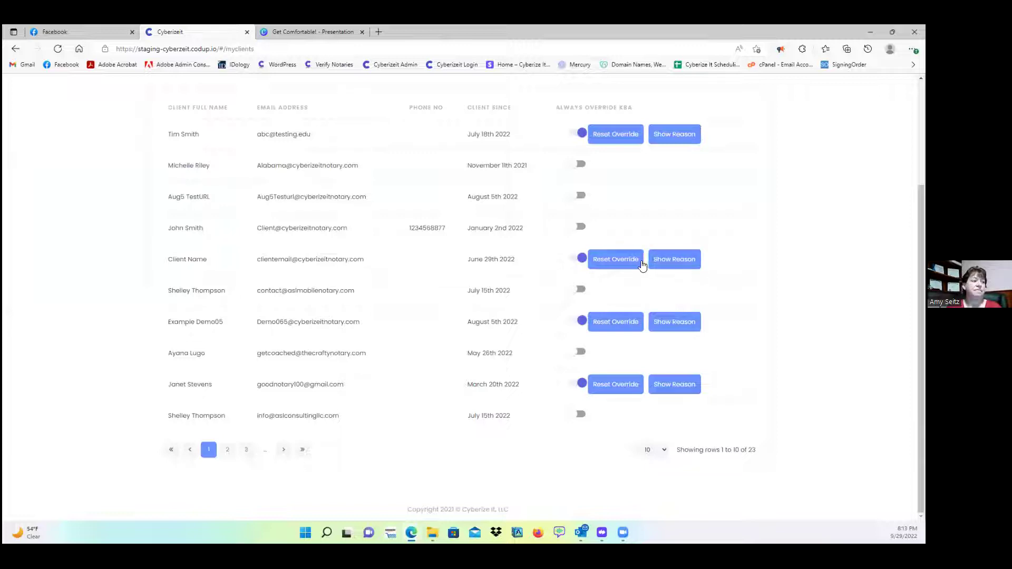
- Reset the KBA override on the Client Name row and scroll back up the list
click(621, 268)
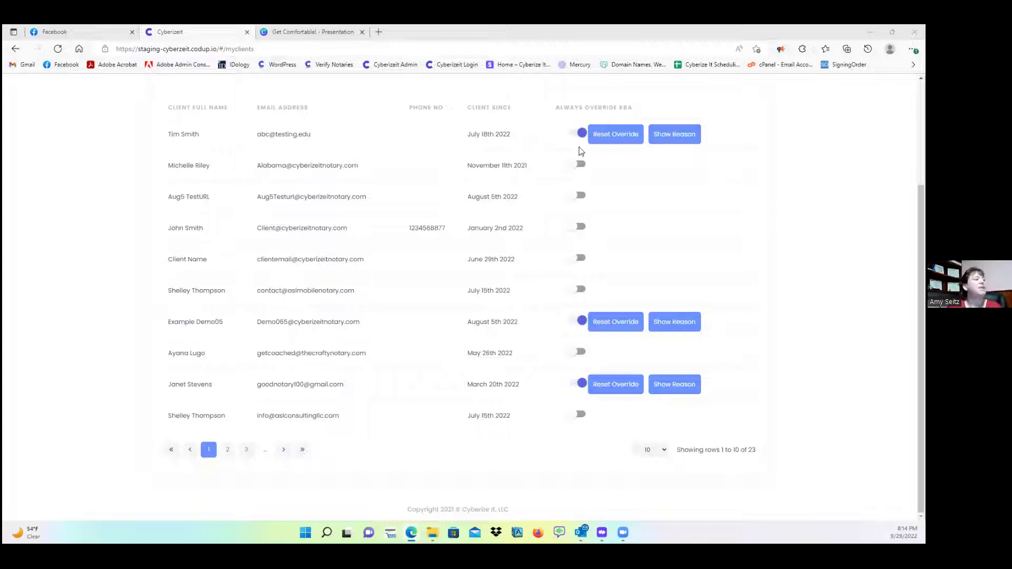
scroll(650, 167, up, 3)
- Start a New Notarization from the Dashboard and choose the test user's email as client
click(217, 84)
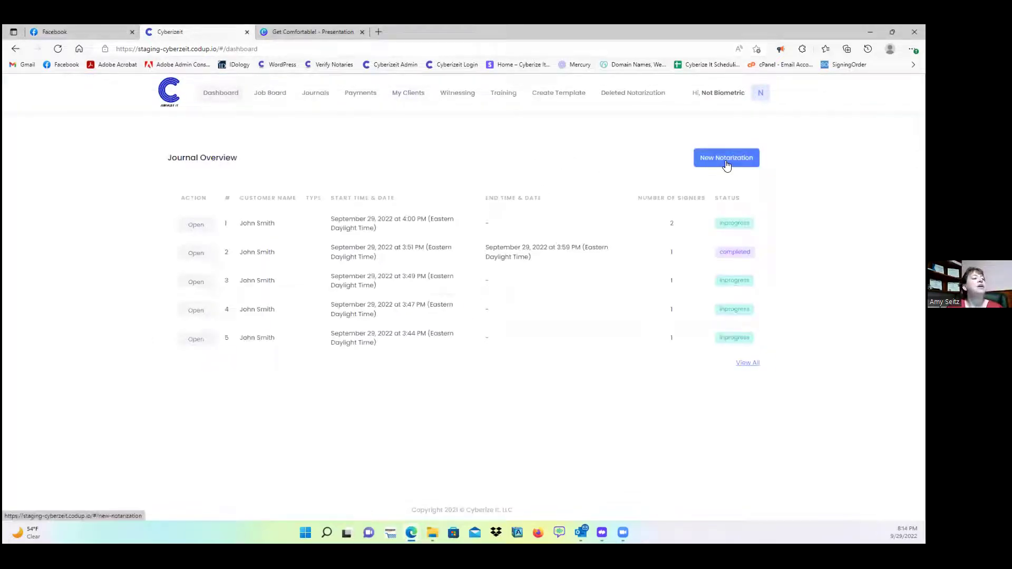
click(726, 165)
click(339, 244)
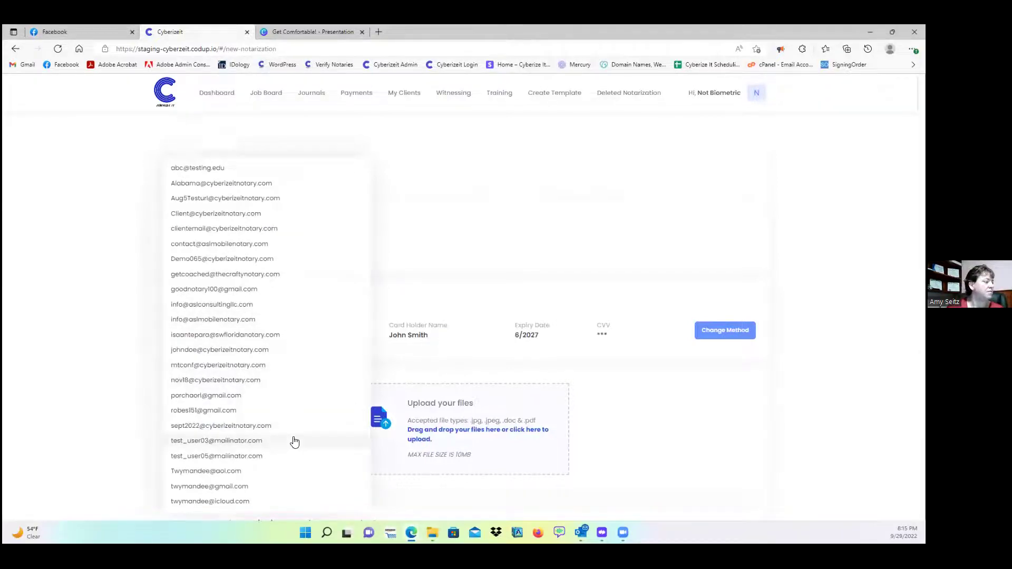
click(274, 440)
scroll(623, 269, down, 5)
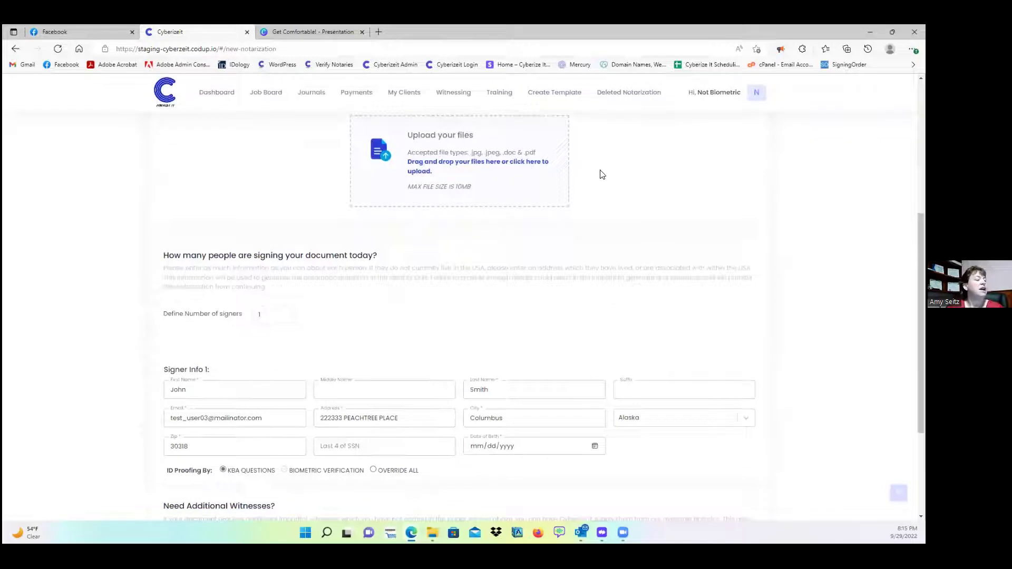
scroll(599, 174, up, 1)
- Upload Attestment of Copies from BLANK LEGAL DOCUMENTS as a Copy Certification Request
click(543, 234)
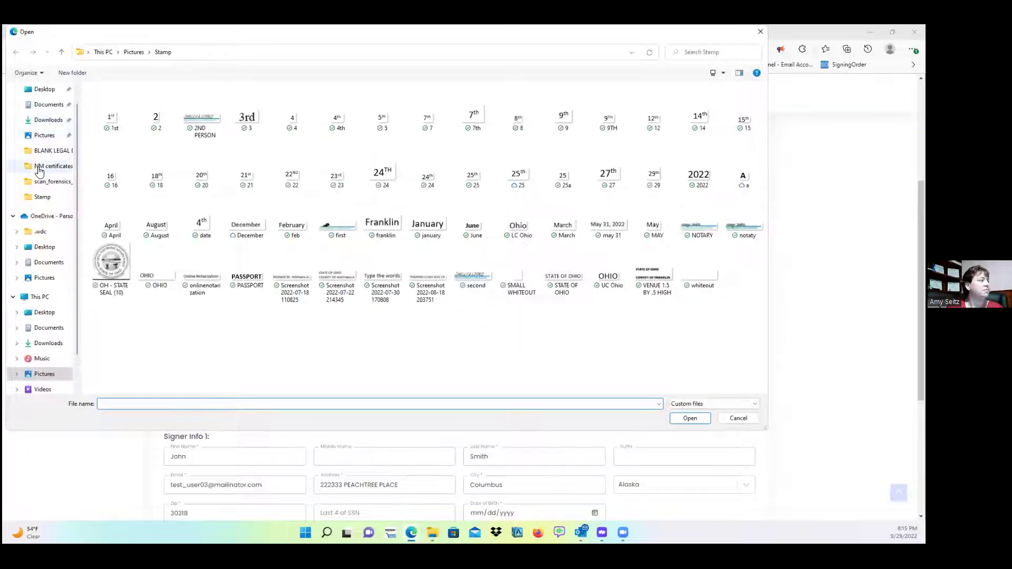
click(44, 153)
click(118, 267)
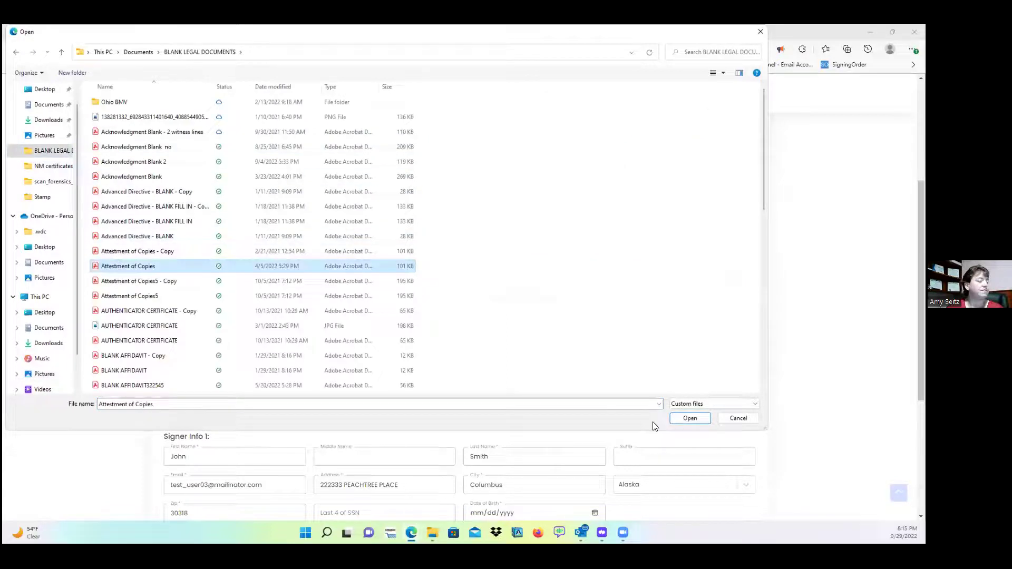
click(695, 419)
click(529, 354)
click(559, 400)
scroll(635, 319, down, 5)
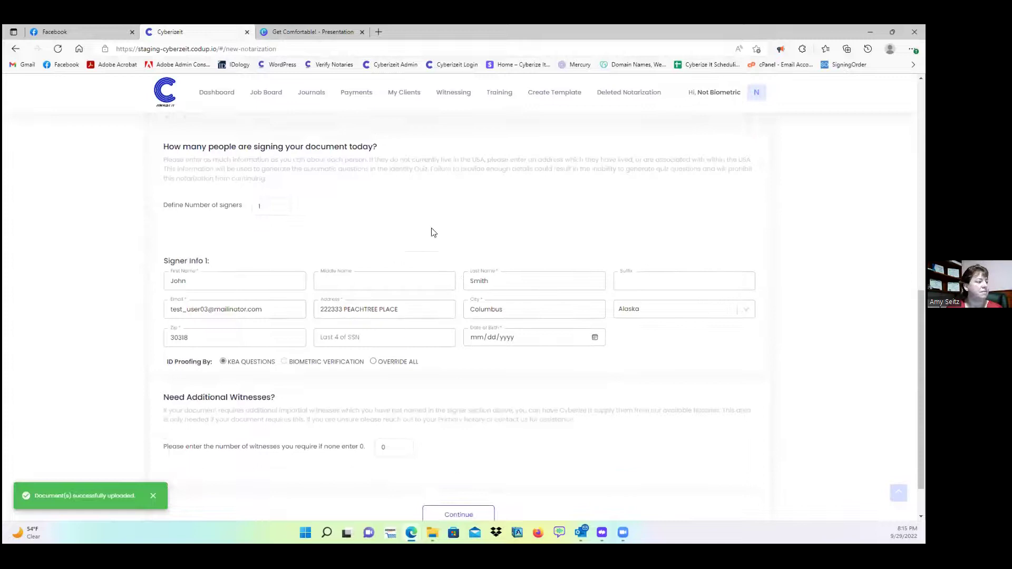
- Try entering 0 and then 1 in the number of signers field
click(279, 206)
text(0)
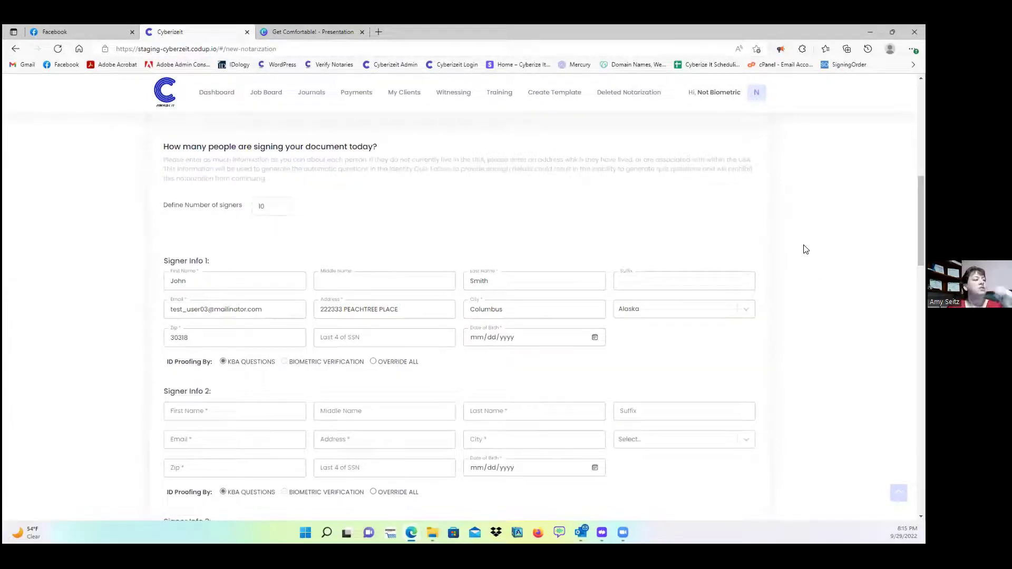
scroll(805, 249, down, 10)
scroll(800, 263, down, 9)
scroll(795, 270, down, 5)
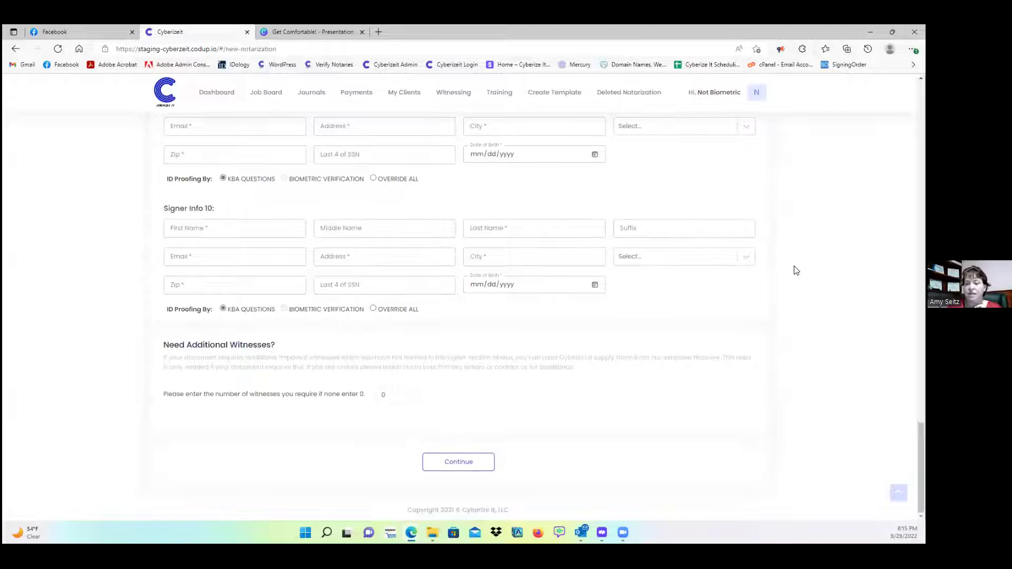
scroll(795, 271, up, 15)
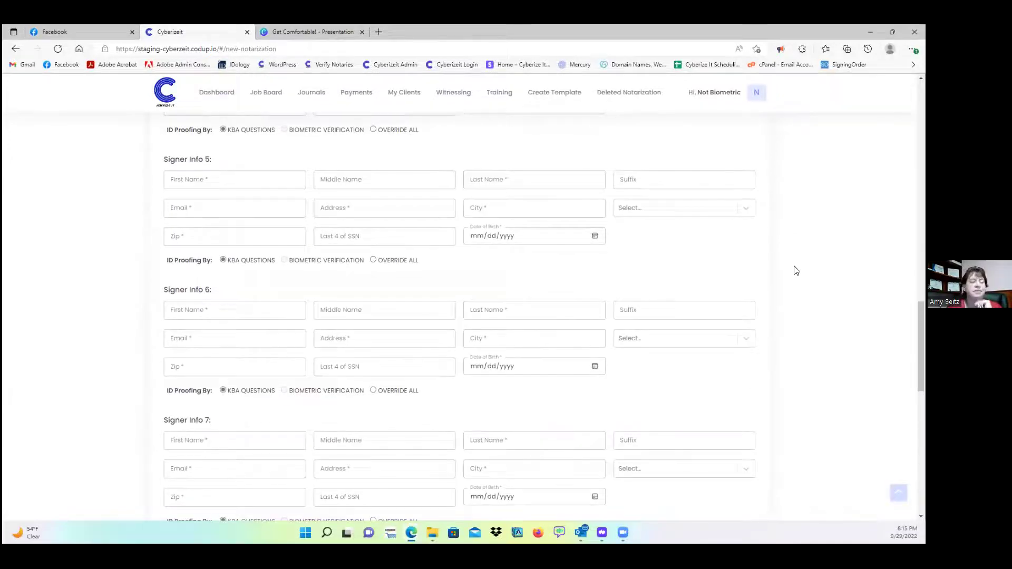
scroll(796, 271, up, 5)
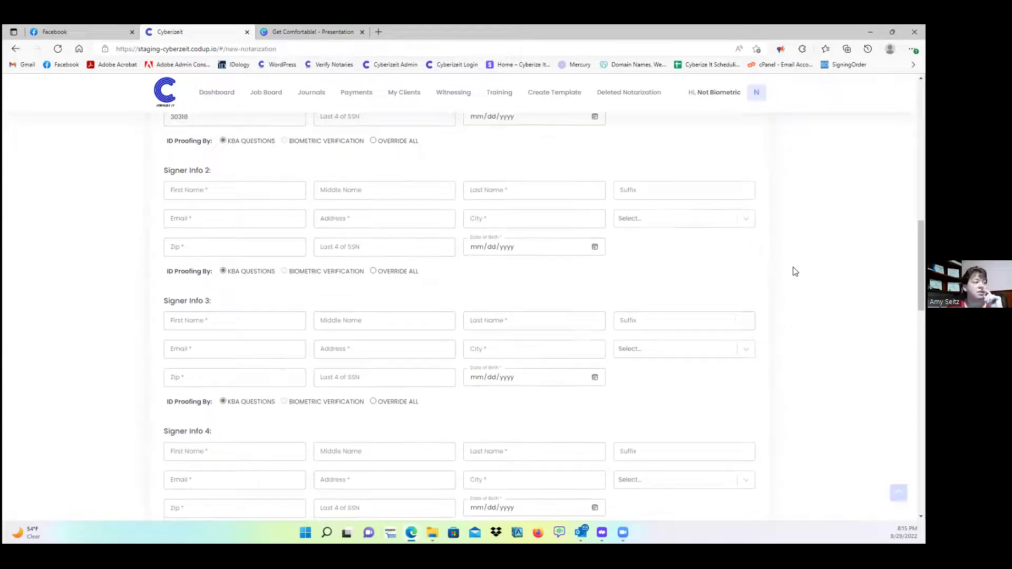
scroll(795, 271, up, 4)
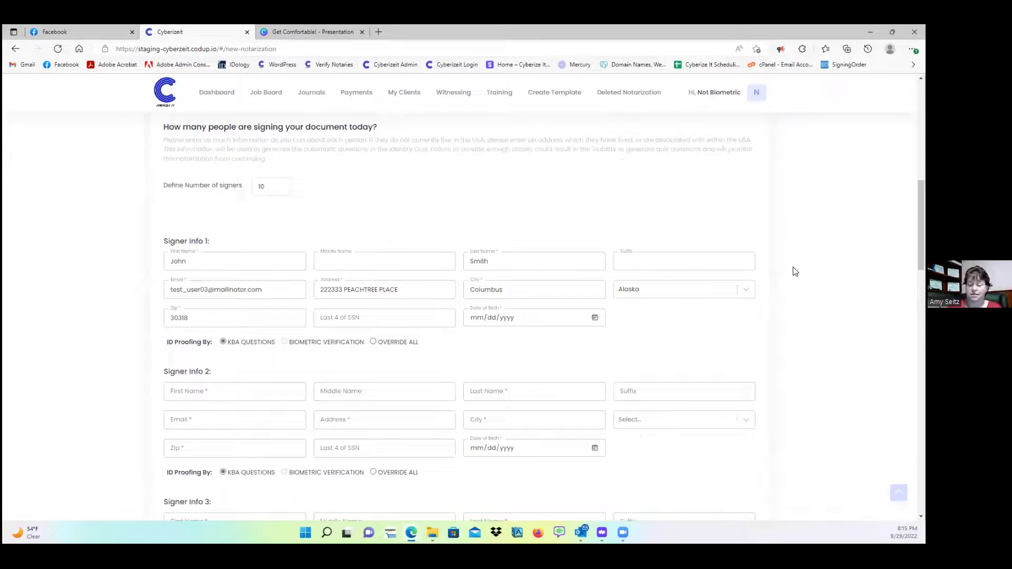
scroll(795, 268, up, 1)
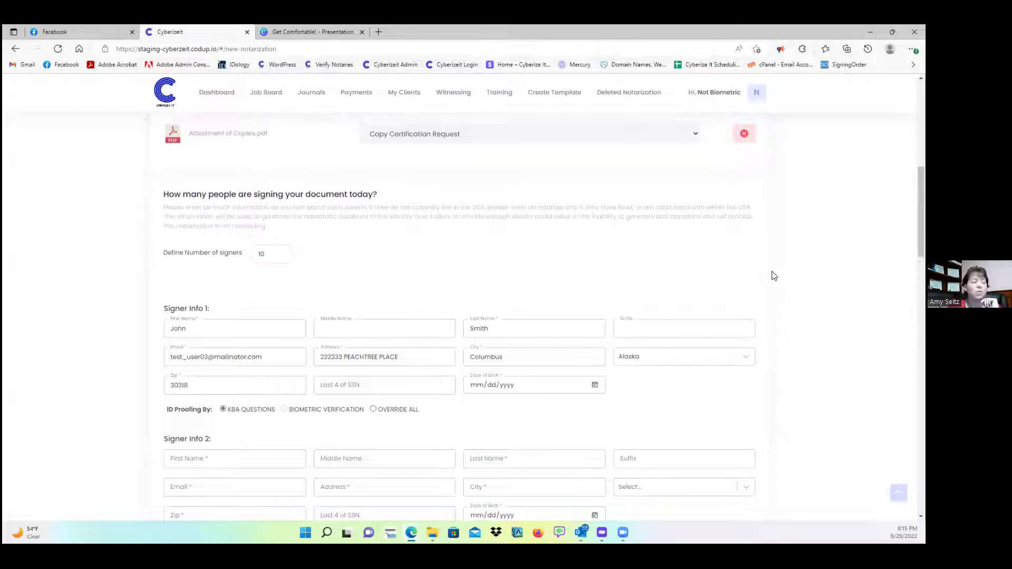
double_click(262, 255)
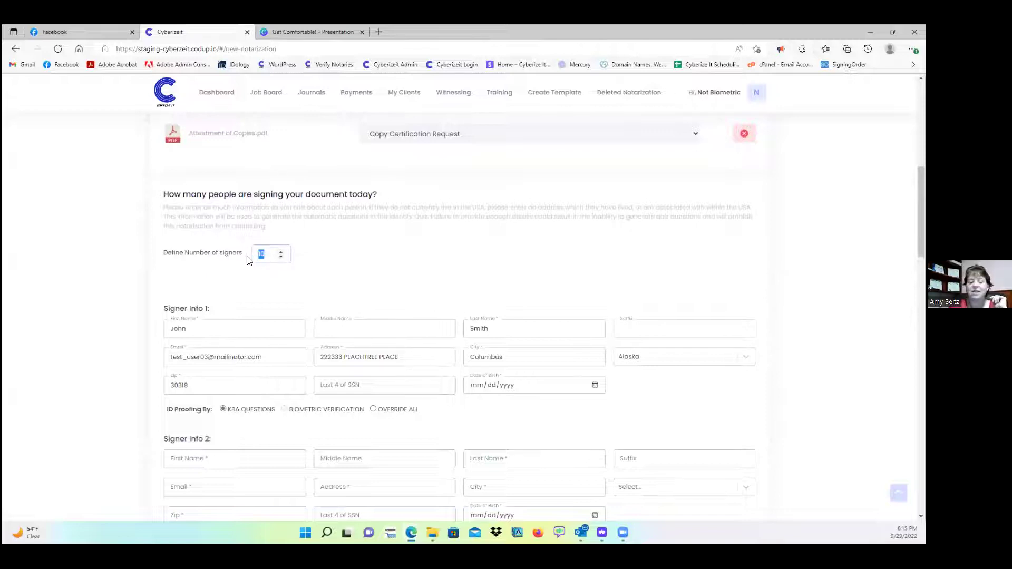
text(1)
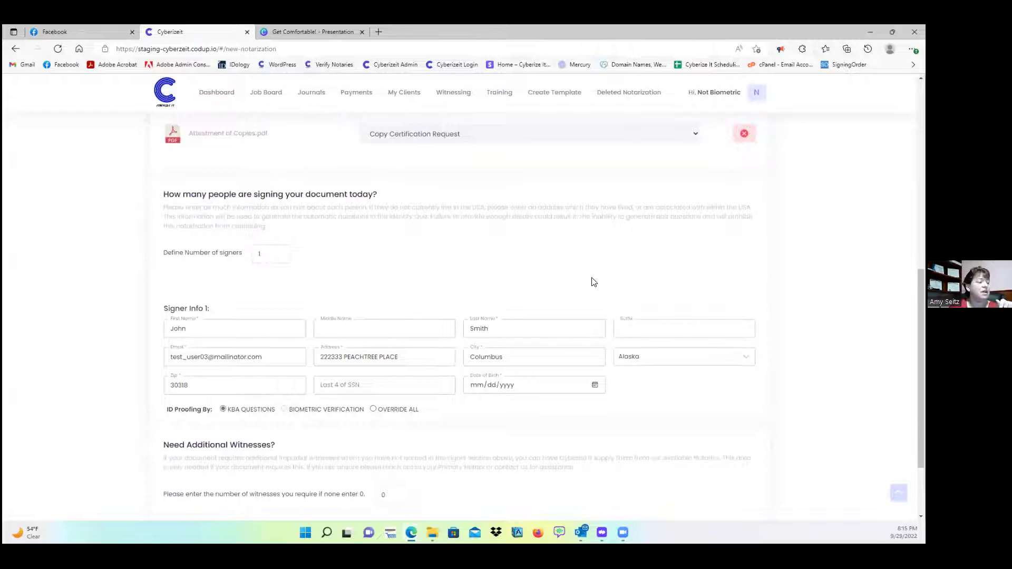
- Step the signer spinner down until only Signer Info 1 remains
click(280, 251)
click(280, 251)
click(280, 252)
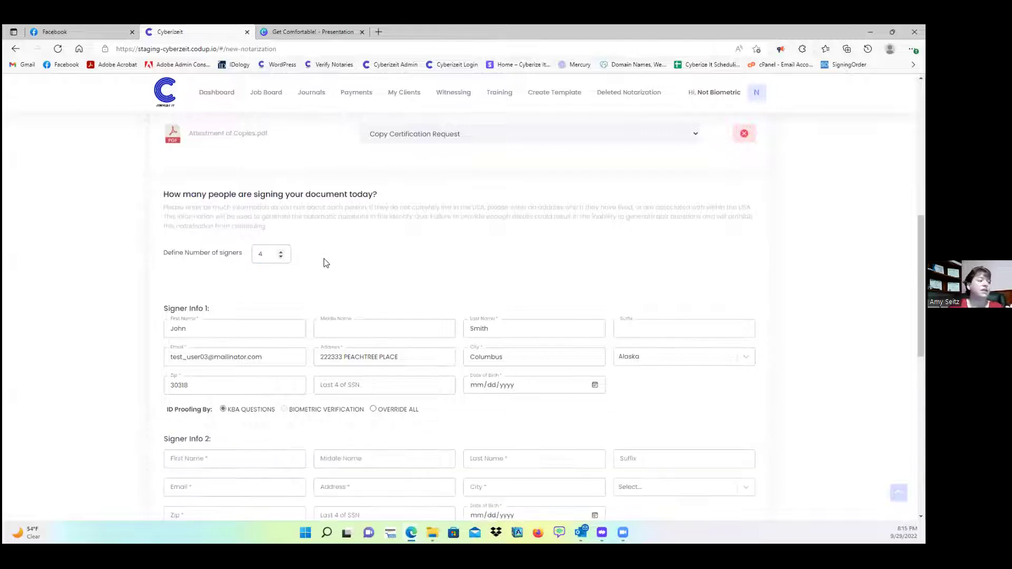
scroll(637, 285, down, 8)
scroll(665, 298, down, 2)
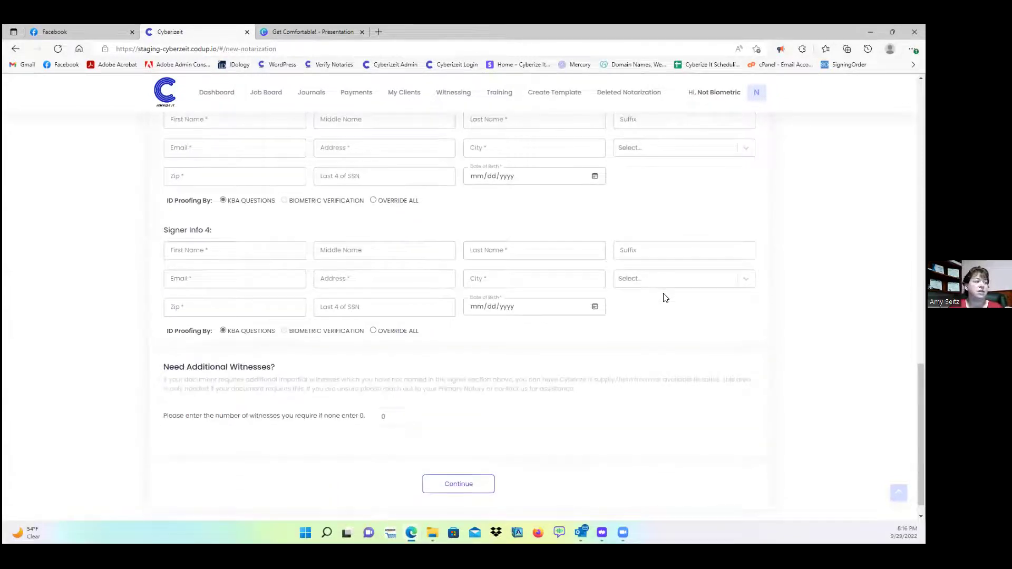
scroll(665, 299, up, 6)
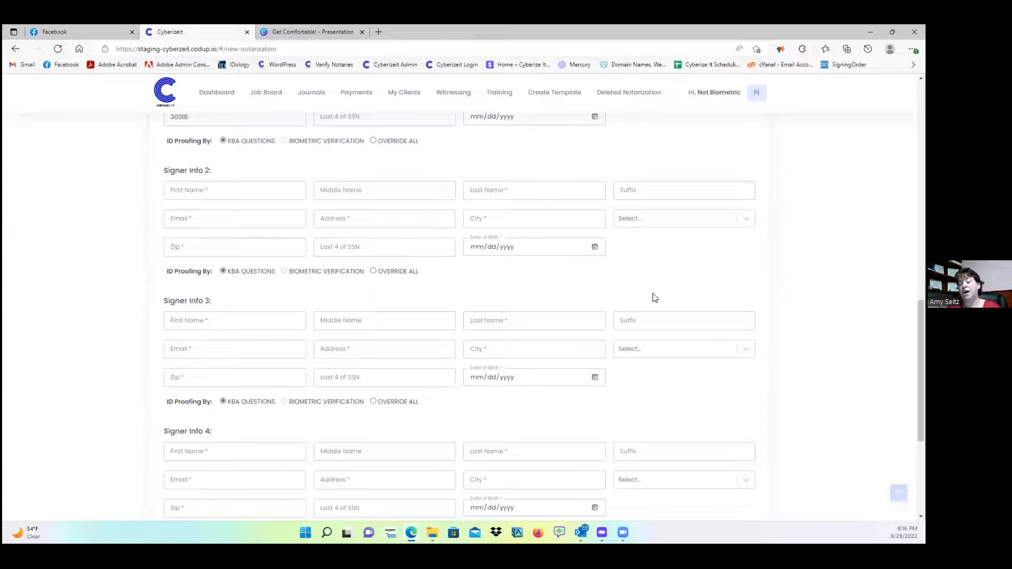
scroll(653, 298, up, 8)
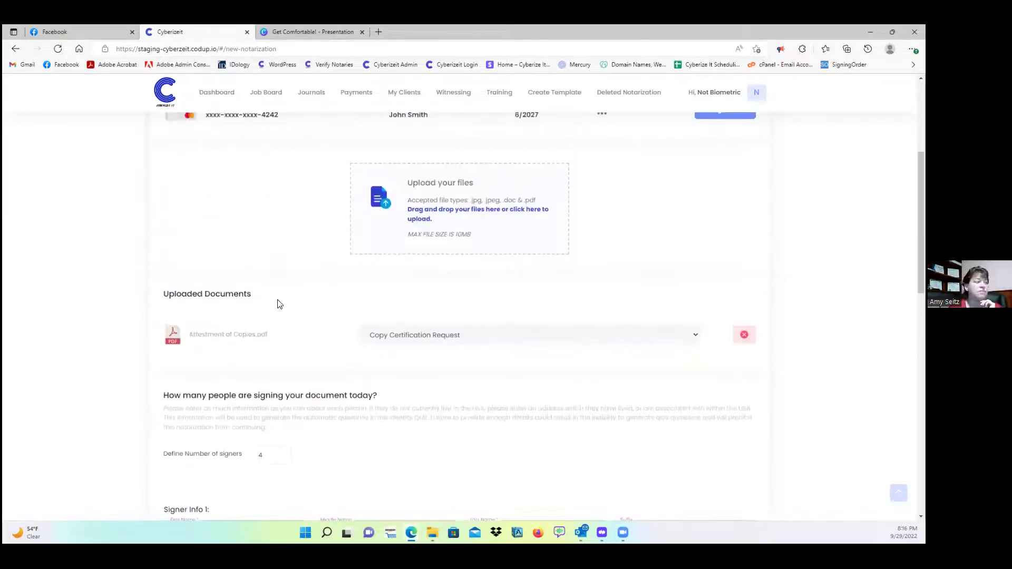
scroll(238, 308, down, 3)
click(262, 321)
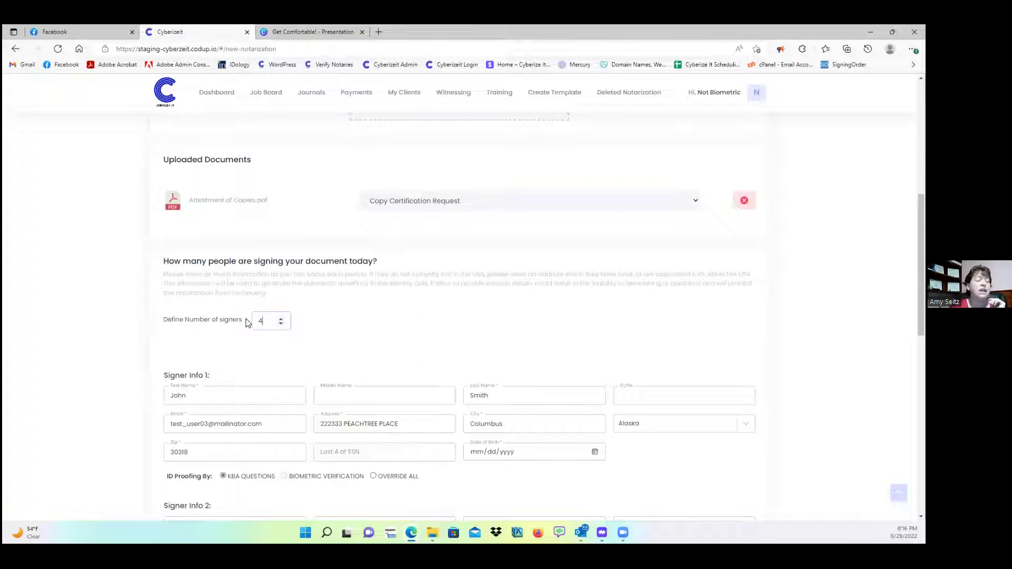
click(280, 324)
click(280, 324)
click(280, 324)
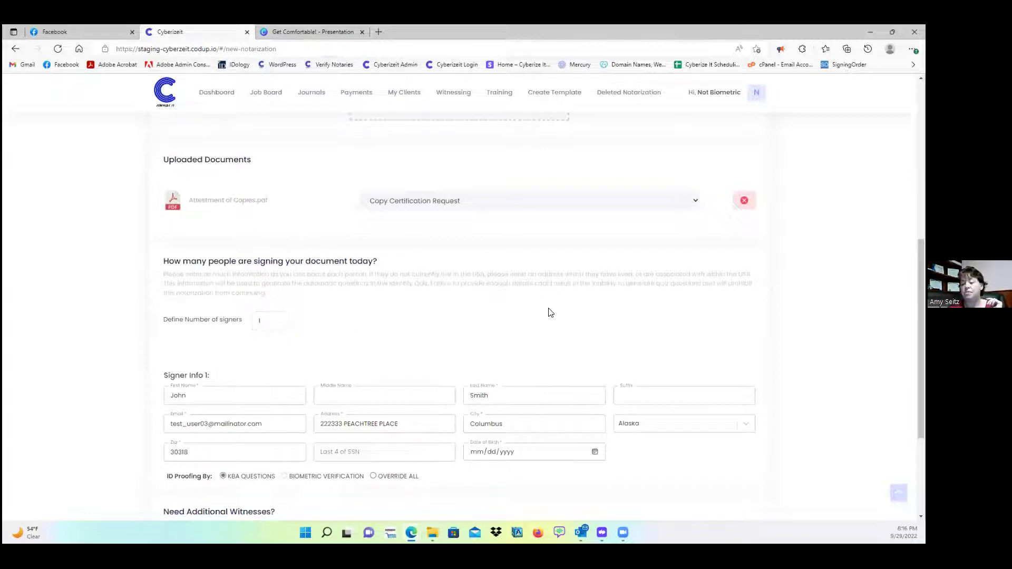
scroll(515, 298, down, 3)
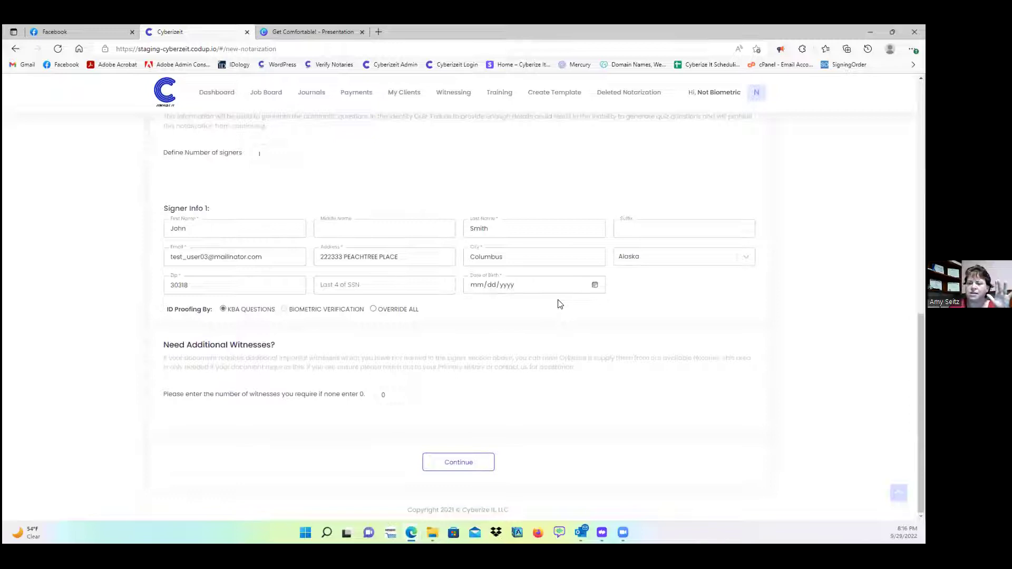
- Enter 02021975 as the first signer's date of birth and circle the ID proofing choices
click(476, 291)
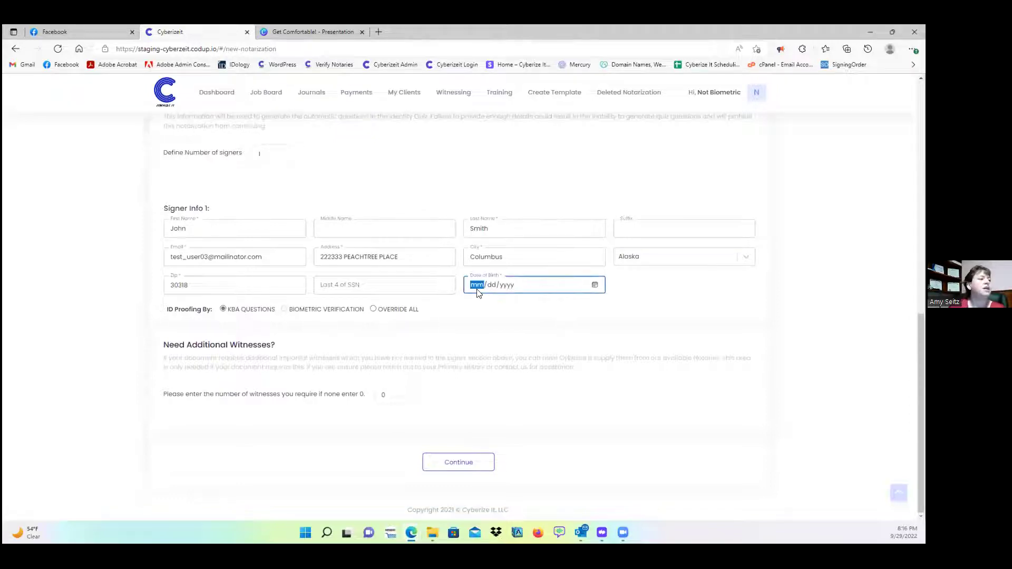
text(02021975)
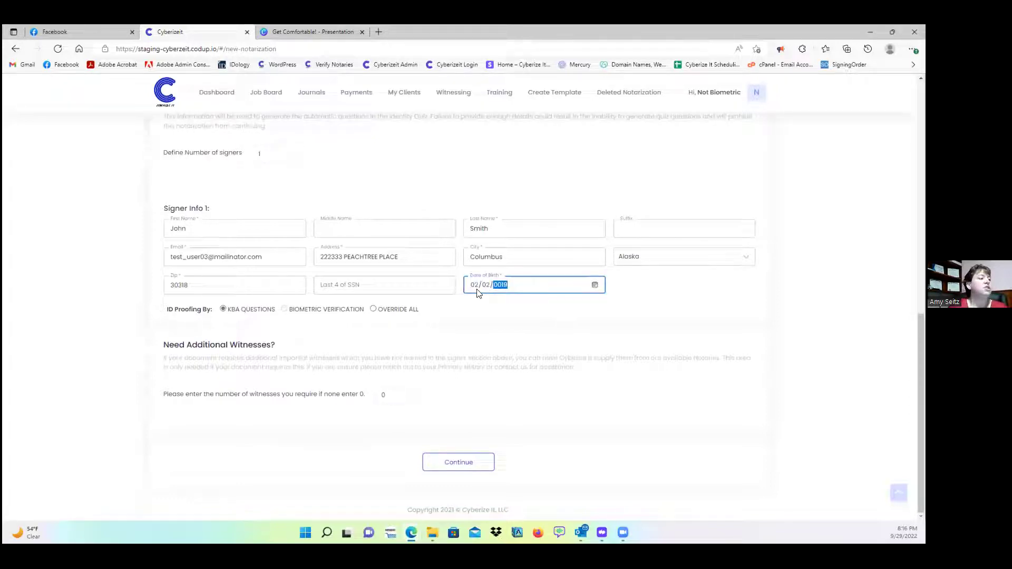
click(646, 301)
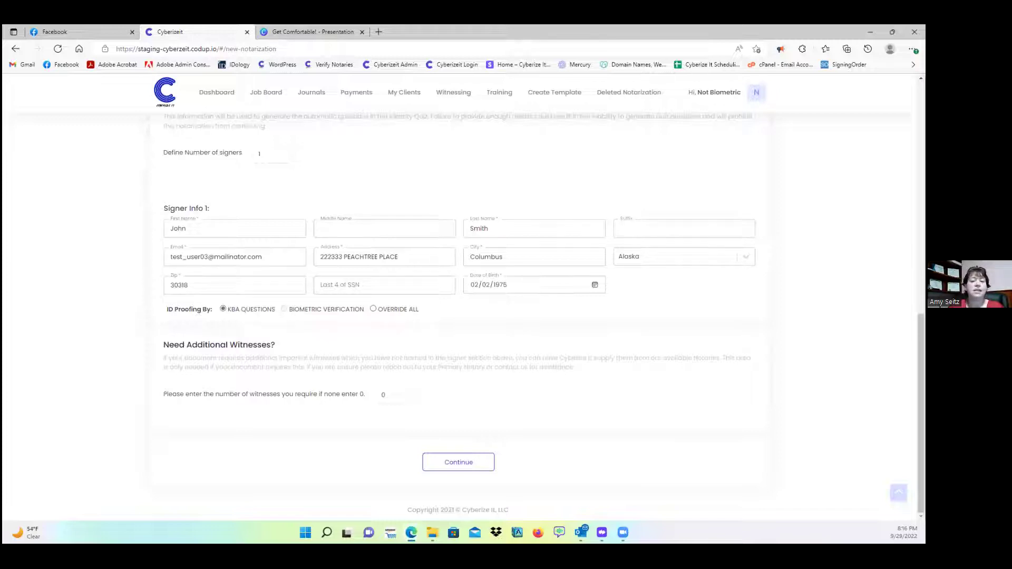
mouse_move(165, 304)
mouse_down()
mouse_move(162, 316)
mouse_move(199, 320)
mouse_up()
mouse_move(328, 318)
mouse_down()
mouse_move(442, 309)
mouse_move(232, 298)
mouse_move(166, 299)
mouse_move(160, 309)
mouse_up()
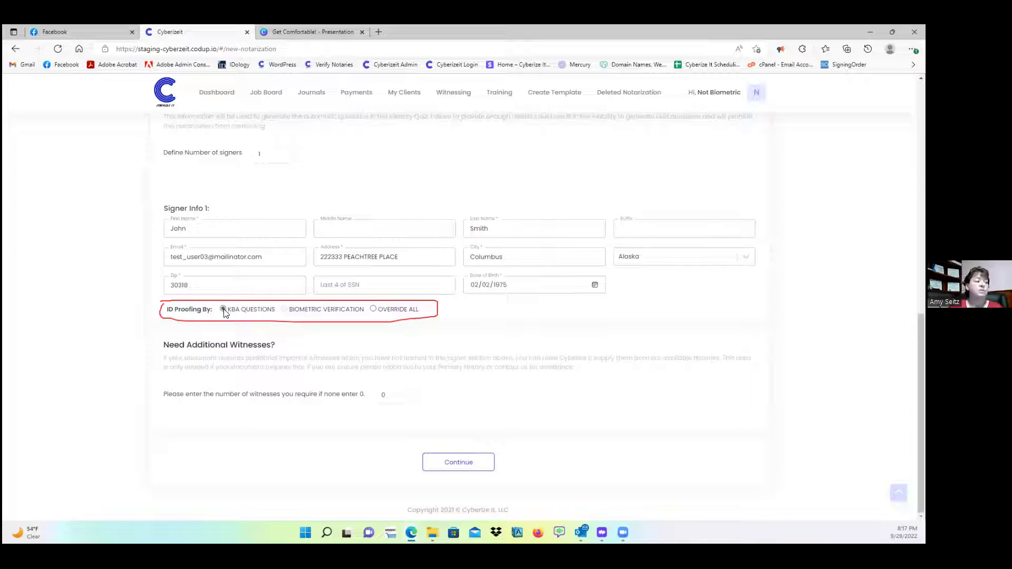
- Select OVERRIDE ALL for the first signer and enter an Oath of Credible Witness reason
click(380, 312)
click(660, 283)
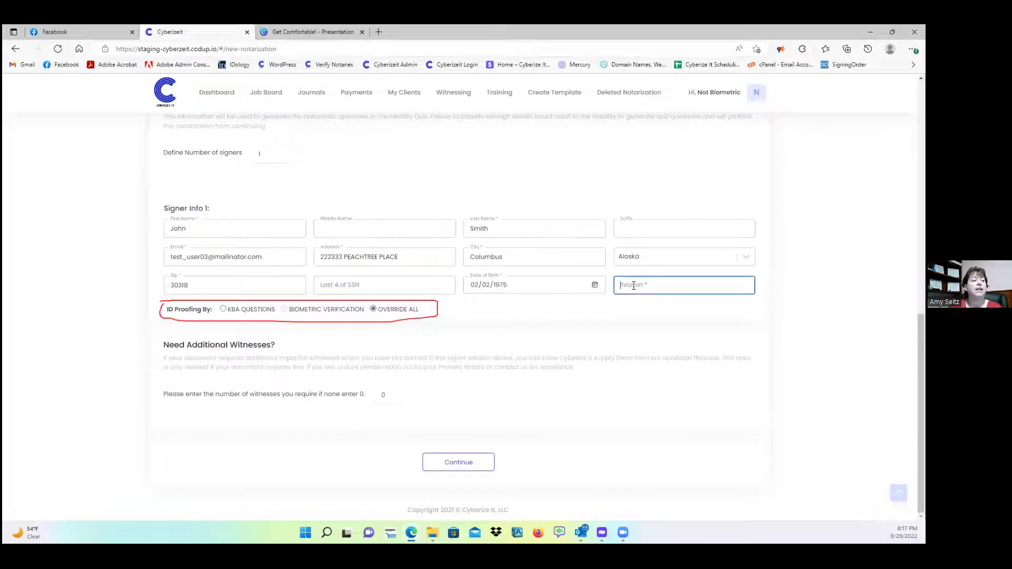
text(Ov)
key(BackSpace)
key(BackSpace)
text(Oath )
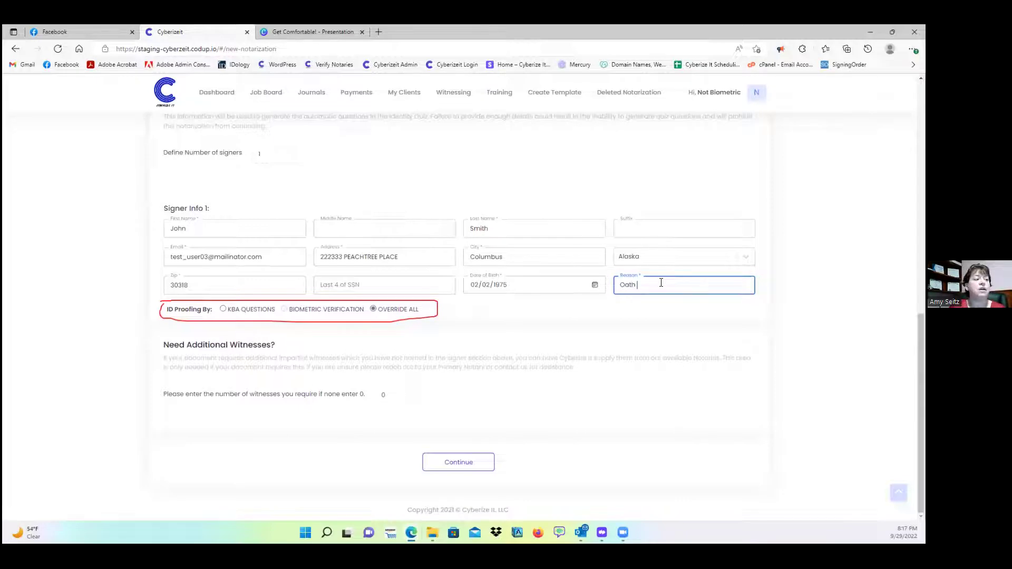
text(of Credible Witness Jan)
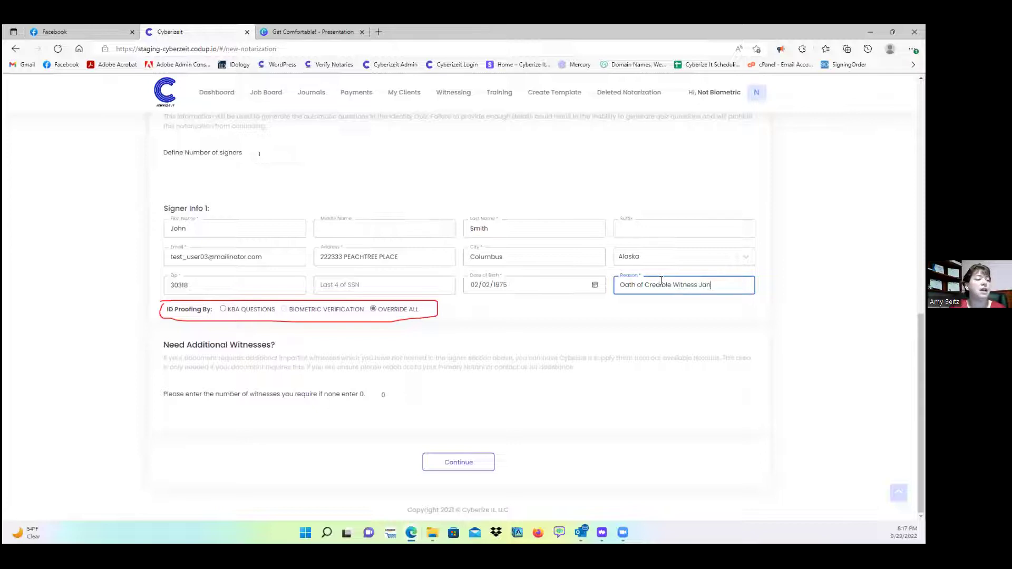
text(e Doe)
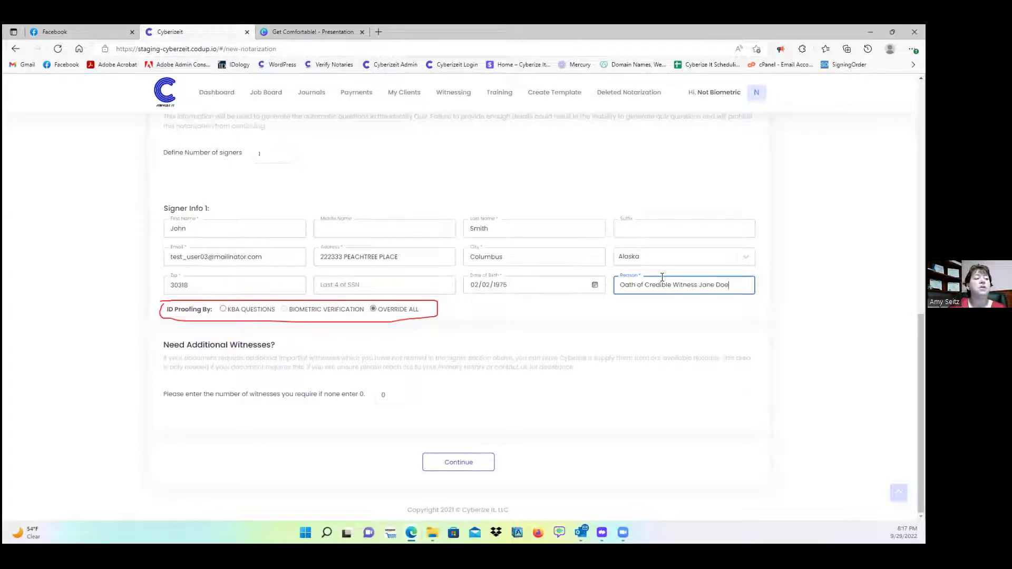
click(811, 313)
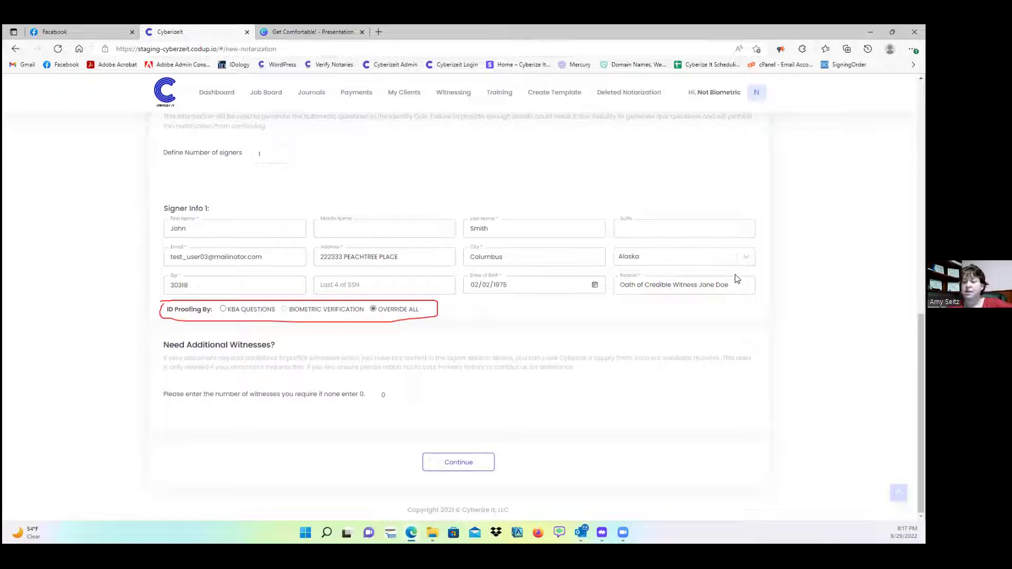
- Change the reason to 'Personally known Worked with for 10 years', then revert to KBA QUESTIONS
drag(733, 284, 614, 283)
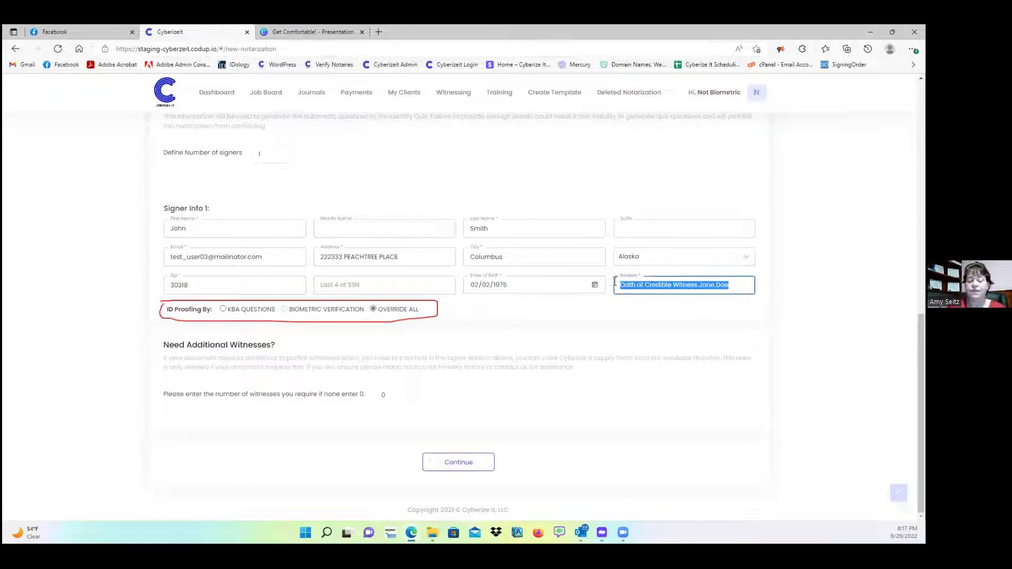
text(Personally known)
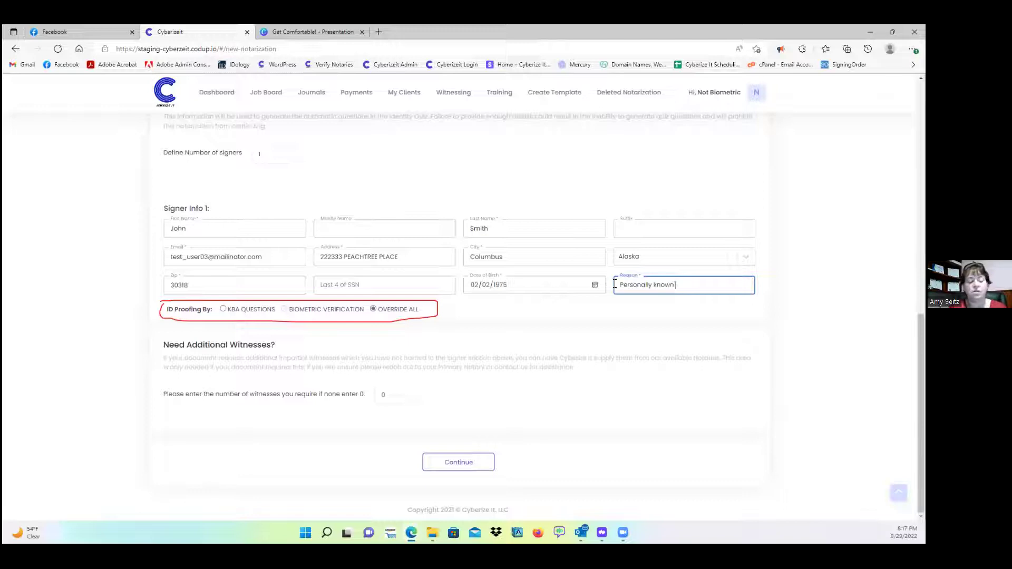
text( Worked with fo)
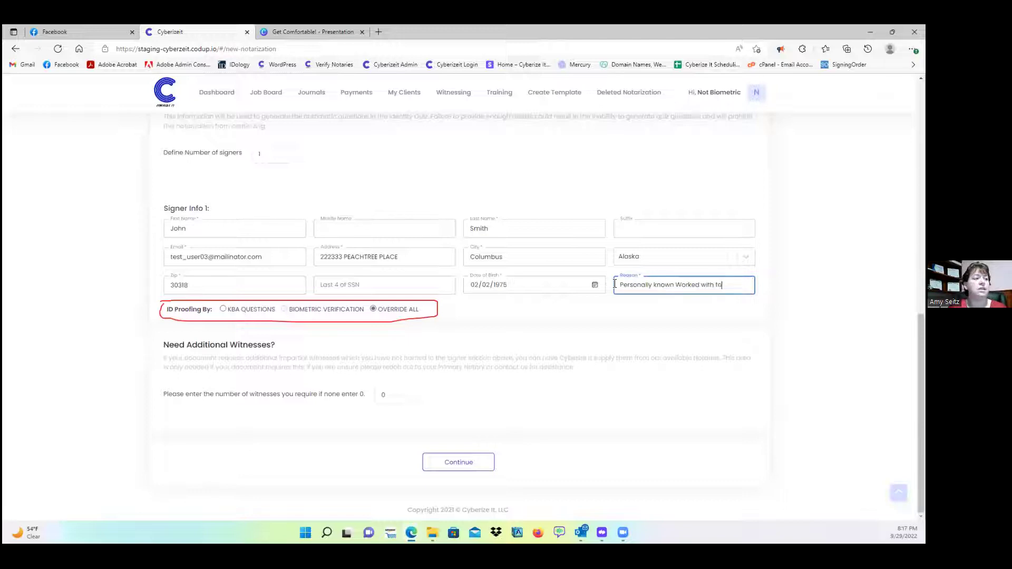
text(r 10 years)
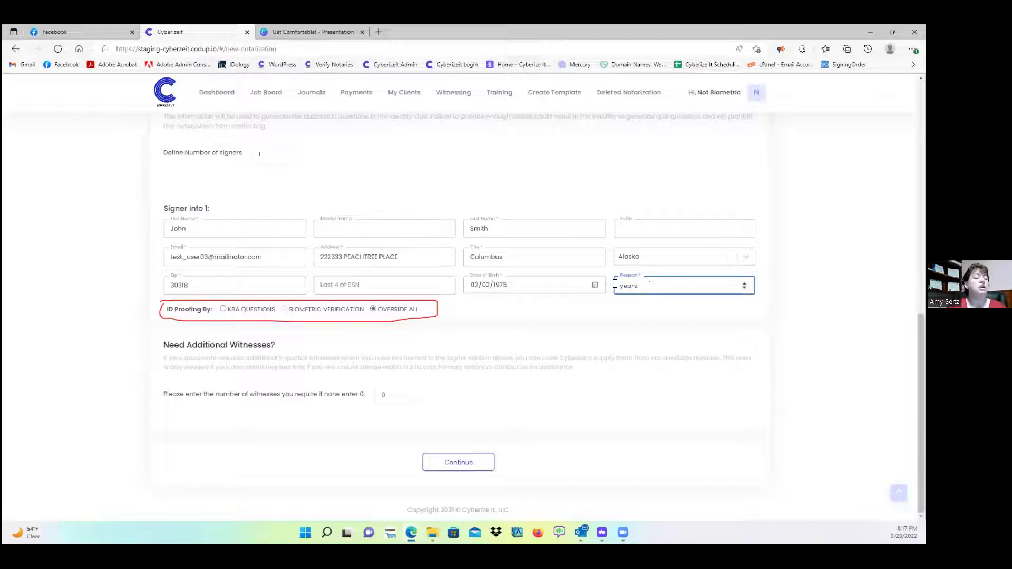
click(757, 318)
click(745, 286)
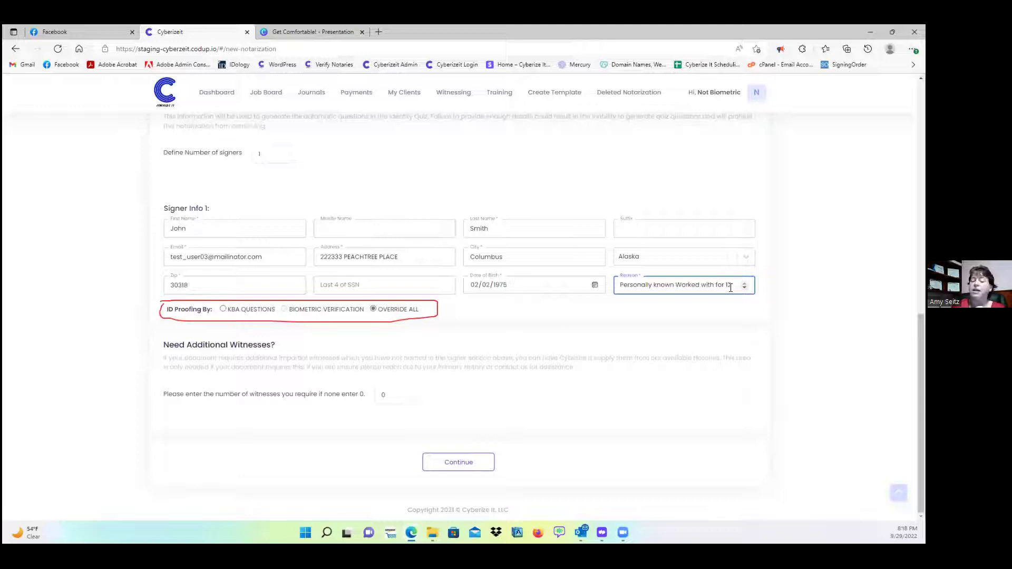
click(224, 309)
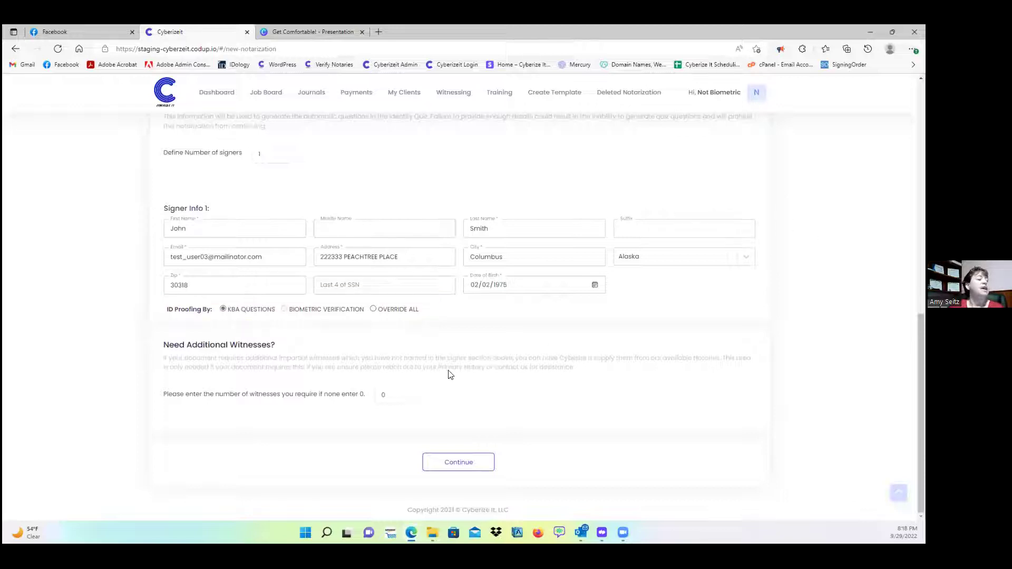
- Raise the additional witness count from 0 to 1
click(404, 393)
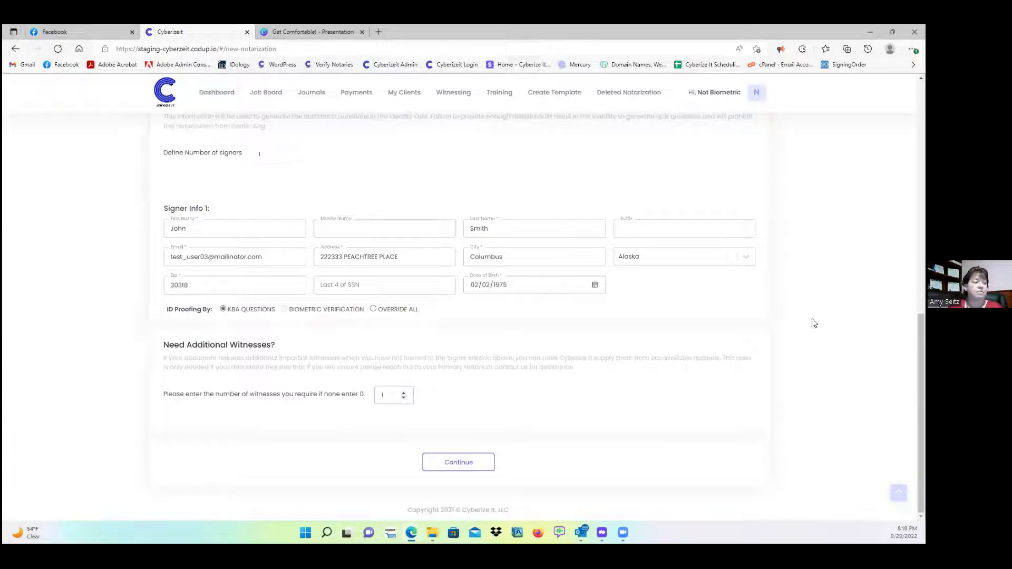
click(601, 367)
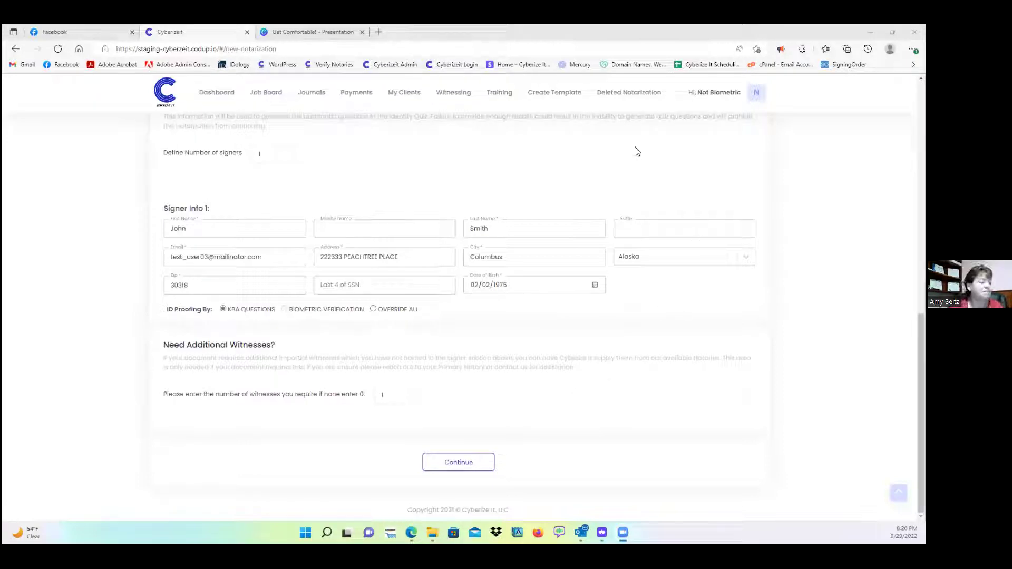
- Reset the additional witness count to 0 after it was raised to 10
click(403, 393)
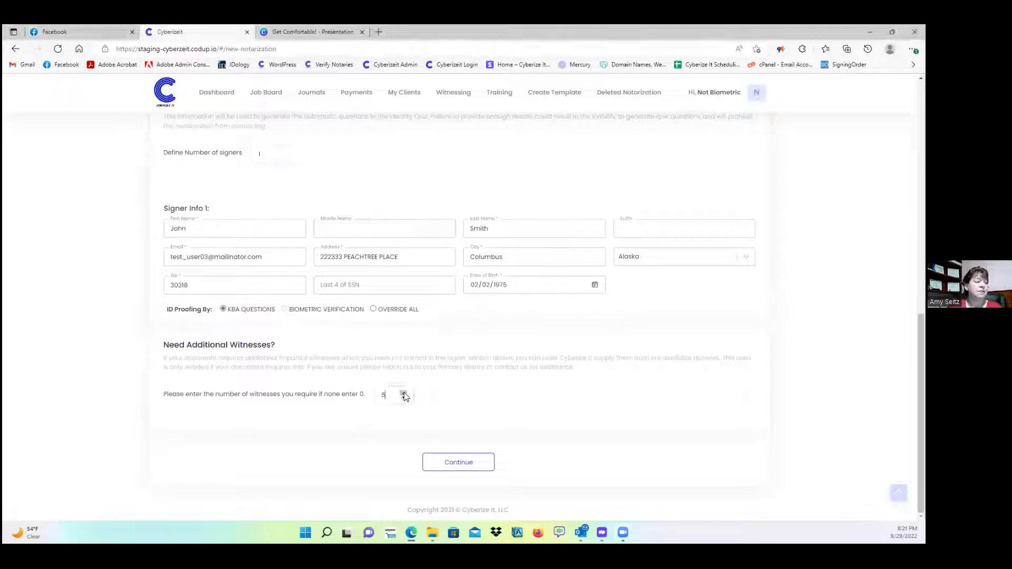
click(404, 394)
click(403, 394)
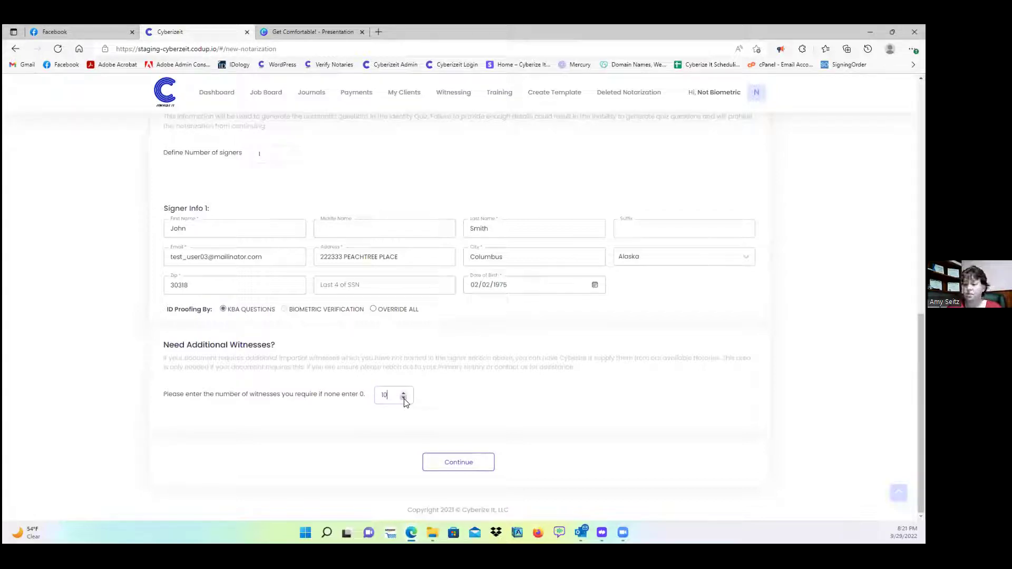
click(384, 396)
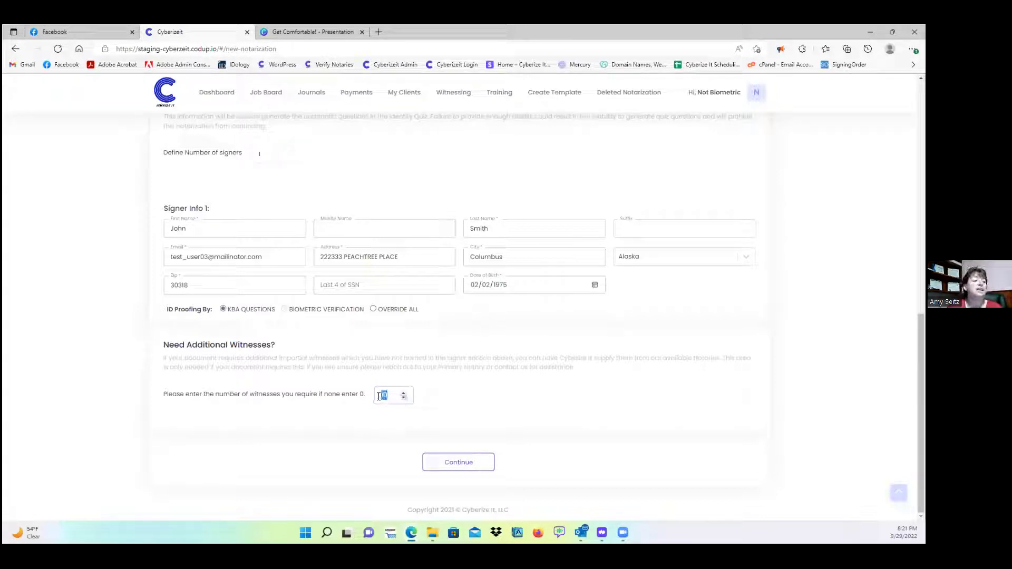
key(BackSpace)
- Keep a single signer with 0 witnesses and proceed to the save, send or prepay step
click(281, 152)
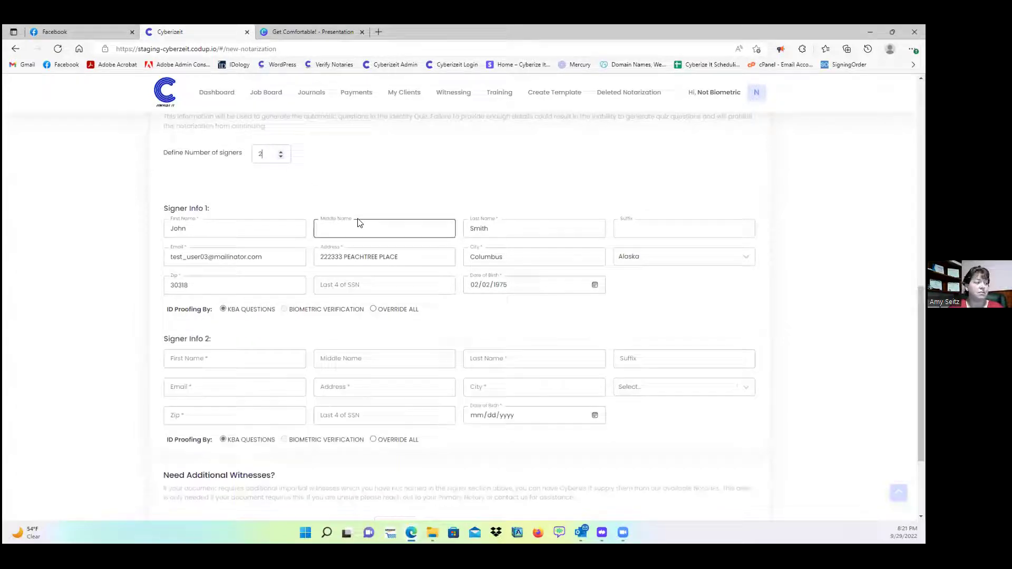
click(280, 157)
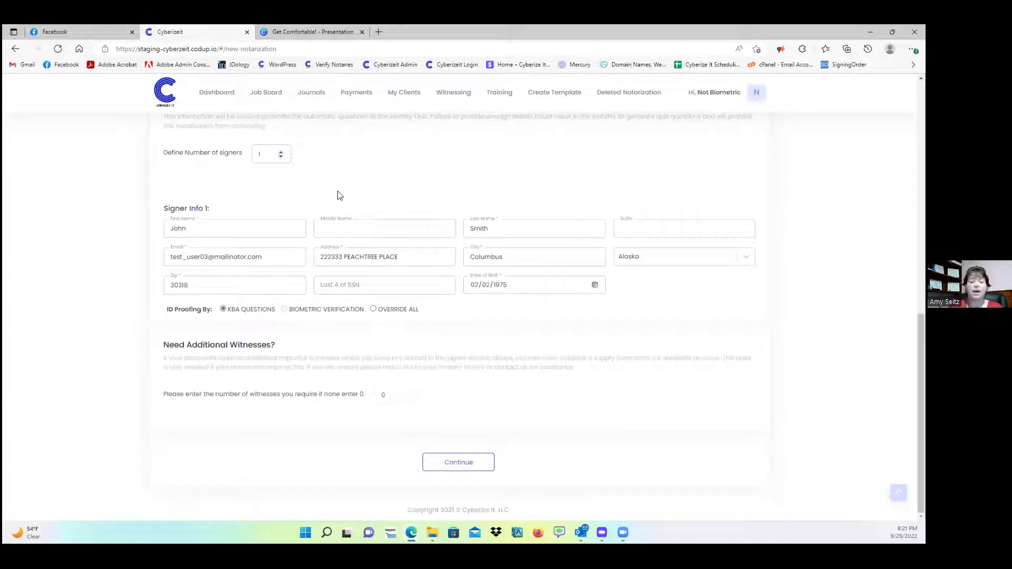
click(280, 152)
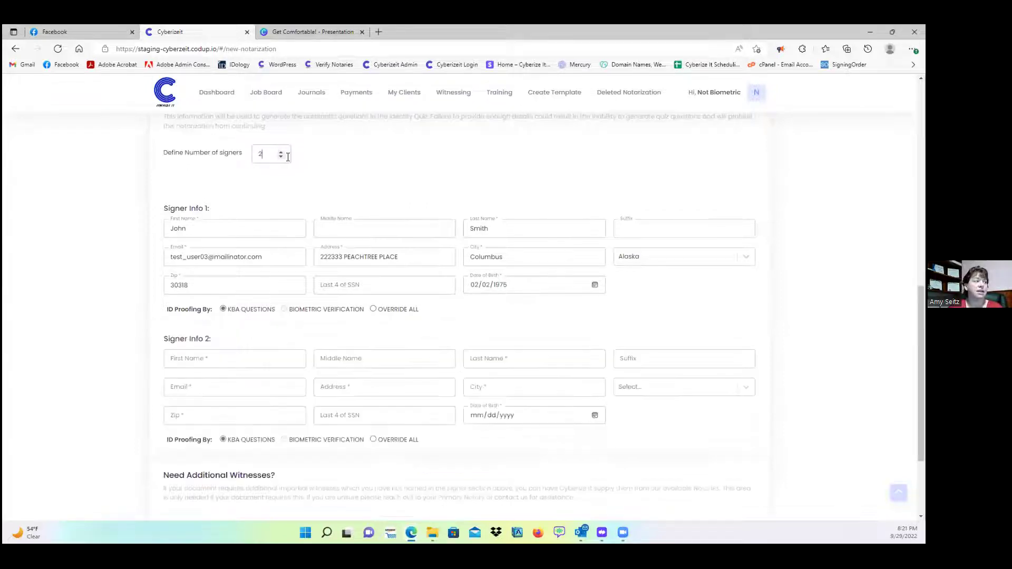
click(281, 157)
click(394, 395)
drag(394, 395, 369, 397)
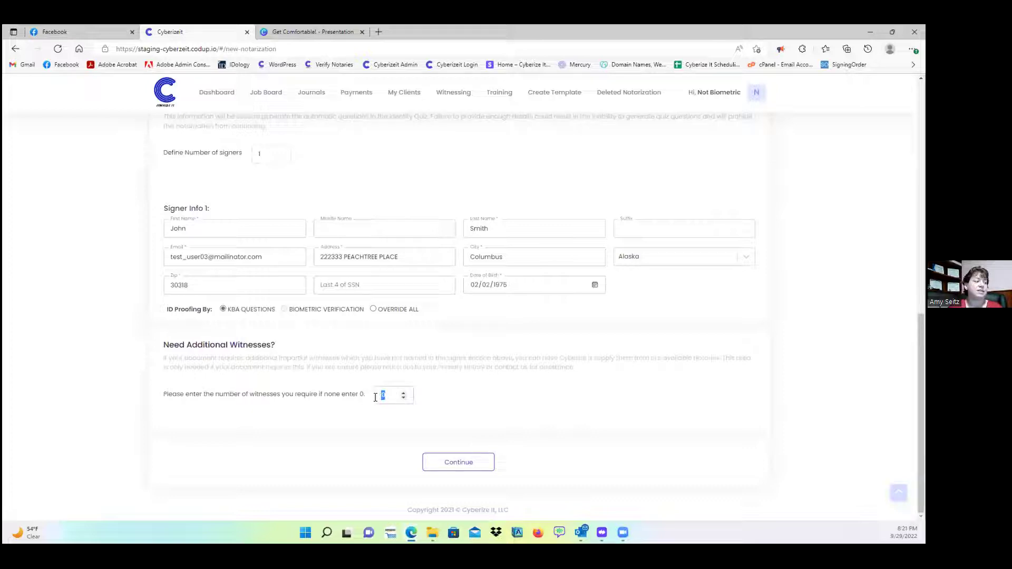
click(467, 466)
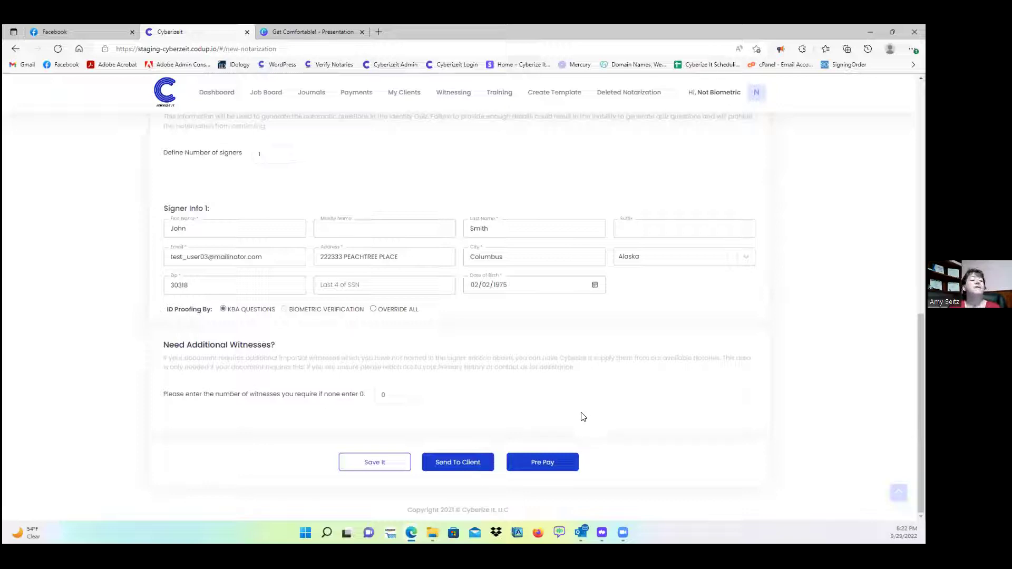
- Prepay the $11.99 service fee for one document, confirming the details are final
click(559, 466)
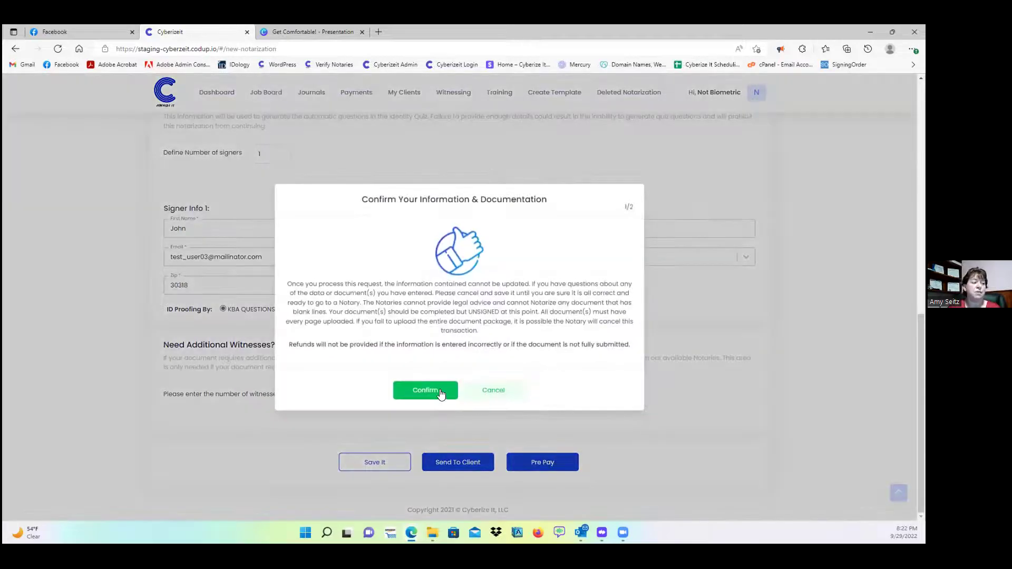
click(442, 391)
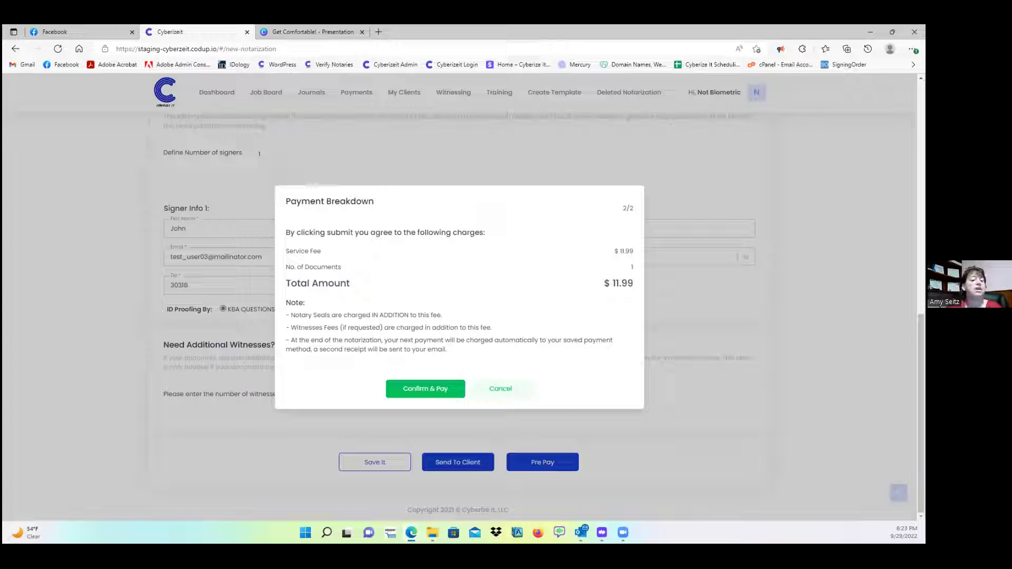
click(421, 389)
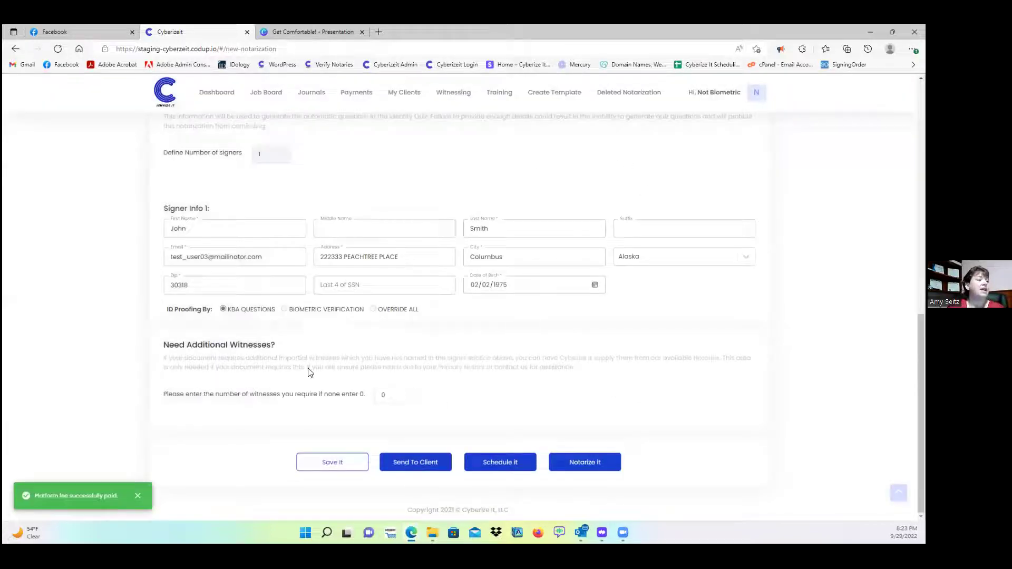
- Send the notarization to the client and open the newest journal entry, Attestment of Copies.pdf
click(593, 466)
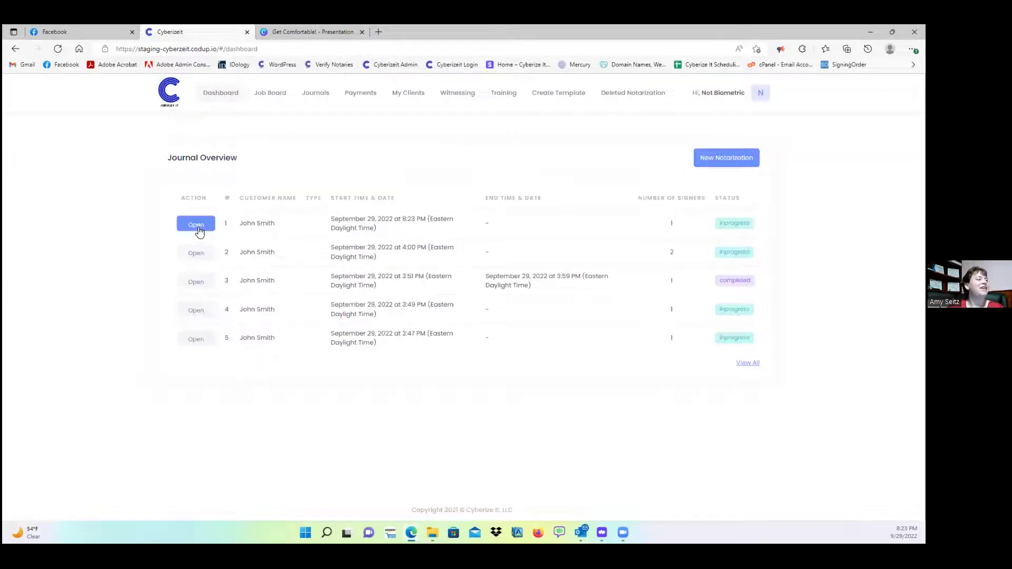
click(199, 229)
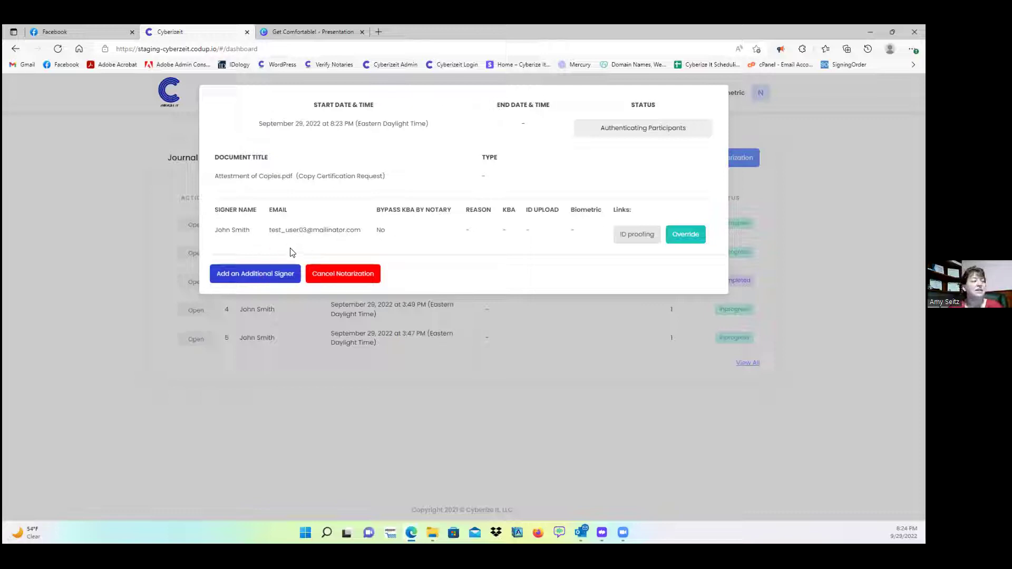
- Start a new additional signer and enter the signer's first name, last name and e-mail
click(262, 278)
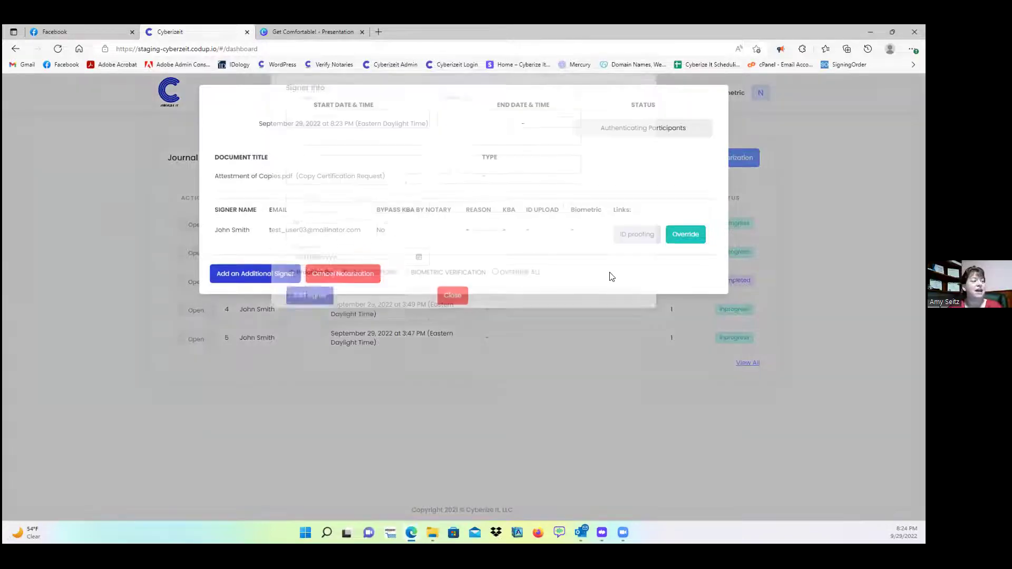
click(348, 127)
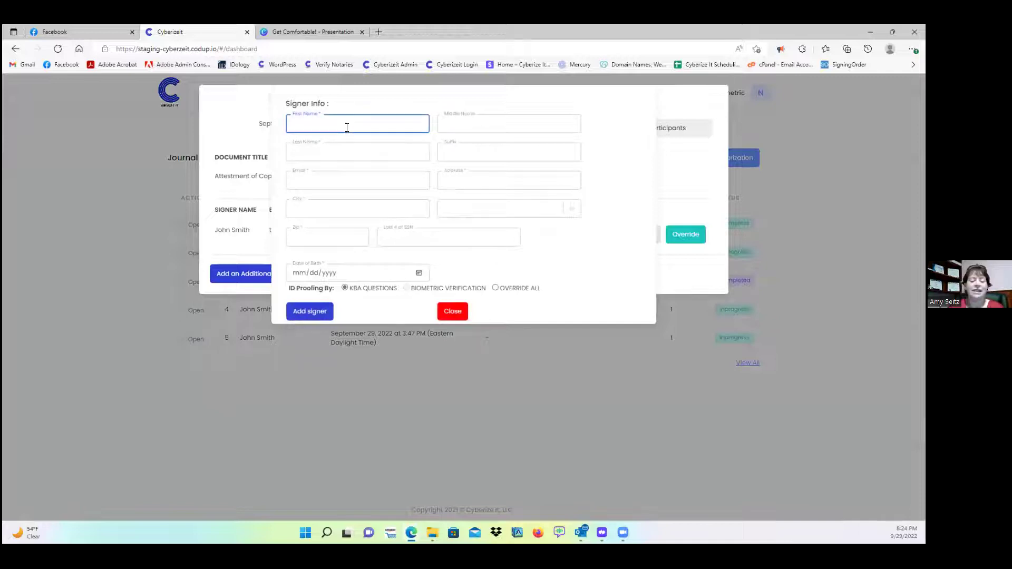
key(Tab)
key(Tab)
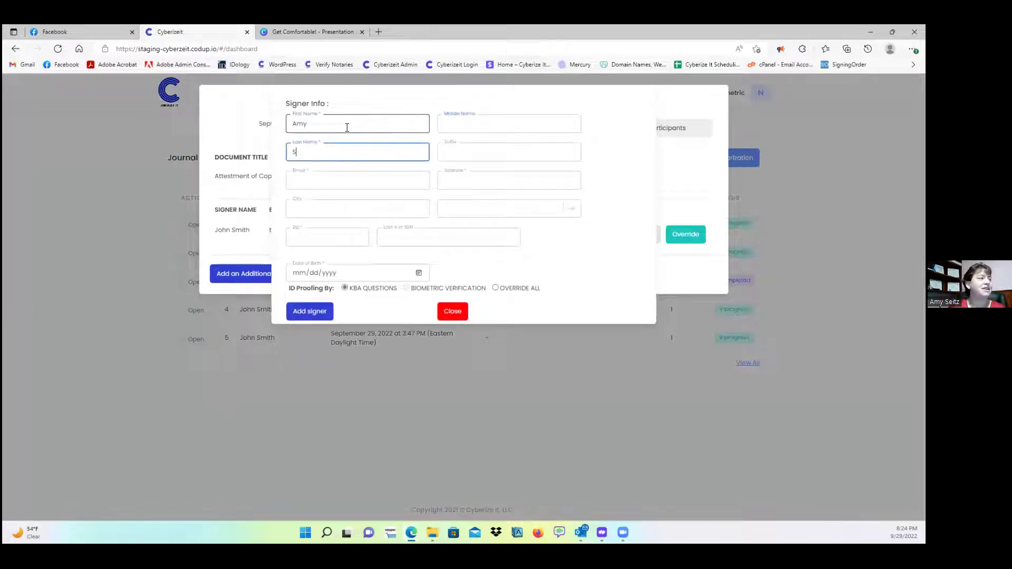
key(Tab)
key(Tab)
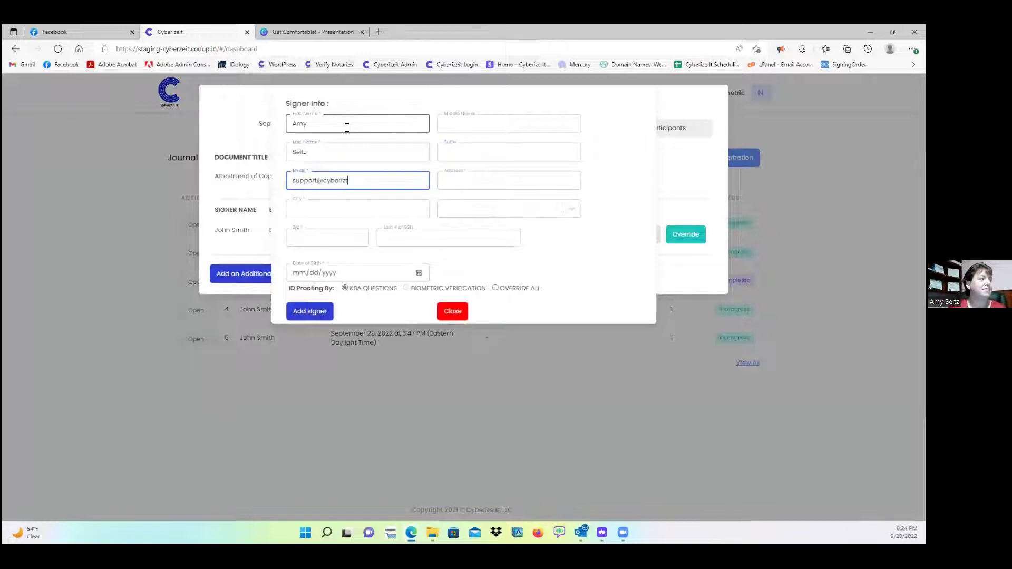
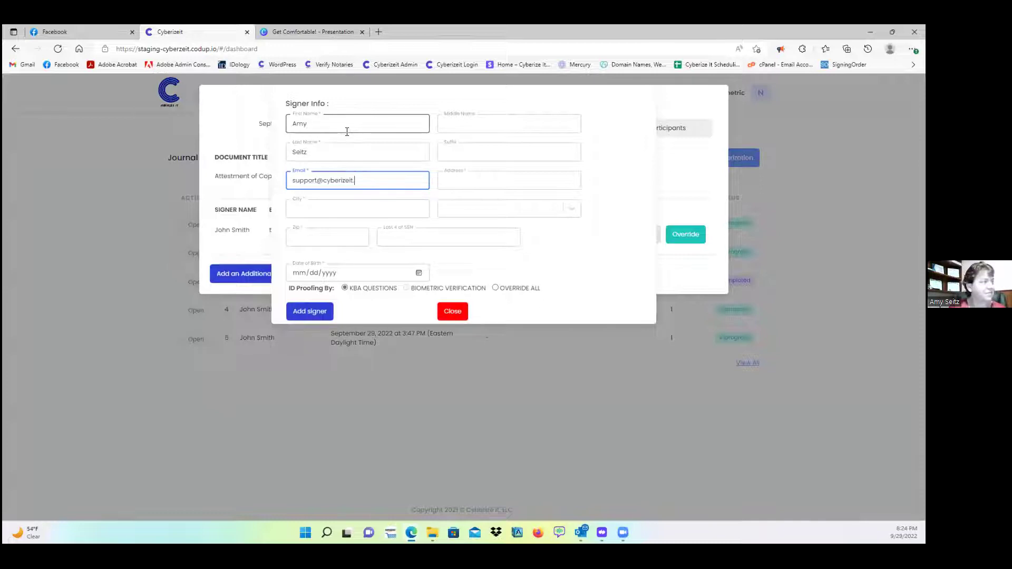
key(Tab)
- Enter the signer's street address in Columbus, Ohio, ZIP and date of birth, keep KBA Questions, and add the signer
text(2222)
key(Tab)
text(Columbus)
key(Tab)
text(Ohi)
key(Tab)
text(43223)
key(Tab)
key(Tab)
text(08082000)
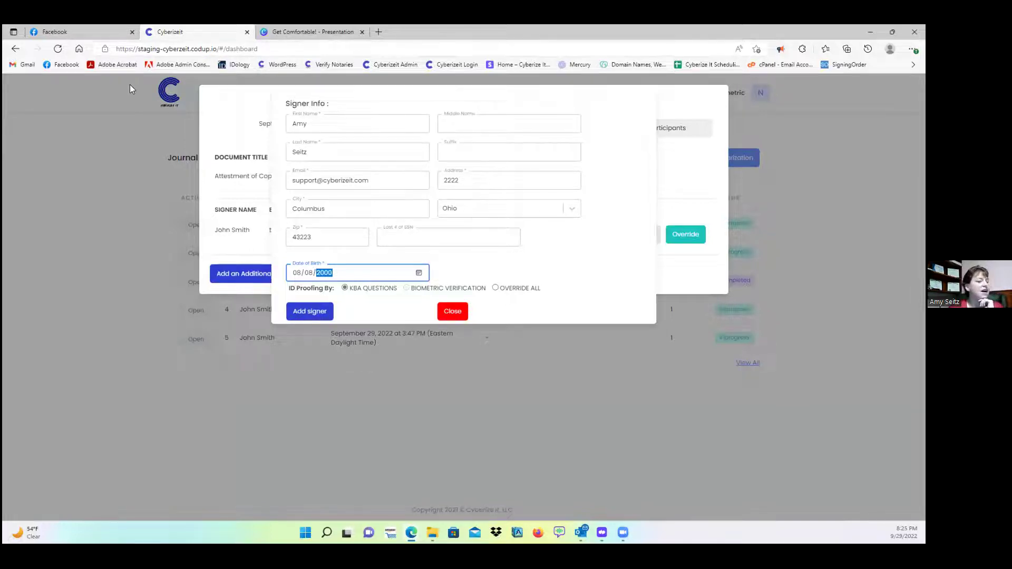
click(389, 291)
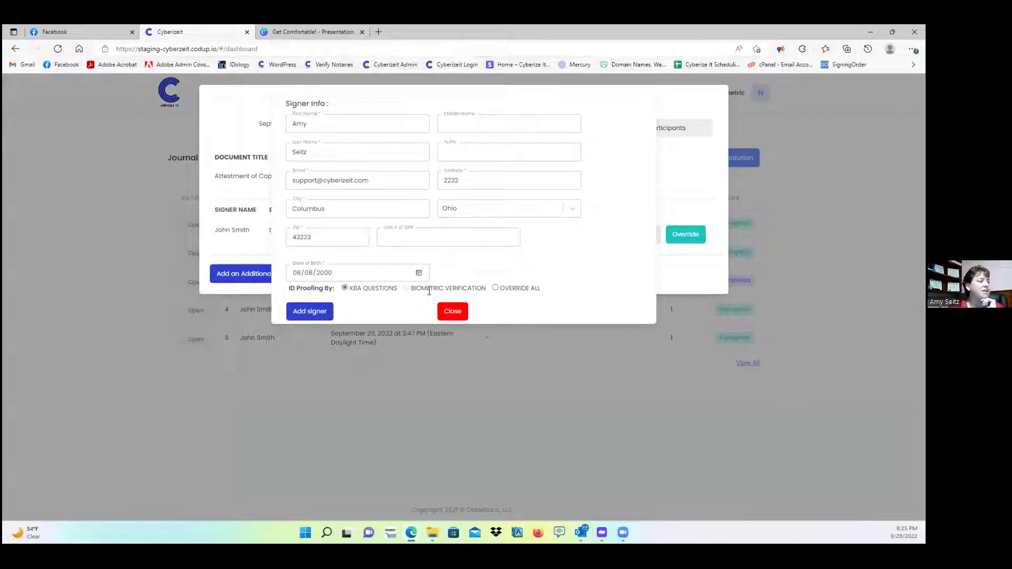
click(495, 288)
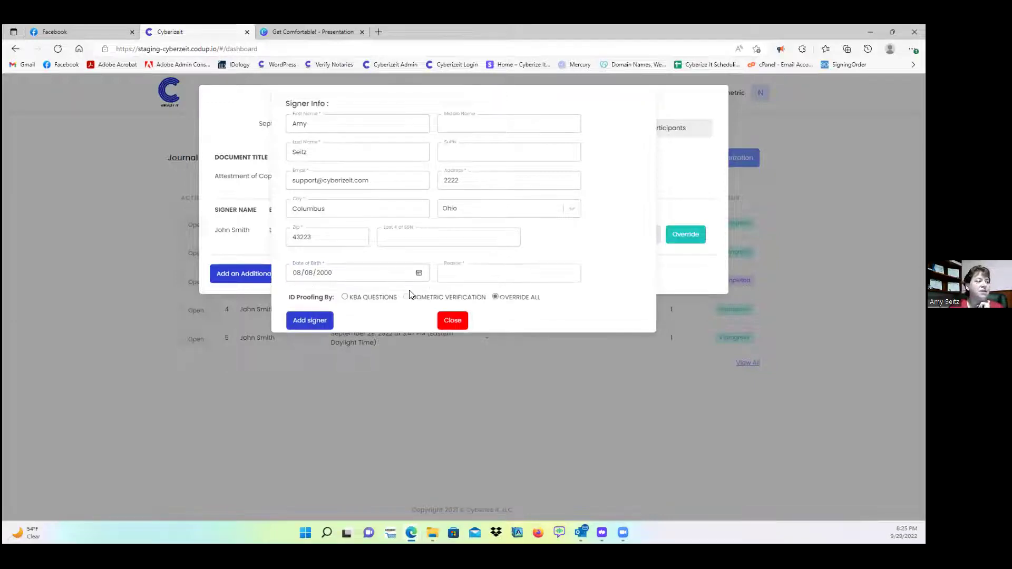
click(346, 298)
click(309, 312)
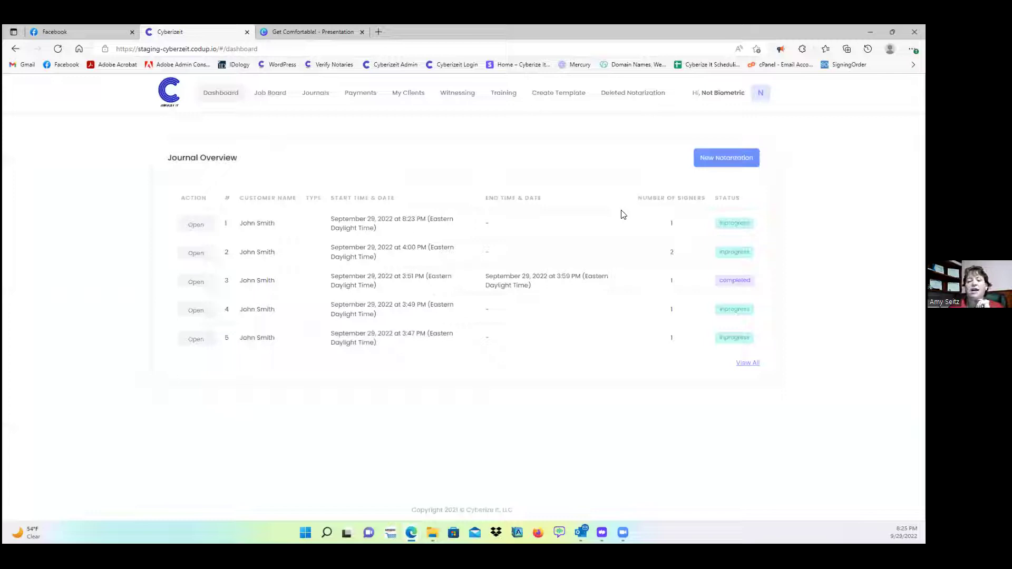
- Open the newest journal entry's details
click(187, 226)
click(91, 154)
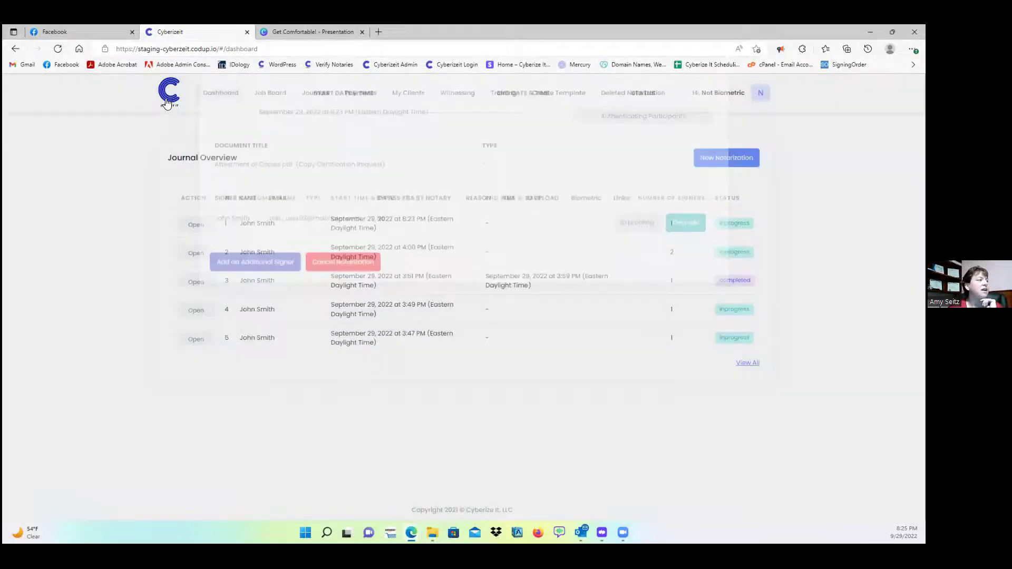
click(196, 224)
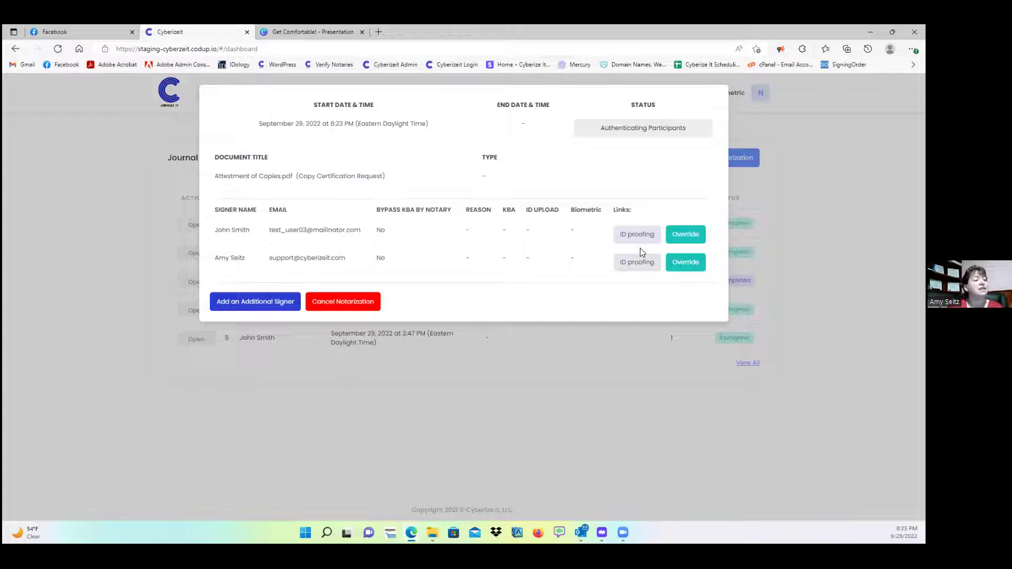
- Override the second signer's KBA with an Oath of Credible Witness reason naming the witness
click(683, 263)
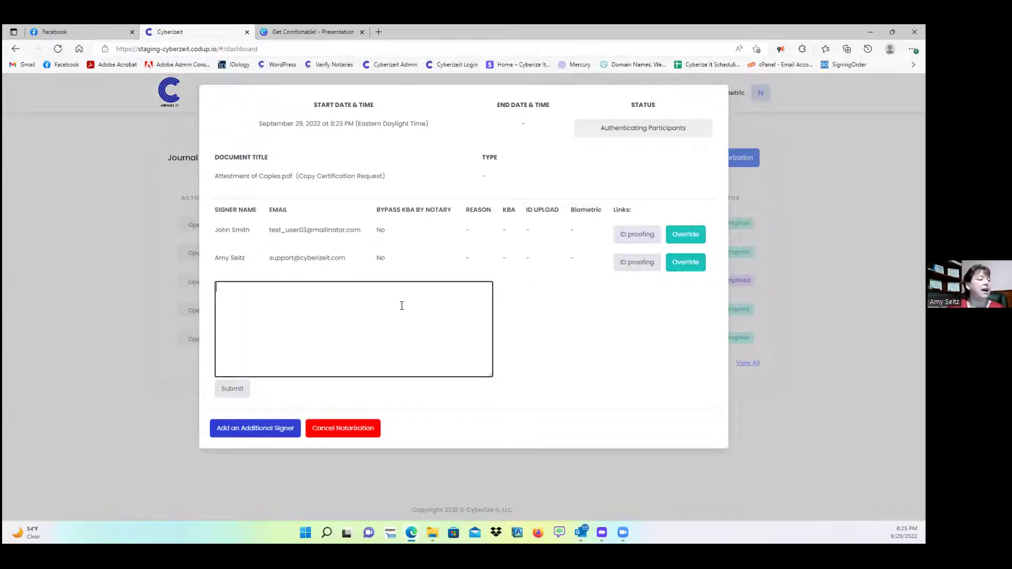
text(O)
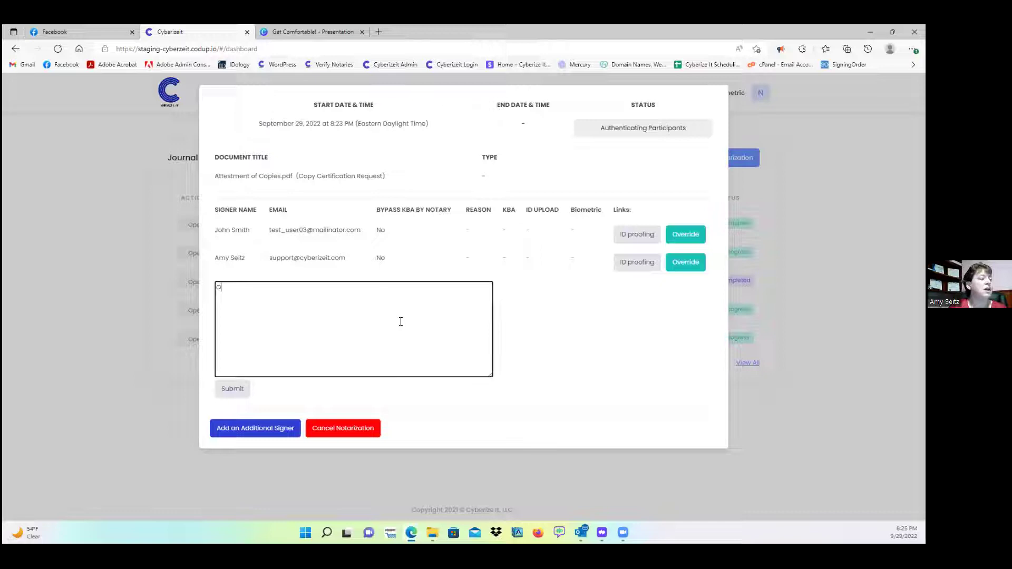
text(ath of Credible W)
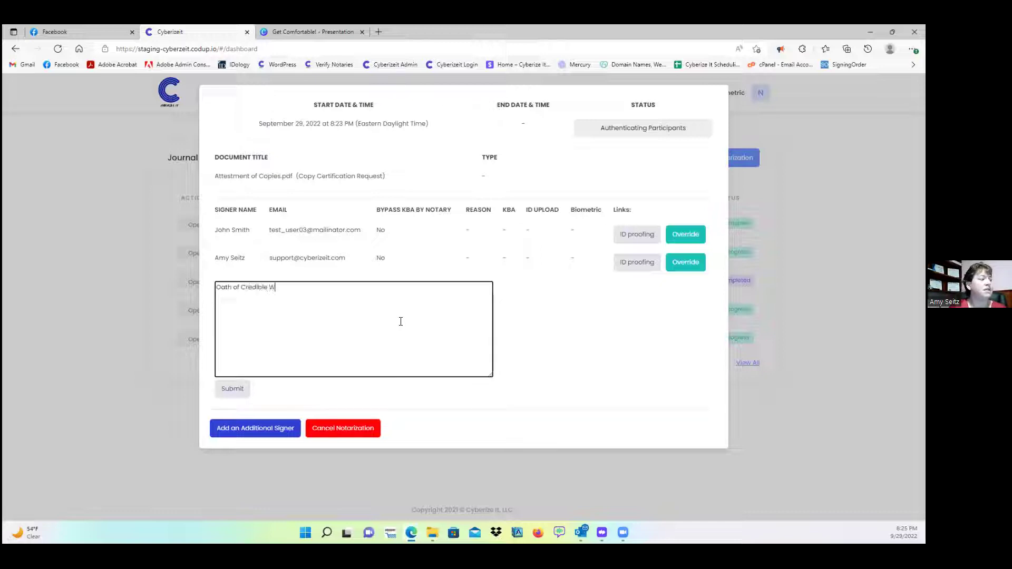
text(itness Joh)
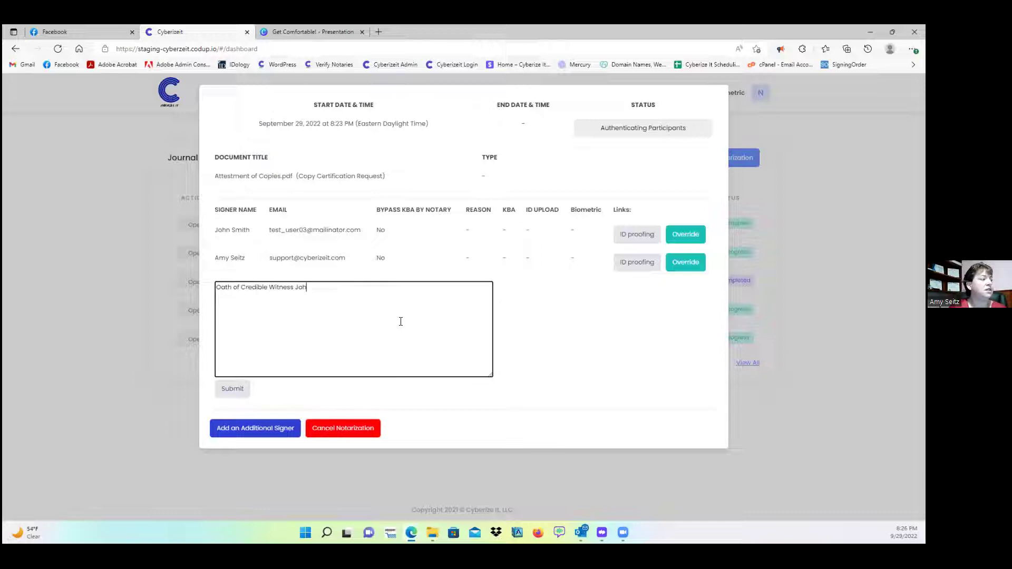
text(n Smith)
click(235, 388)
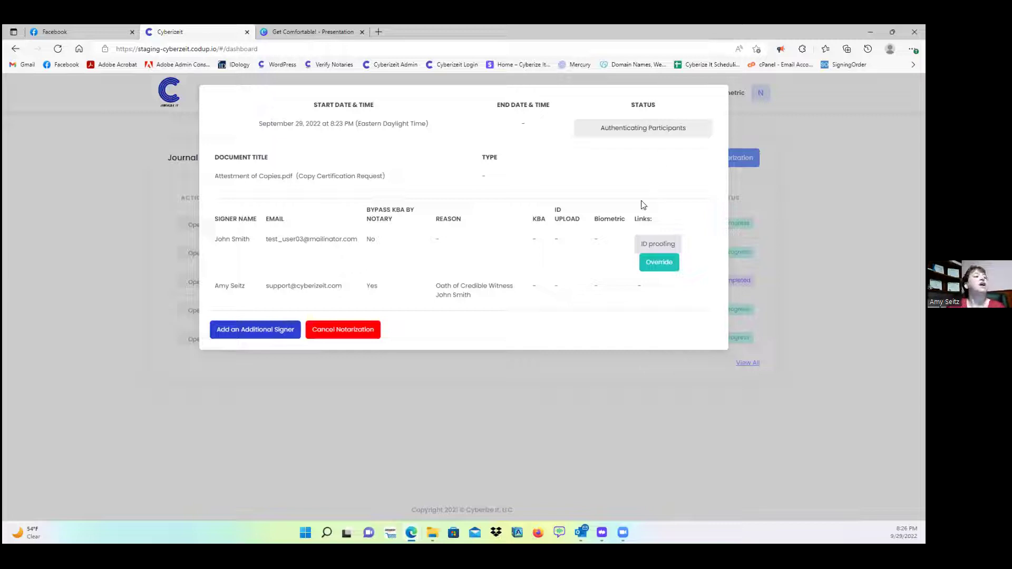
- Open the first signer's ID proofing link in a new browser tab
click(661, 245)
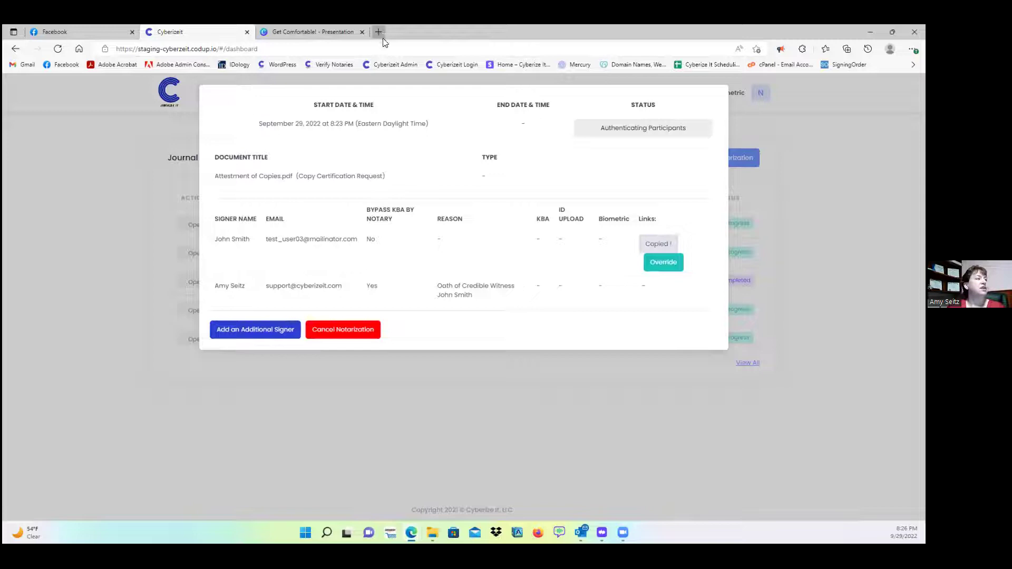
click(378, 32)
click(375, 47)
key(ctrl+v)
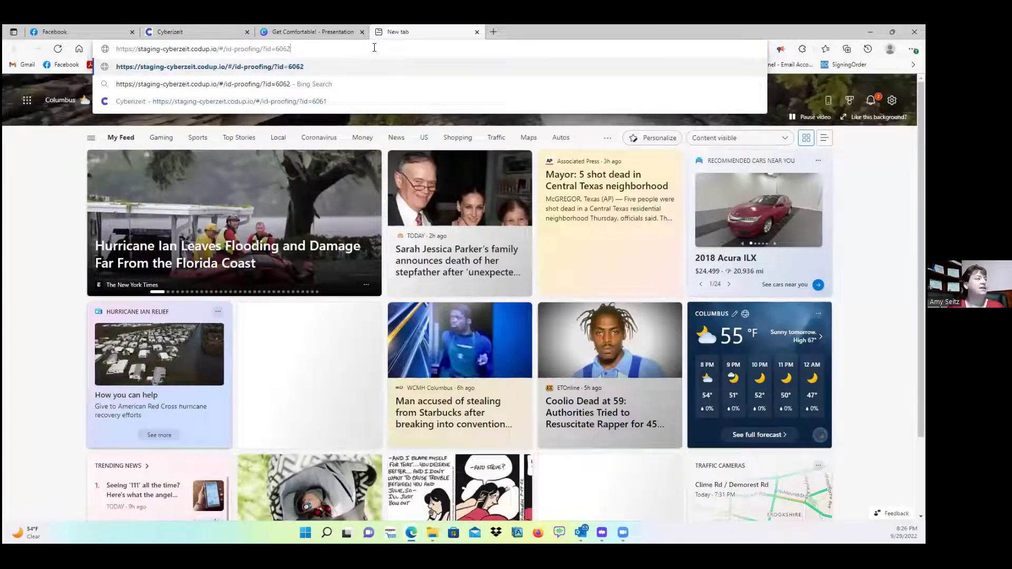
key(Return)
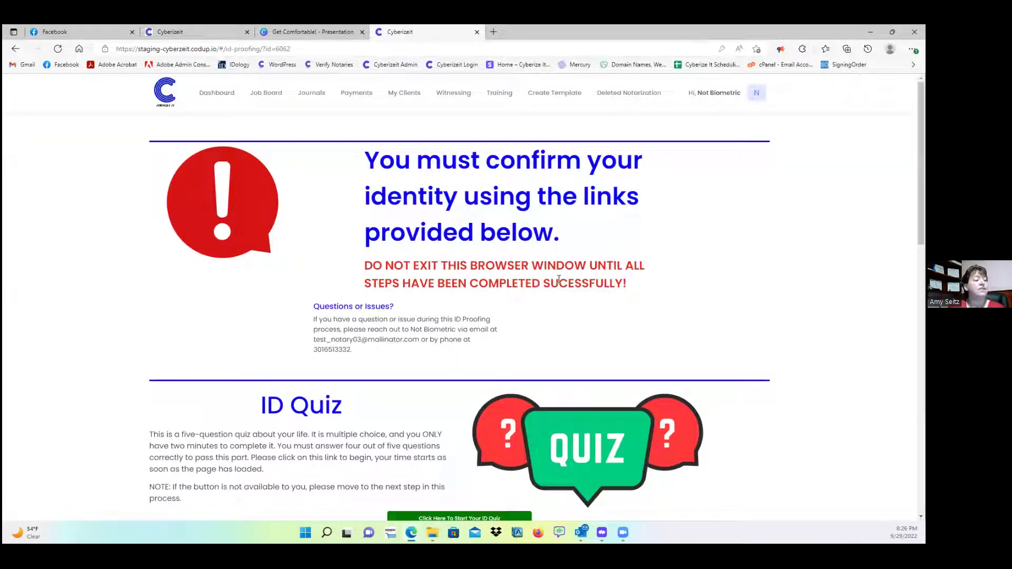
- Scroll the ID proofing page down to the ID Quiz section
drag(341, 329, 470, 356)
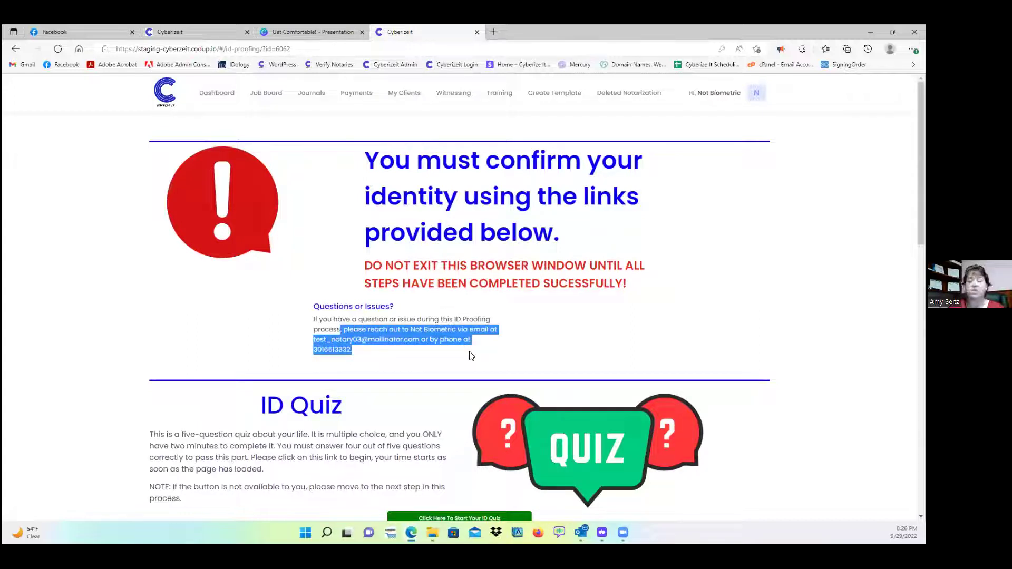
click(453, 354)
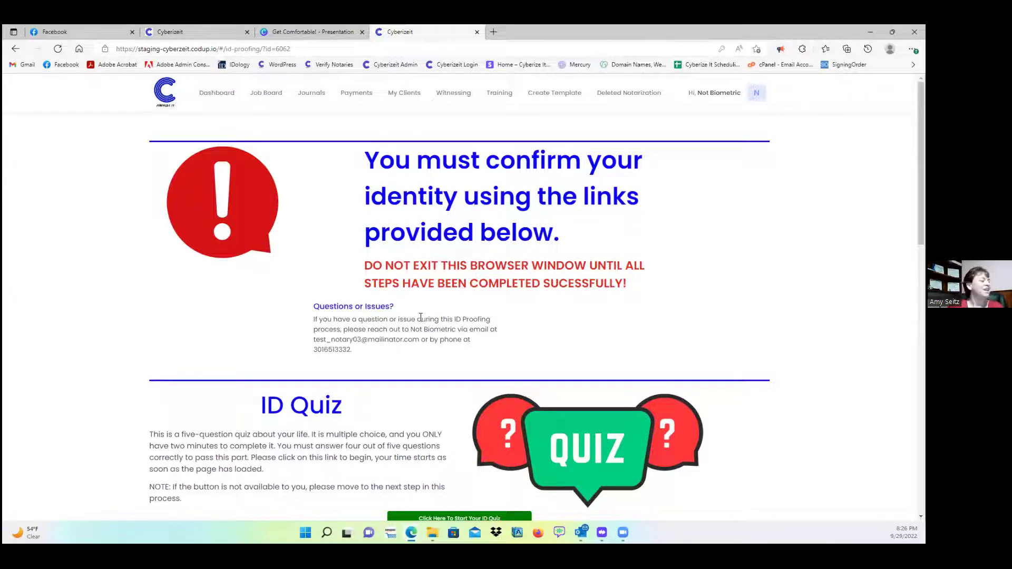
scroll(474, 314, down, 3)
scroll(463, 301, down, 1)
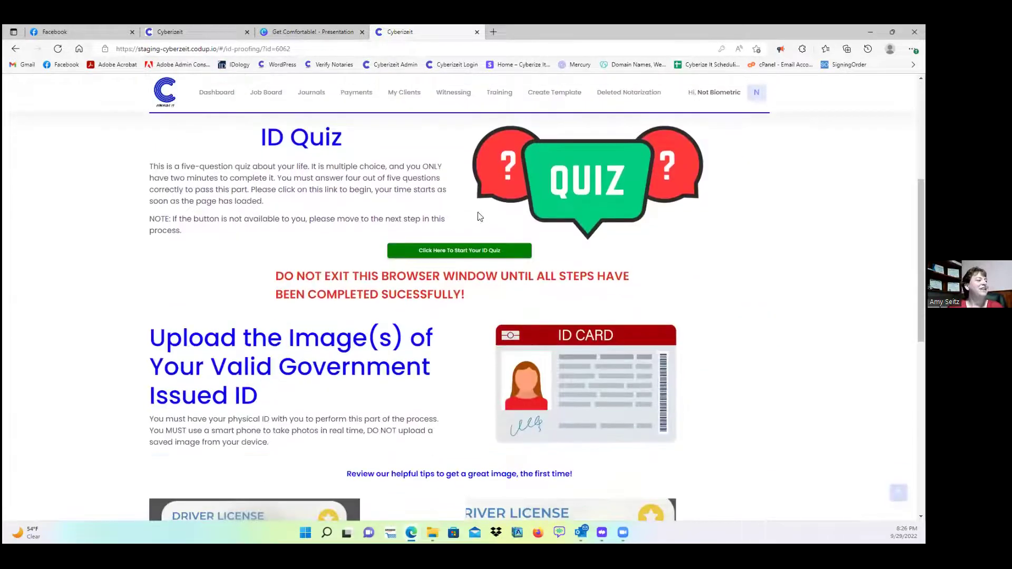
scroll(466, 323, up, 1)
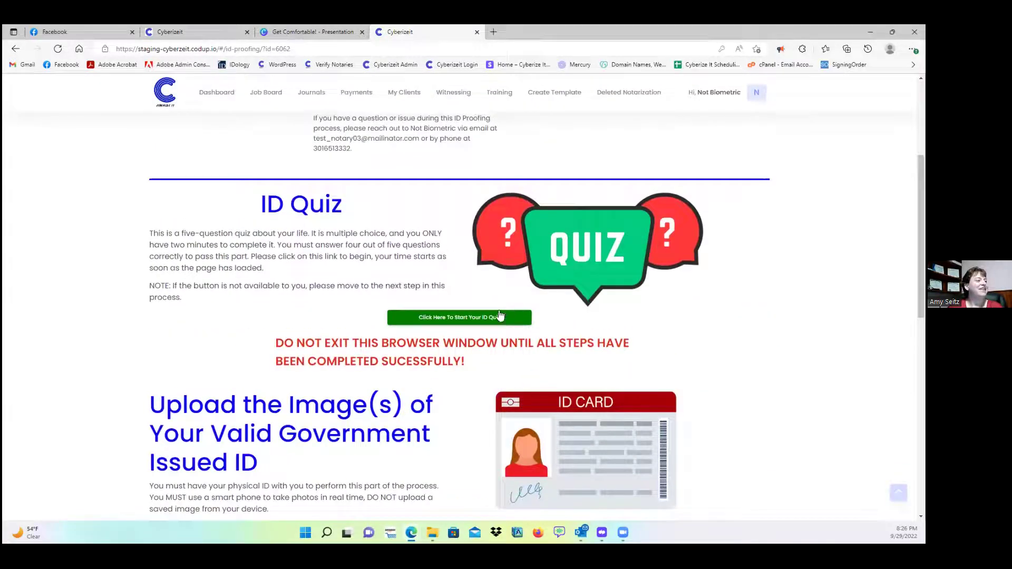
- Answer the five quiz questions (INDIANA, FULTON, None of the above, SSN digits, Single Family Residence), submit, and close the tab
click(466, 323)
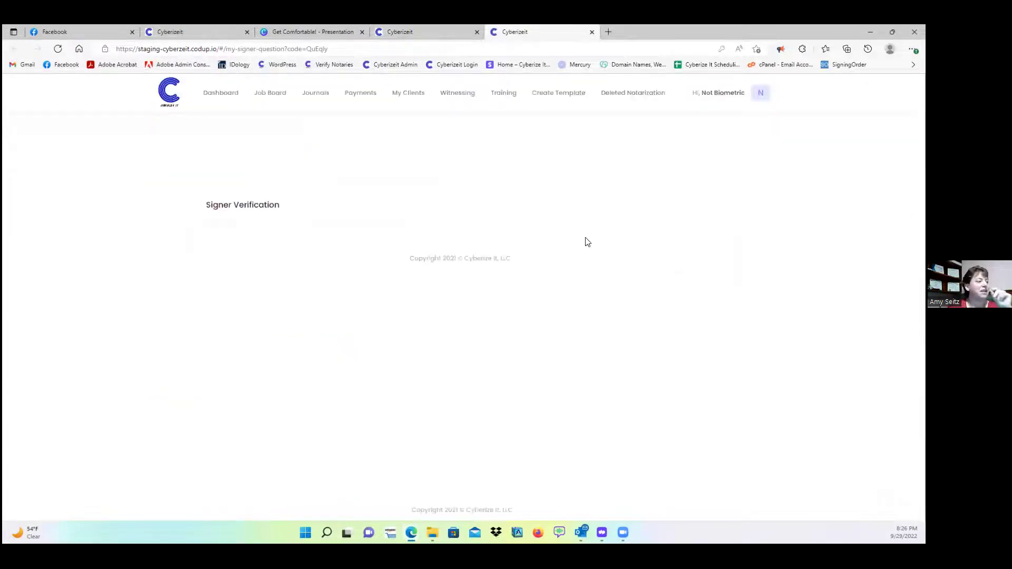
scroll(380, 248, down, 1)
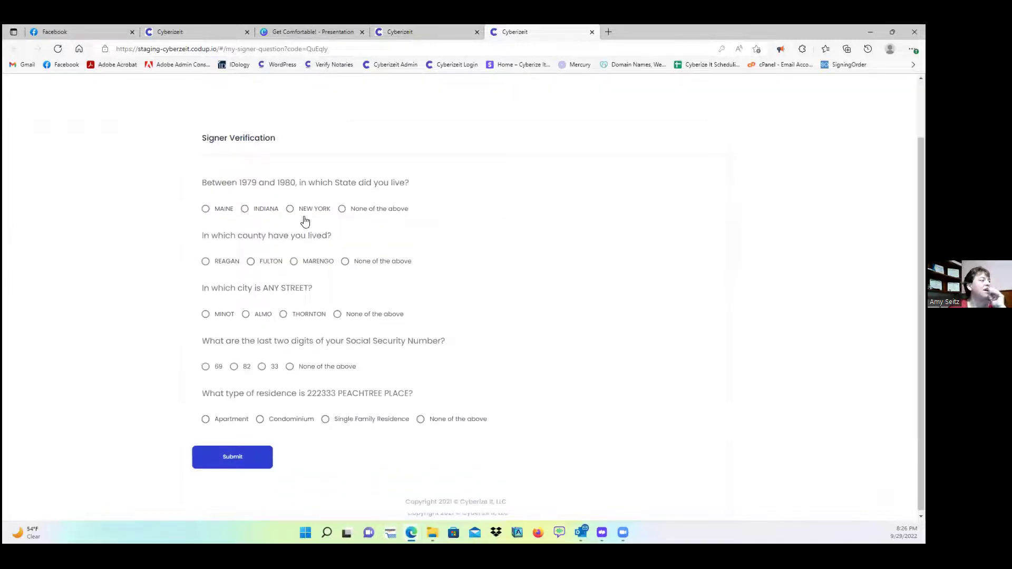
click(264, 213)
click(275, 264)
click(351, 318)
click(271, 369)
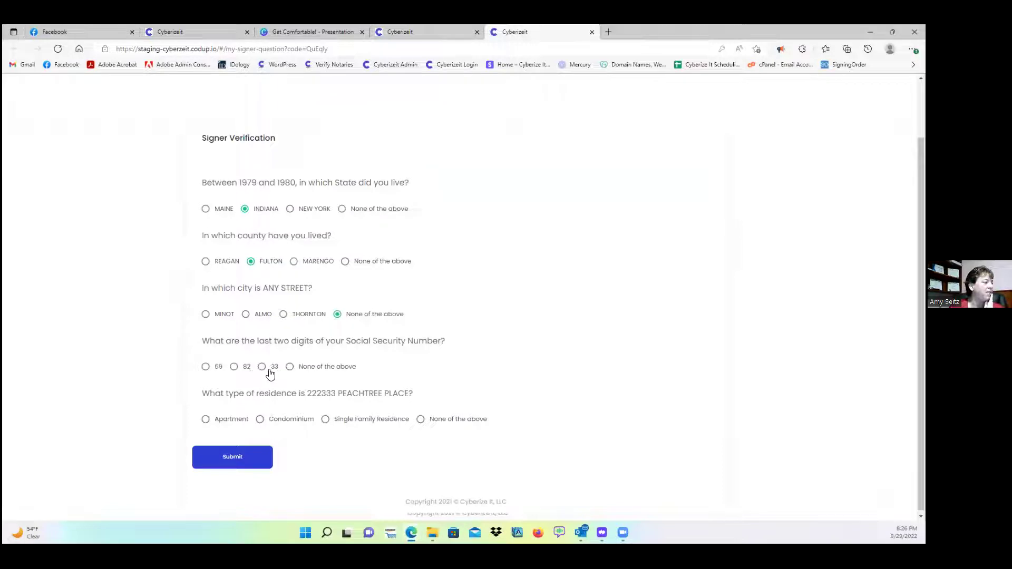
click(333, 421)
click(255, 464)
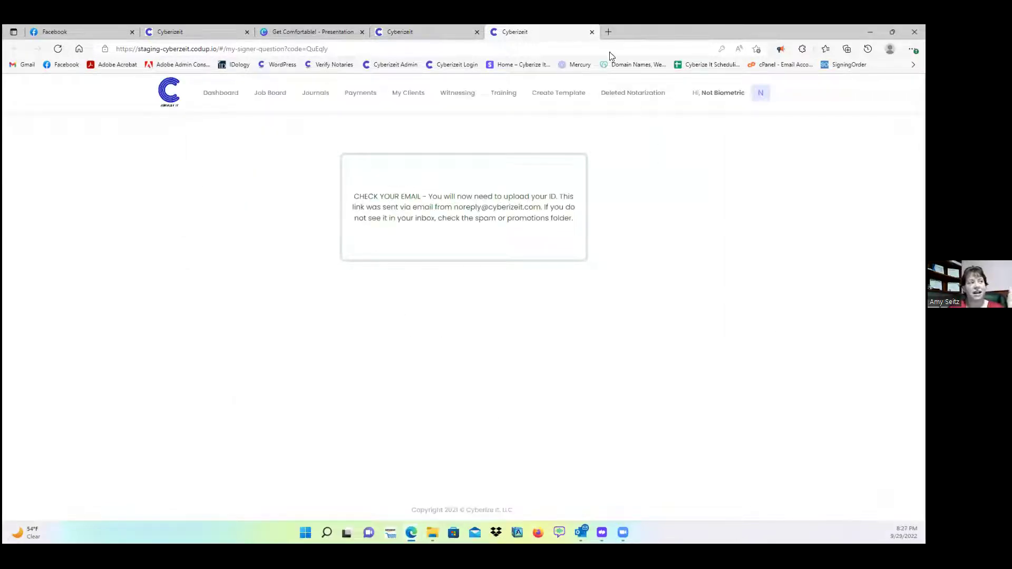
click(592, 32)
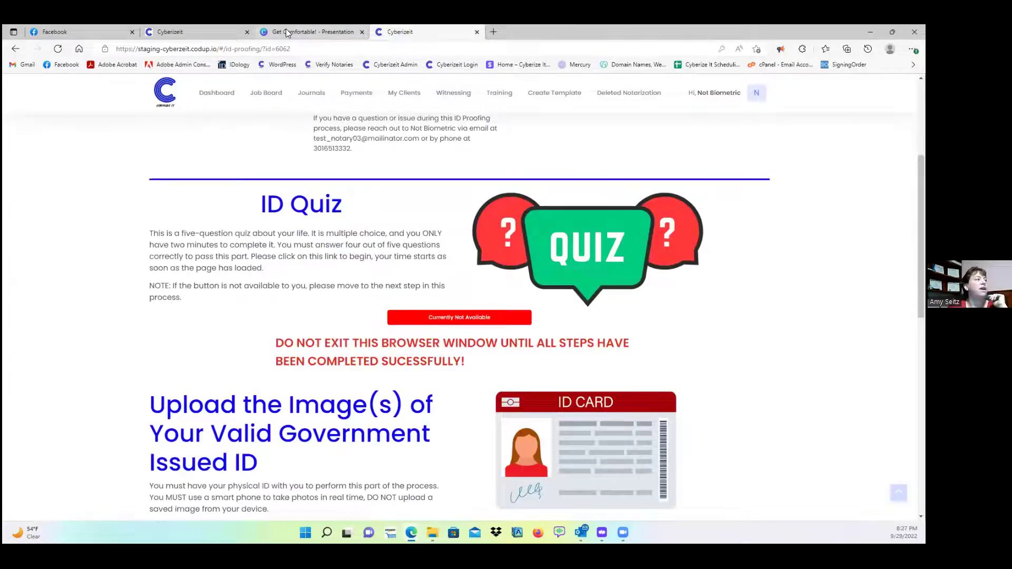
click(285, 30)
- Check the first signer's KBA reads 4 out of 5, then scroll the ID proofing page to the ID upload step
click(178, 31)
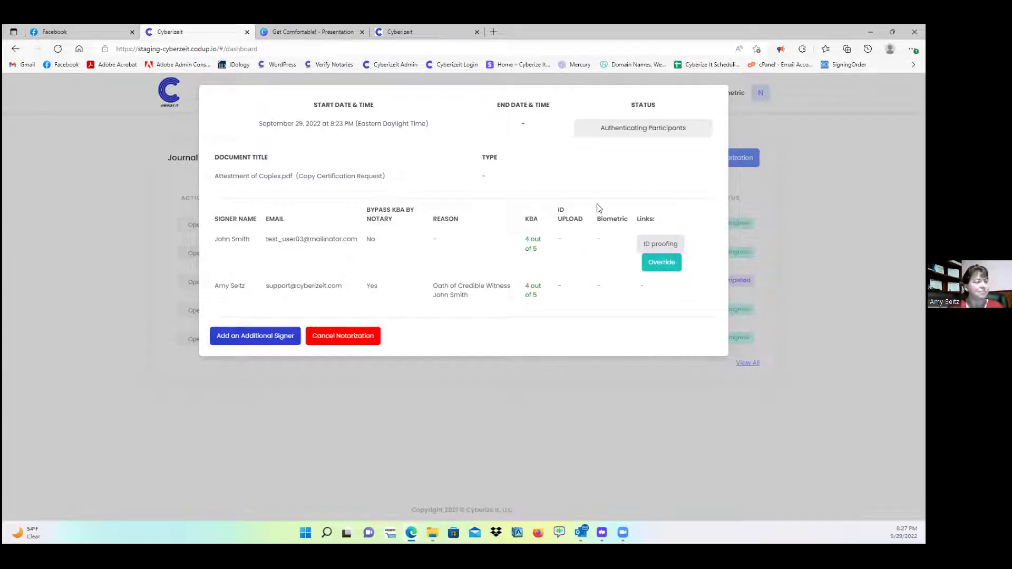
click(426, 30)
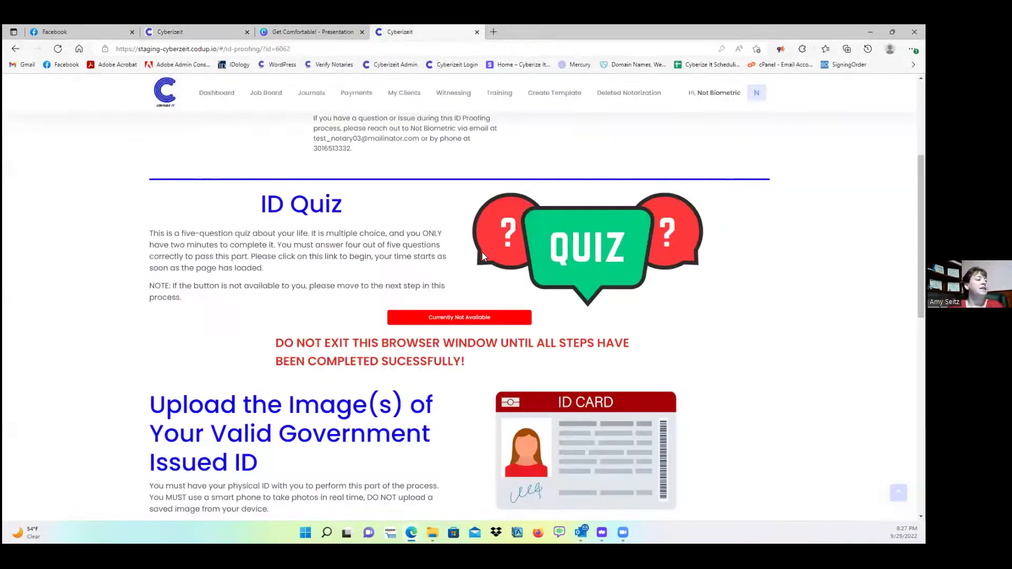
scroll(482, 252, down, 7)
scroll(509, 250, down, 4)
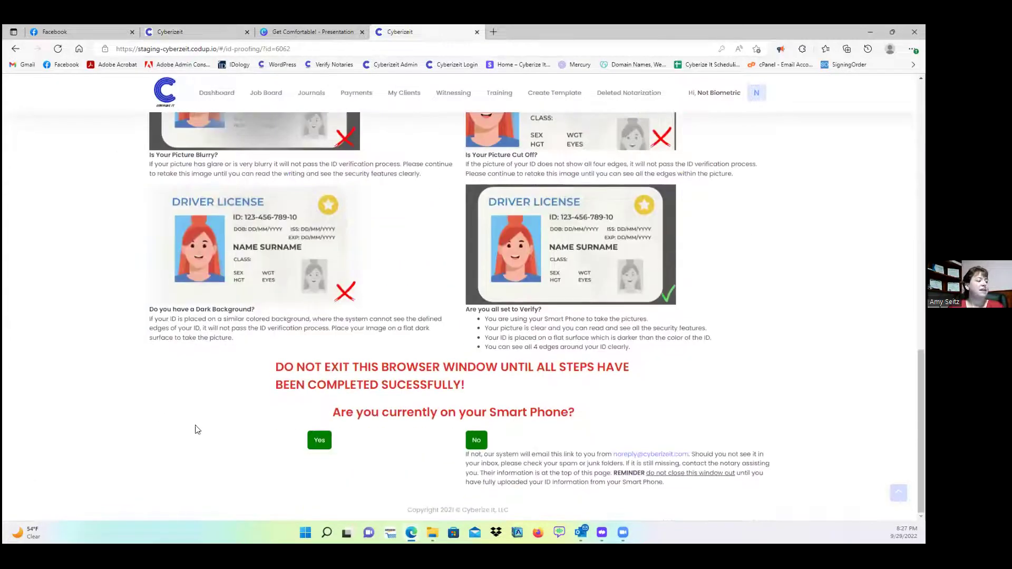
scroll(535, 335, up, 4)
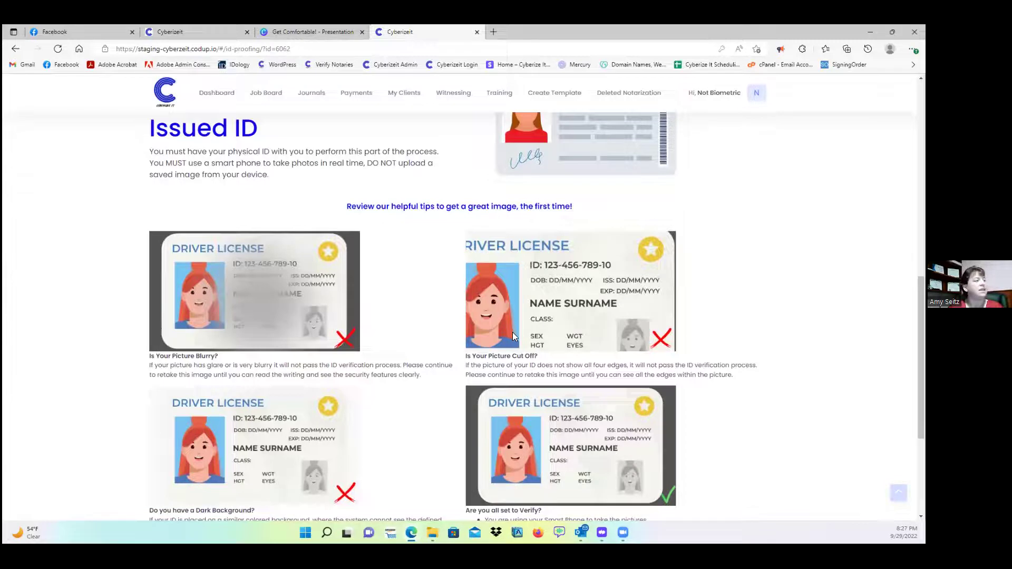
scroll(513, 332, down, 4)
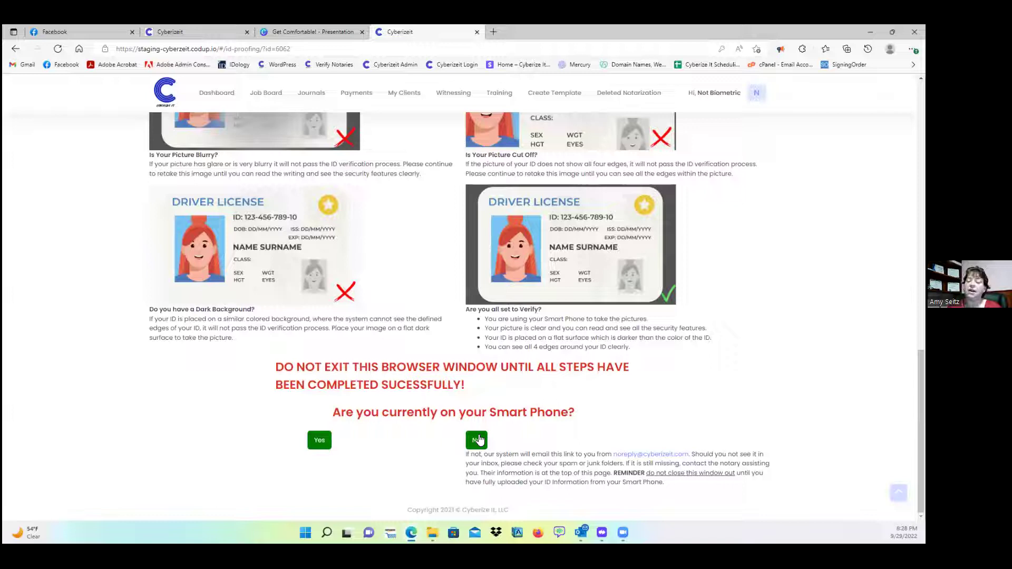
- Start IDology verification from this device for a United States driver's license
click(328, 443)
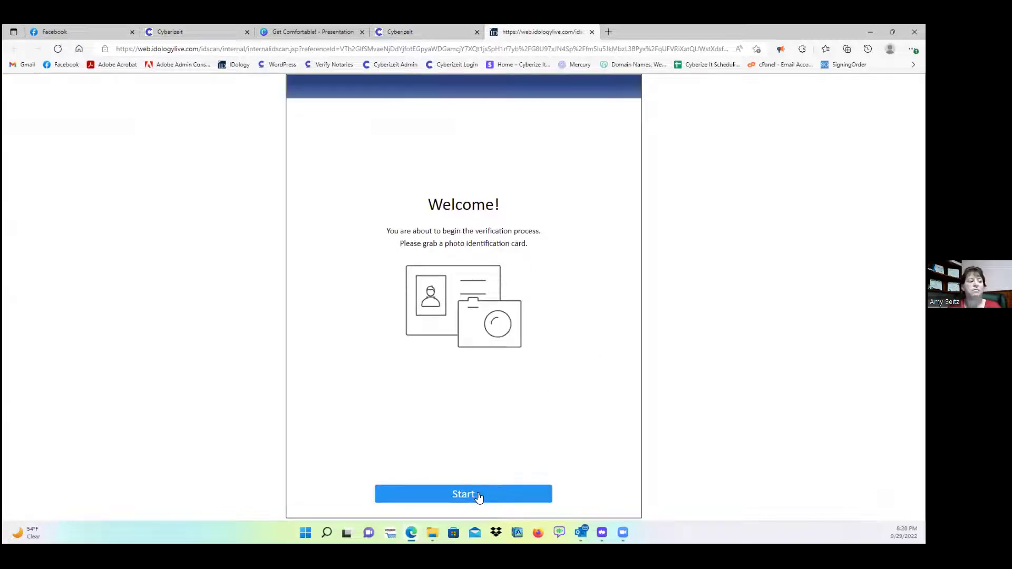
click(478, 497)
click(473, 485)
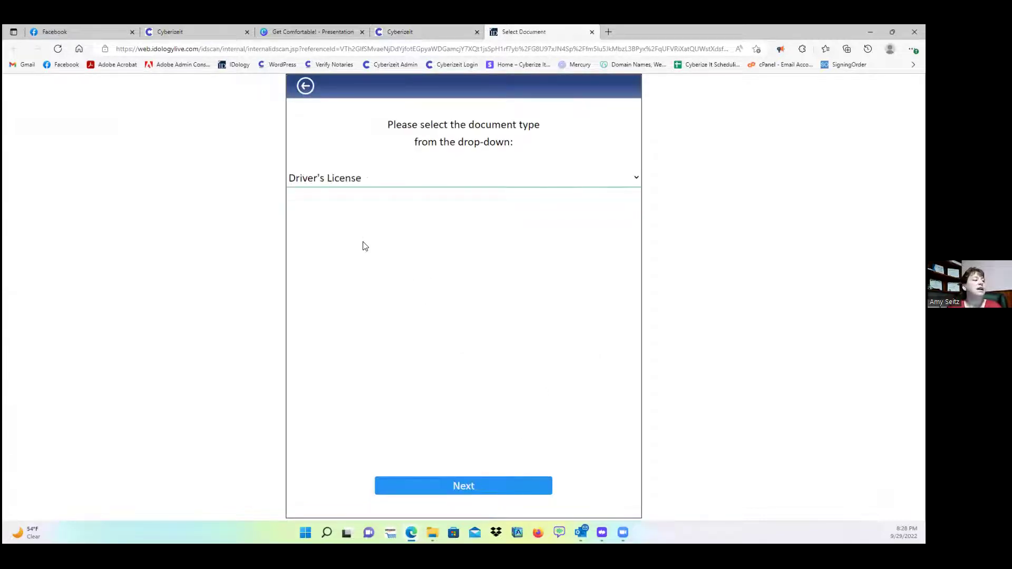
click(468, 486)
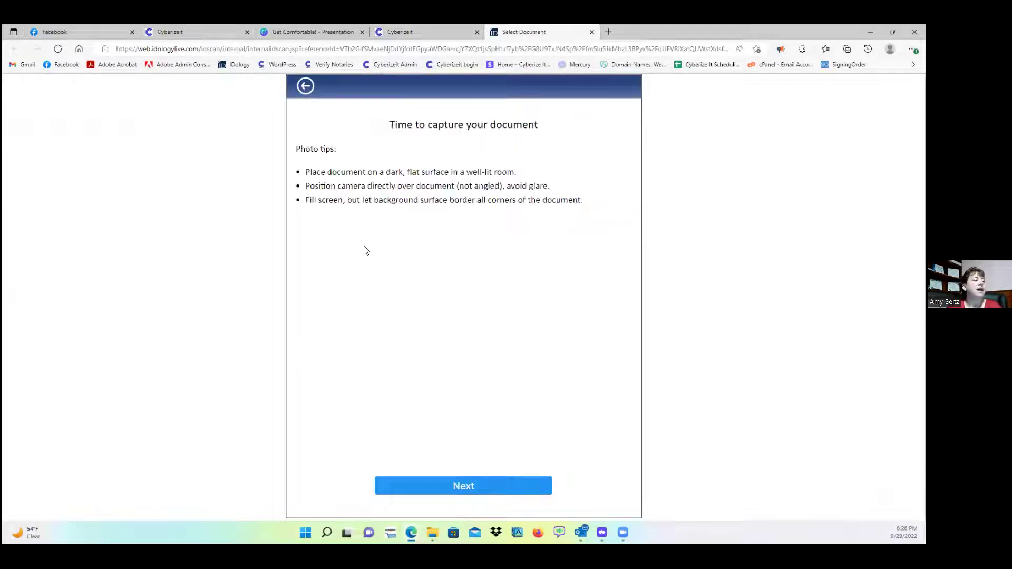
click(469, 488)
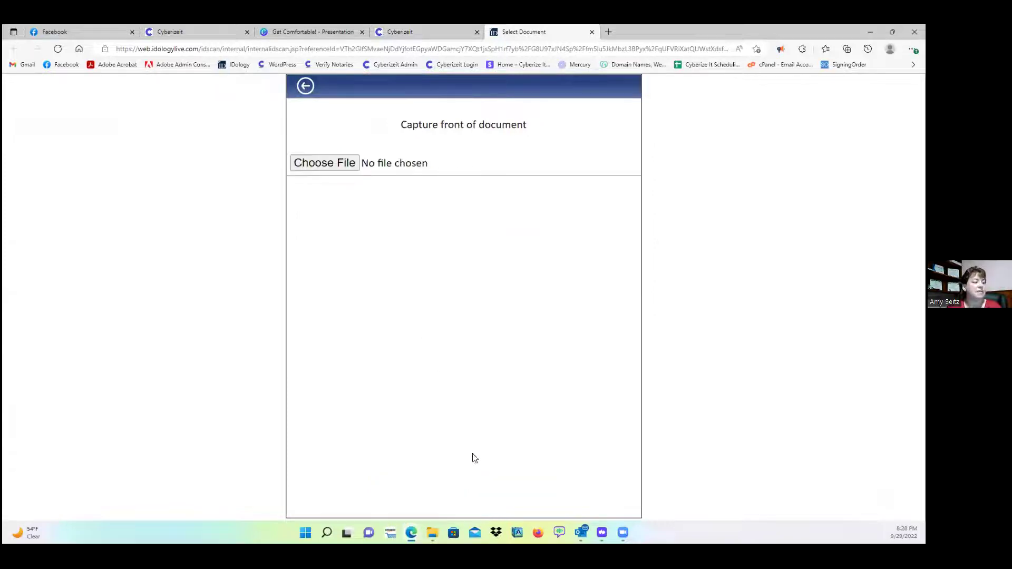
- Upload the Document Verified test image from scan_forensics_plus_images as the license front
click(352, 165)
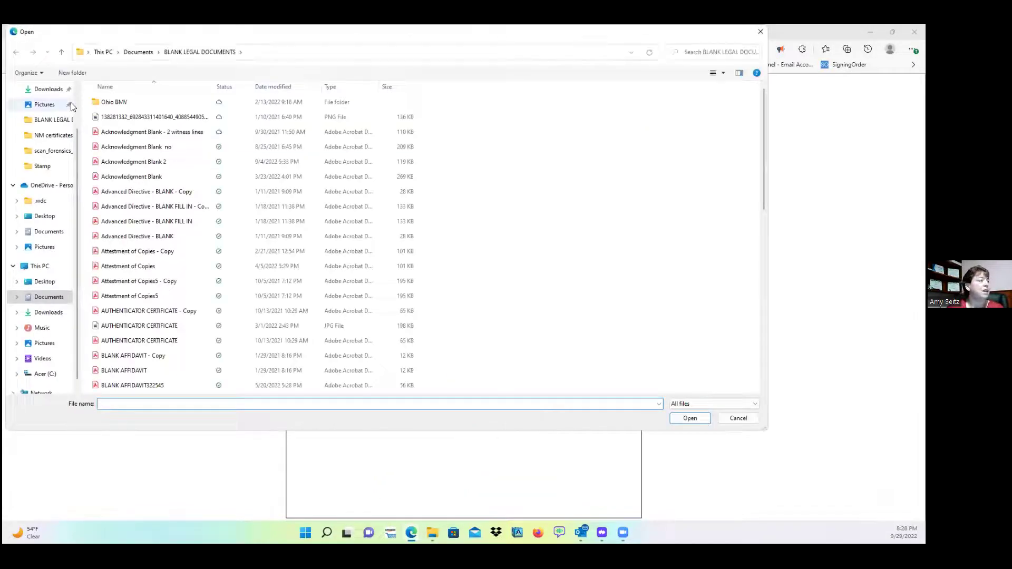
click(51, 151)
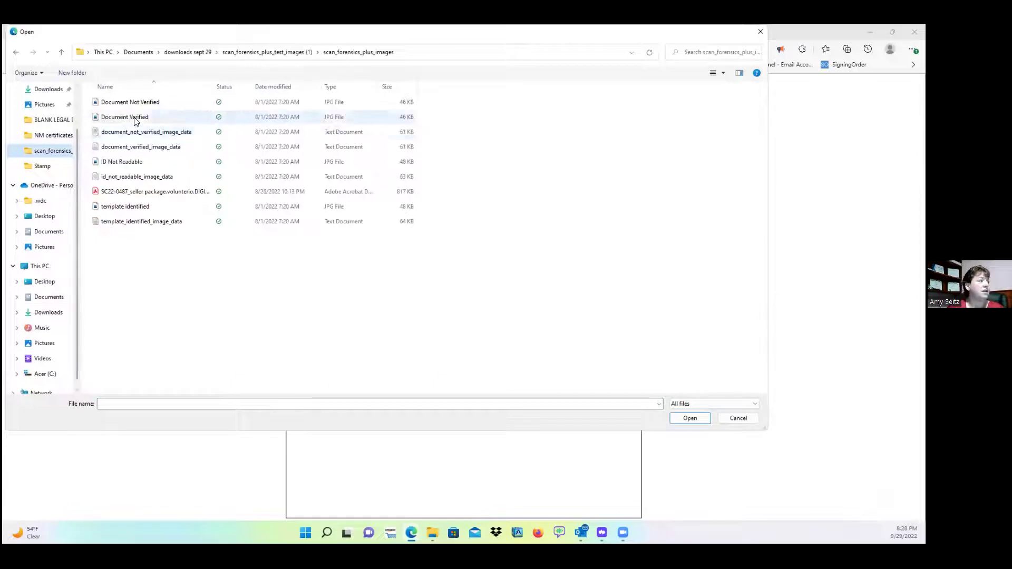
click(134, 118)
click(688, 419)
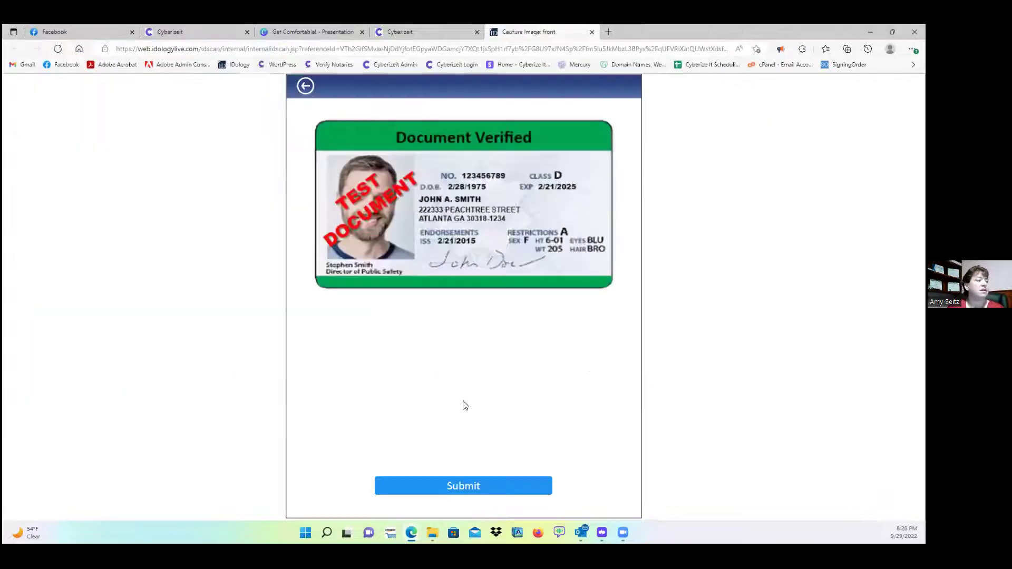
click(490, 486)
- Upload the Document Verified image as the license back, then return to the dashboard's notarization details
click(332, 165)
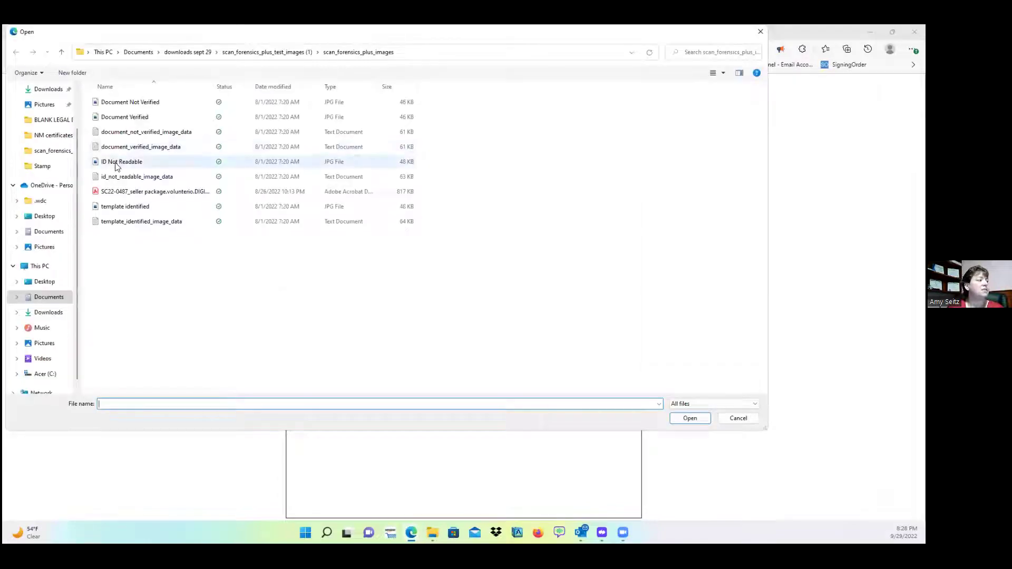
click(123, 119)
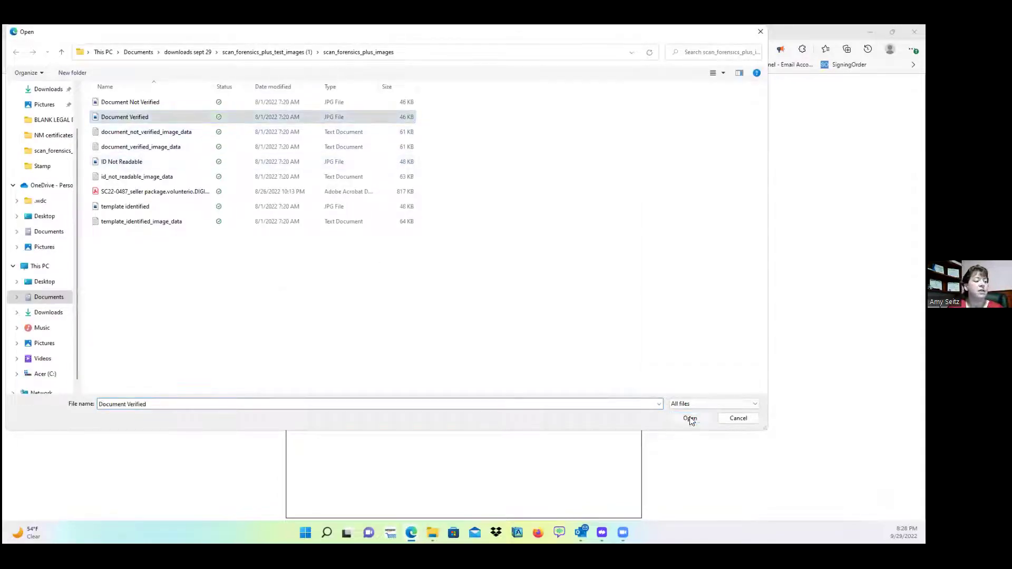
click(689, 418)
click(504, 486)
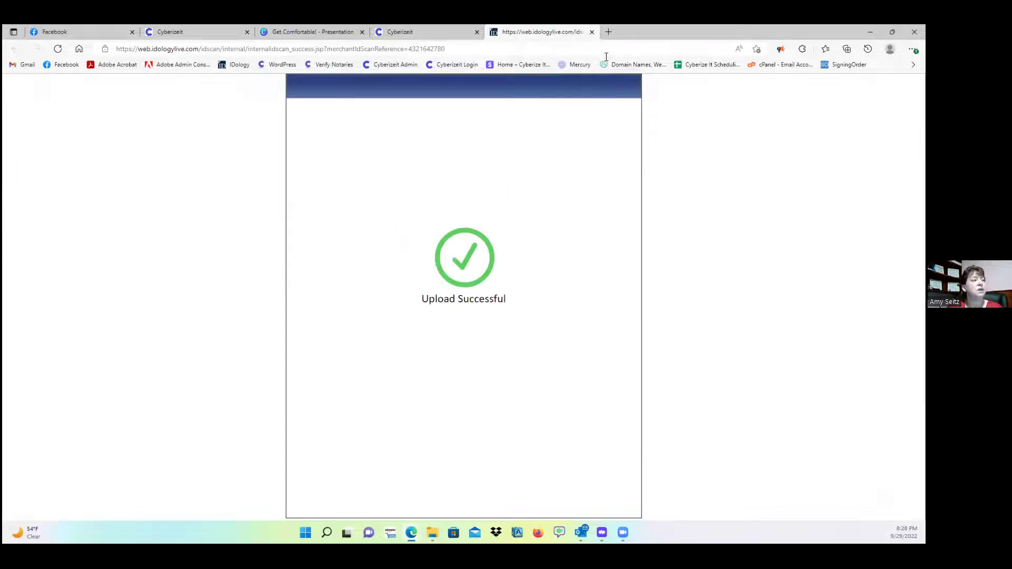
click(592, 31)
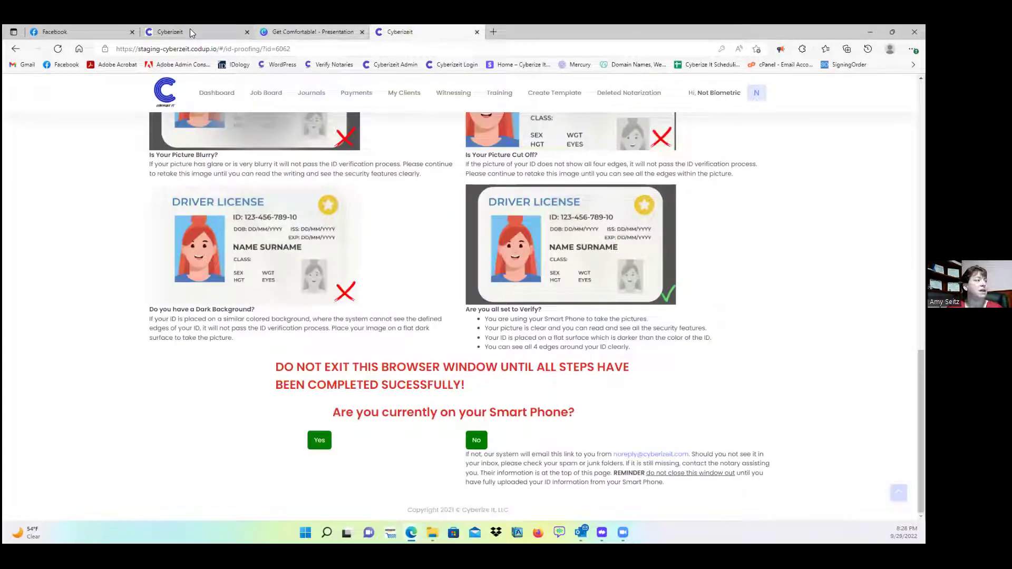
click(192, 33)
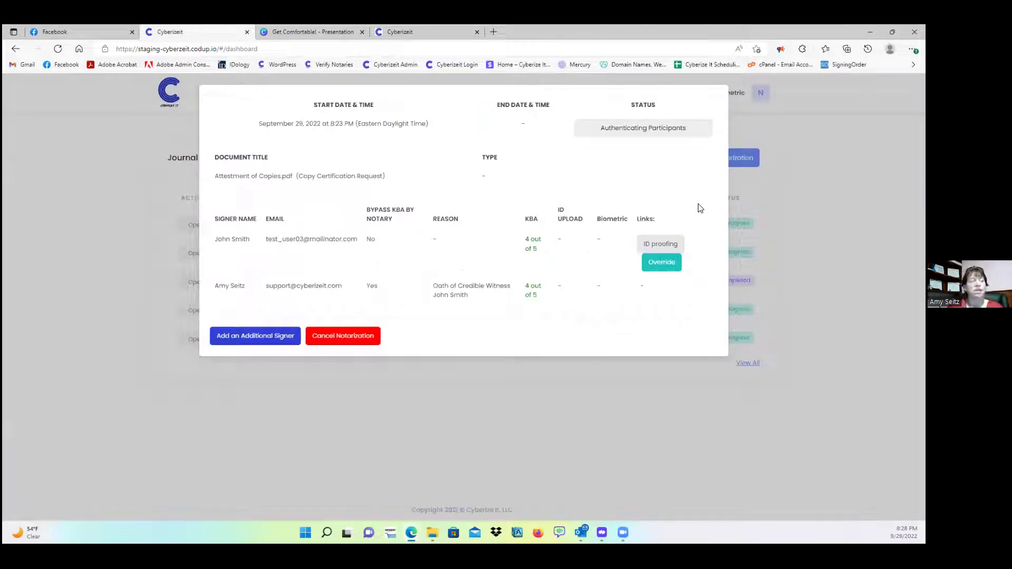
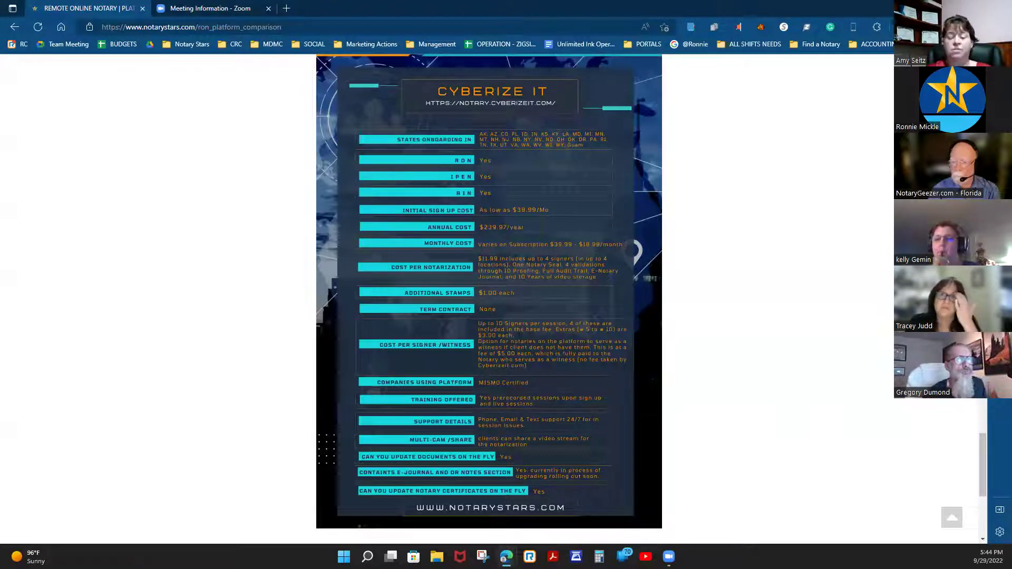
- Enlarge the Cyberize It comparison chart with two zoom-ins and scroll through it
key(alt+f)
key(ctrl+plus)
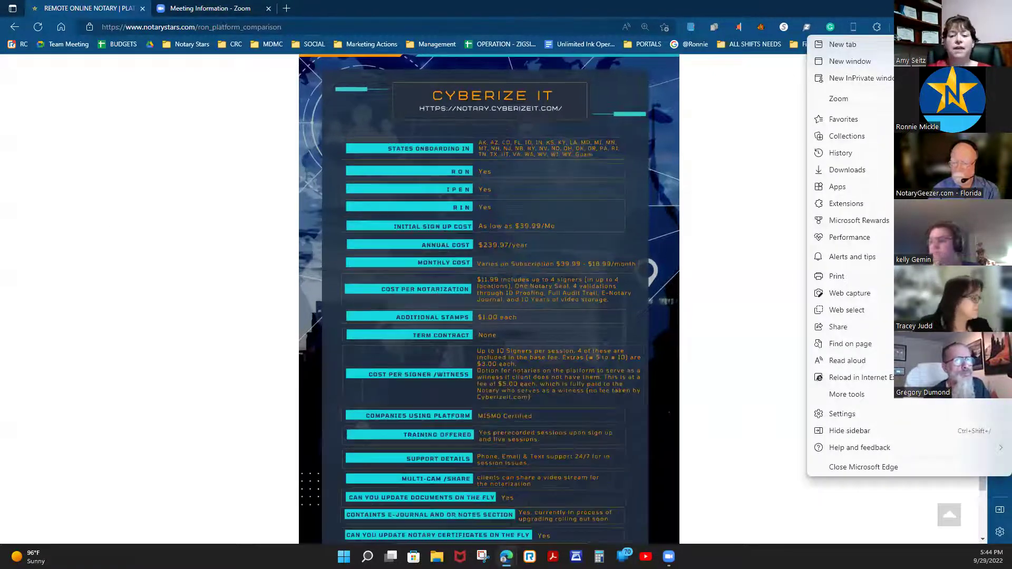
key(ctrl+plus)
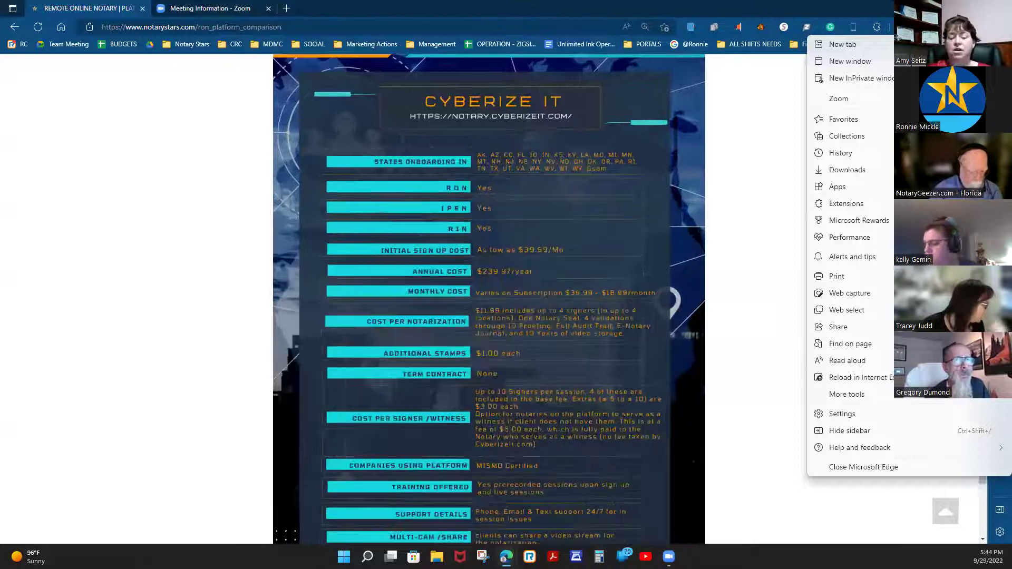
scroll(777, 235, down, 3)
scroll(779, 238, up, 1)
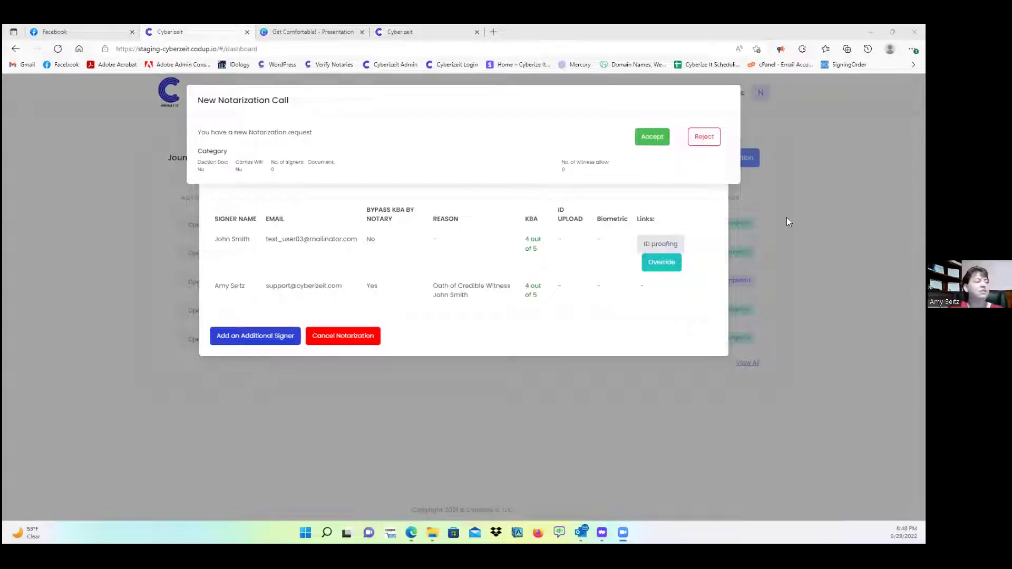
- Accept the New Notarization Call, circle the no-witnesses note, and move past document review
click(651, 139)
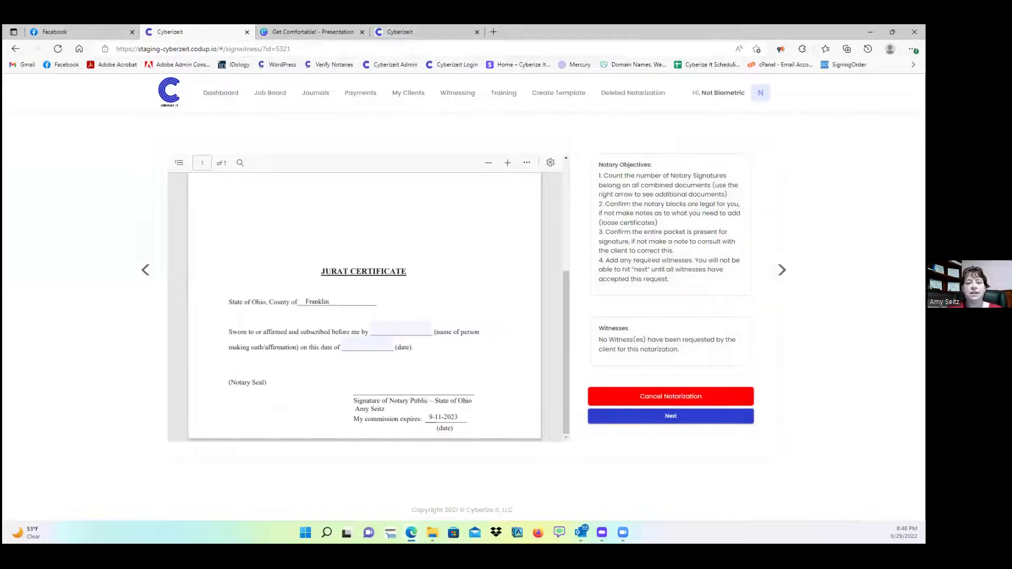
mouse_move(629, 322)
mouse_down()
mouse_move(607, 356)
mouse_move(646, 289)
mouse_up()
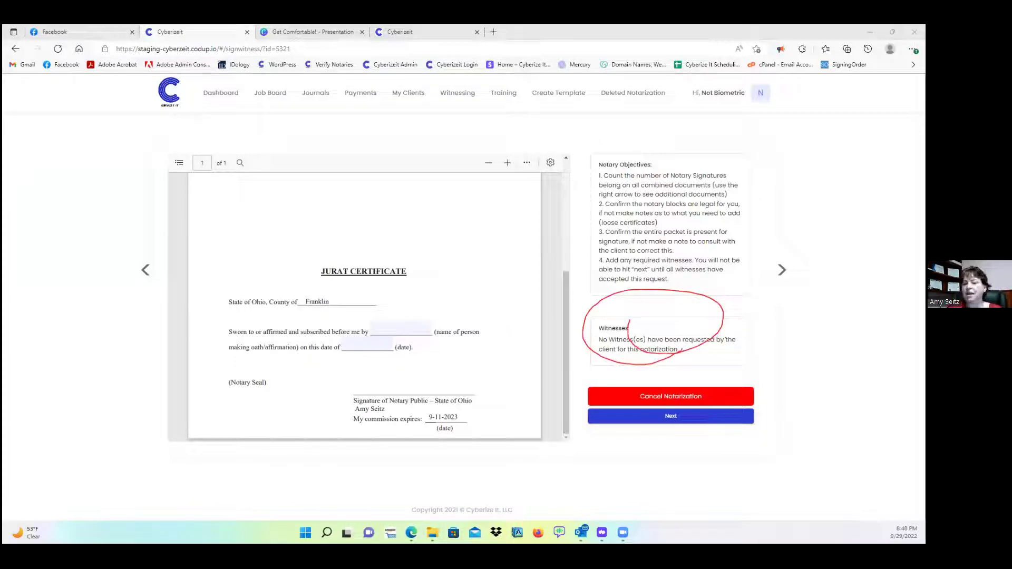
click(674, 416)
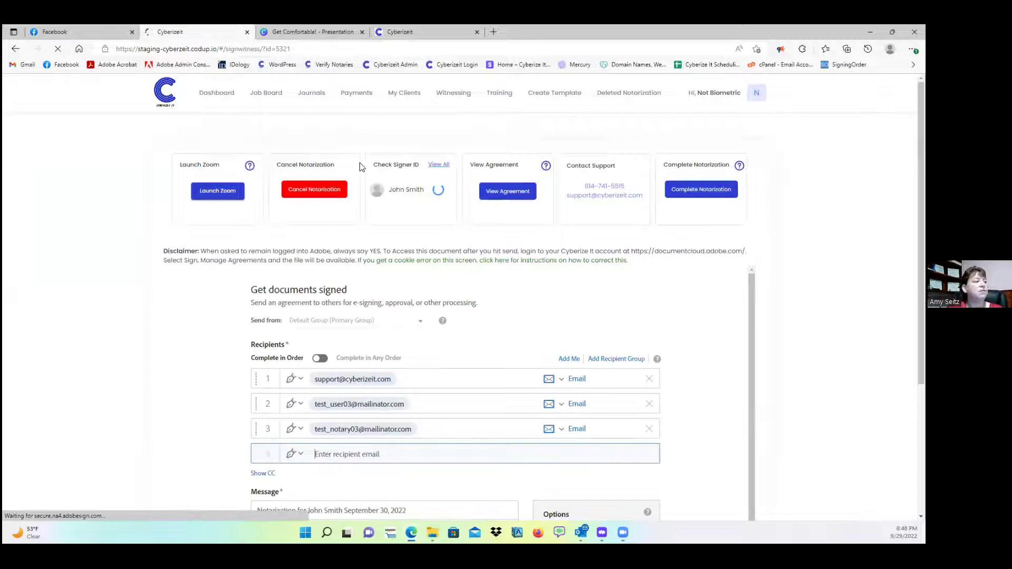
click(491, 188)
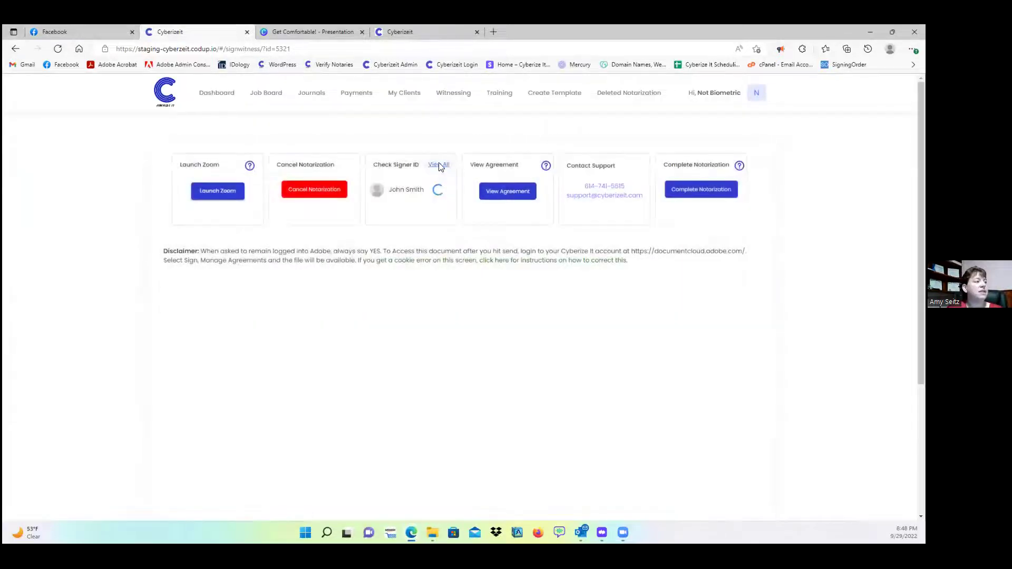
click(439, 164)
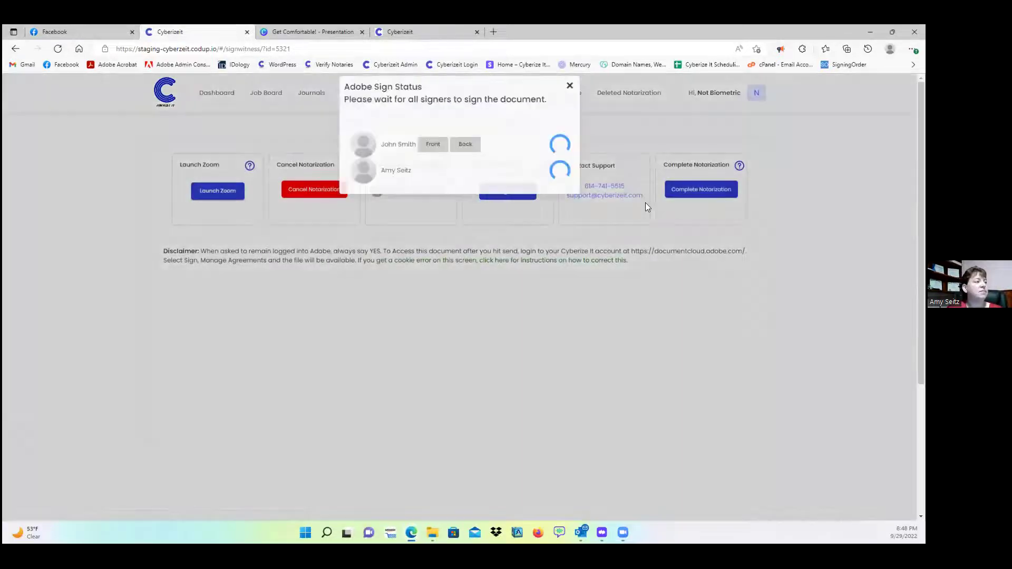
click(432, 154)
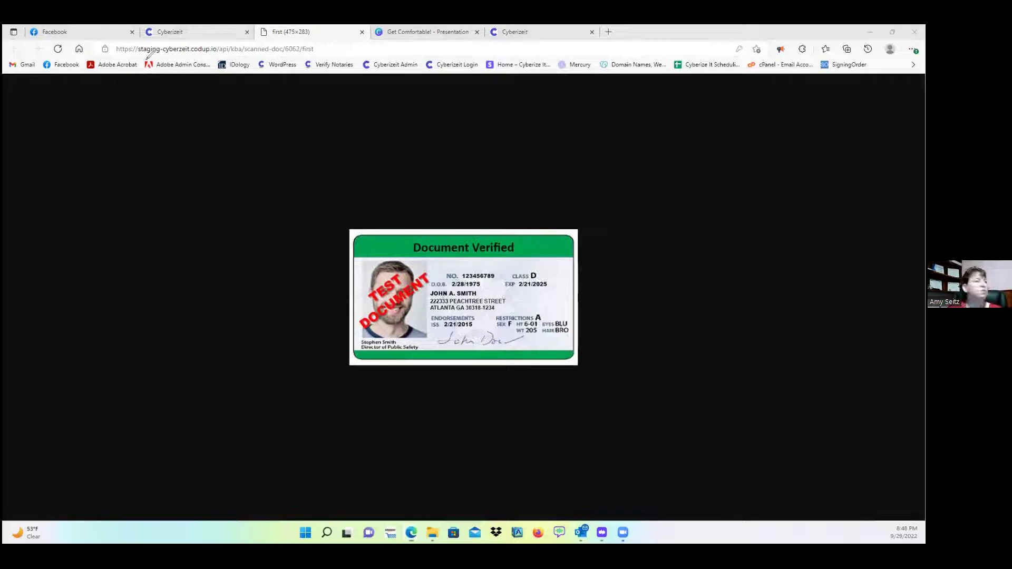
drag(10, 78, 21, 363)
mouse_move(53, 409)
mouse_down()
mouse_move(278, 485)
mouse_move(796, 492)
mouse_move(900, 288)
mouse_move(869, 176)
mouse_move(12, 105)
mouse_up()
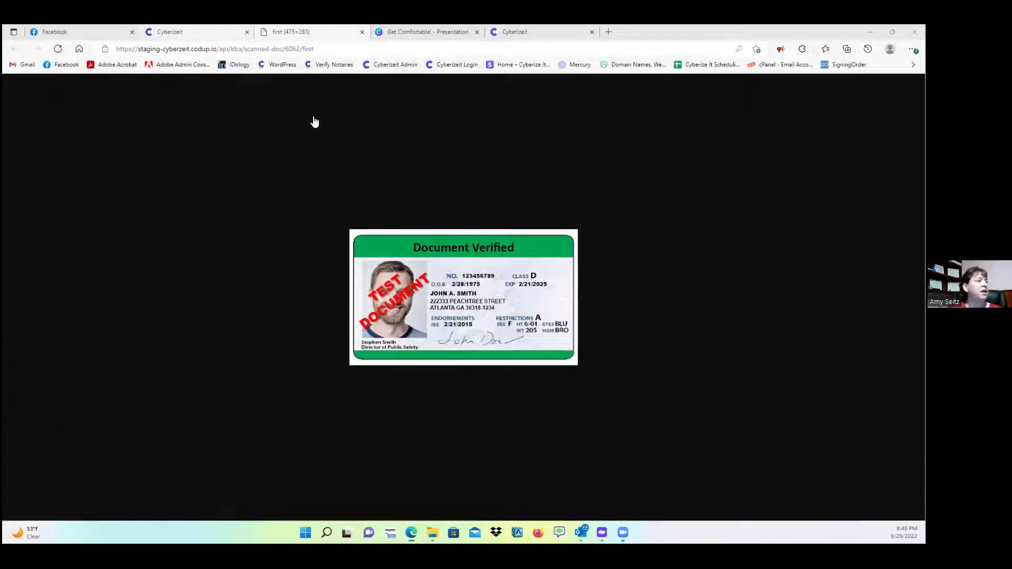
key(ctrl+shift+Tab)
click(693, 182)
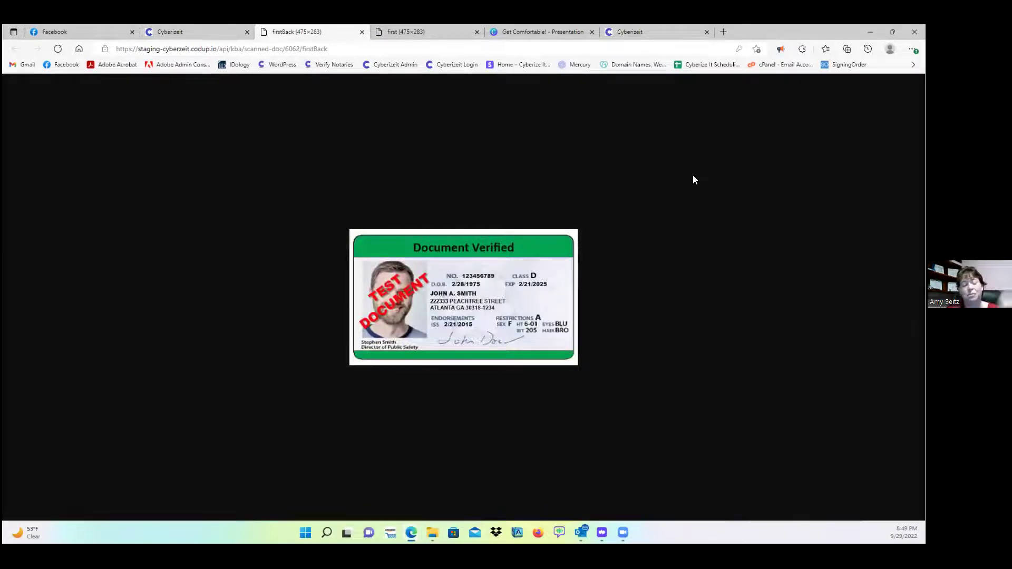
click(361, 32)
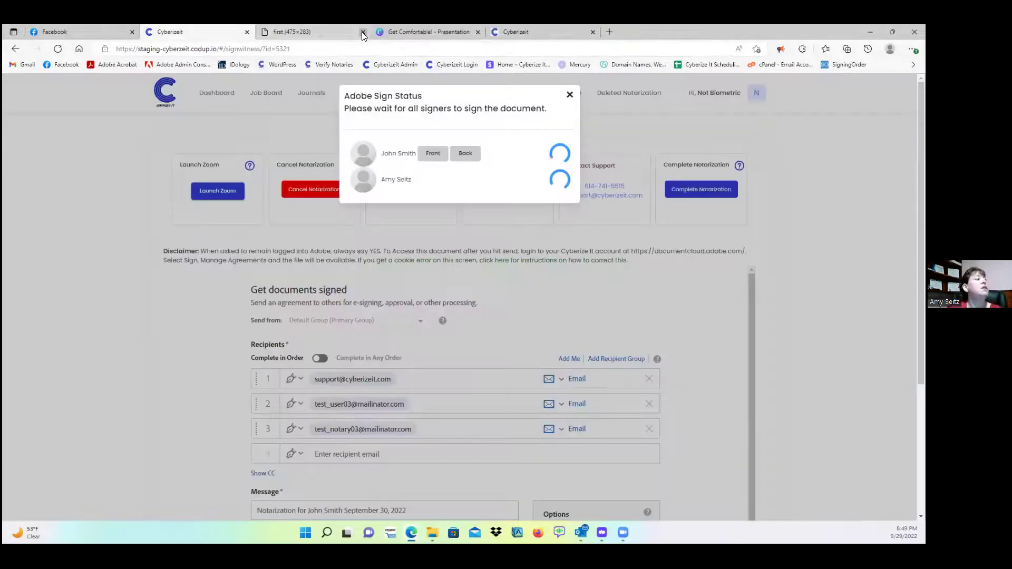
click(362, 32)
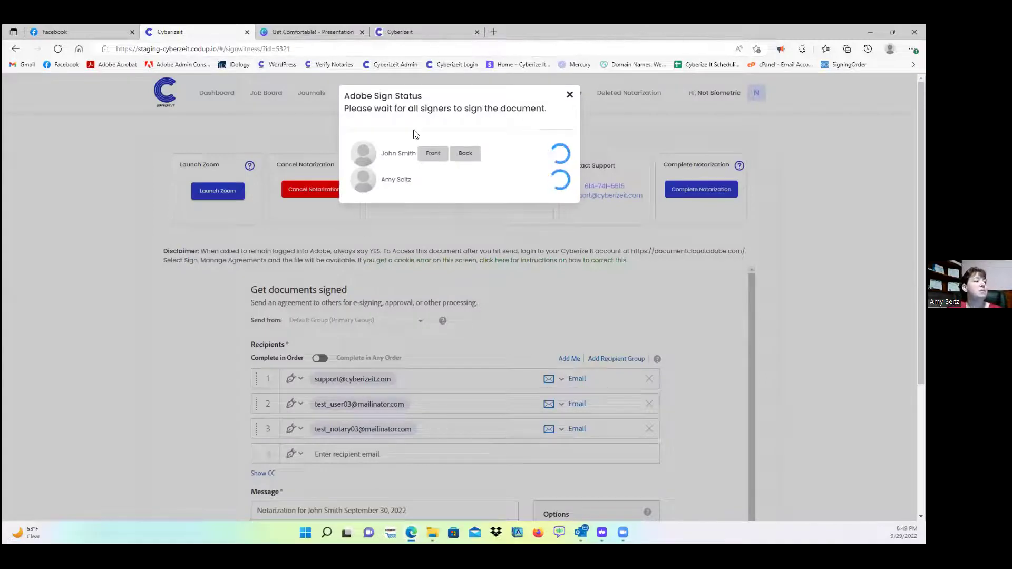
click(569, 95)
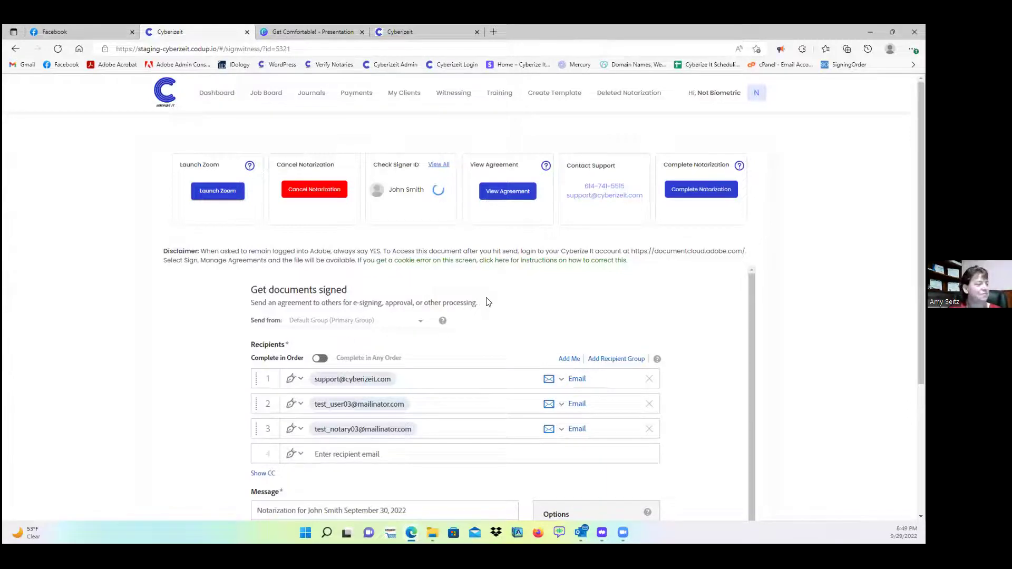
- Keep English: US as the recipients' language and submit the agreement
scroll(648, 287, down, 6)
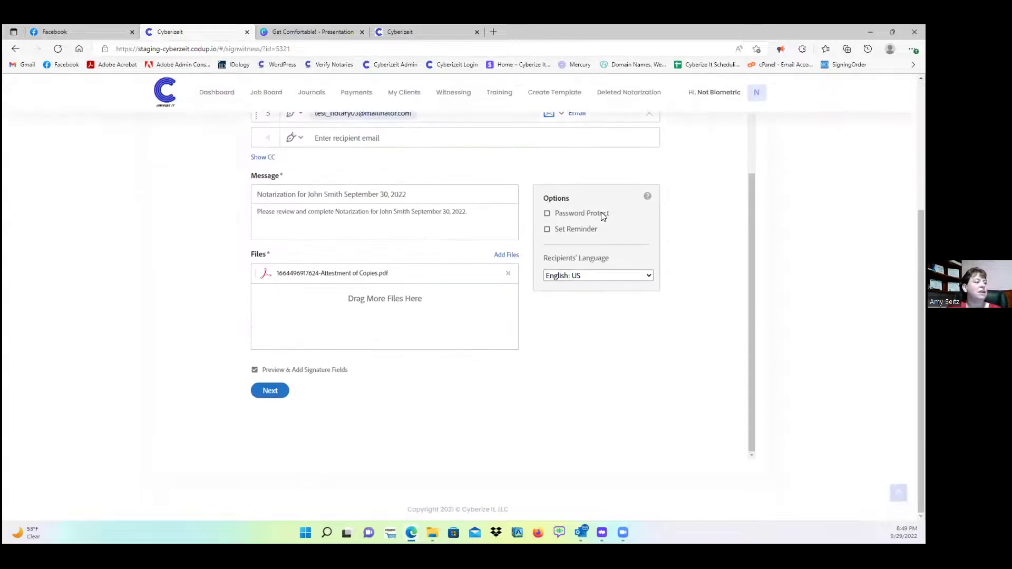
click(576, 277)
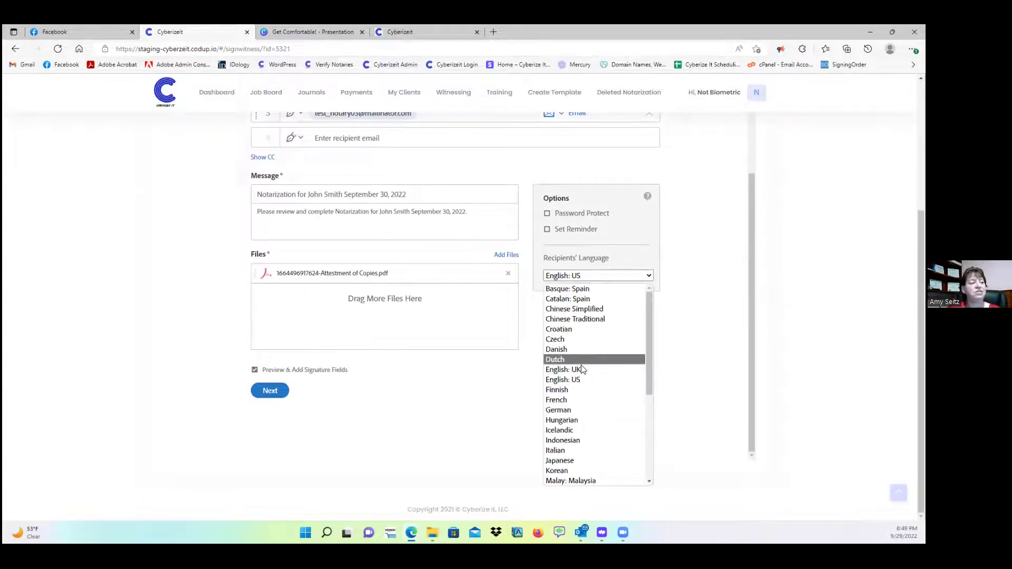
click(694, 339)
click(276, 390)
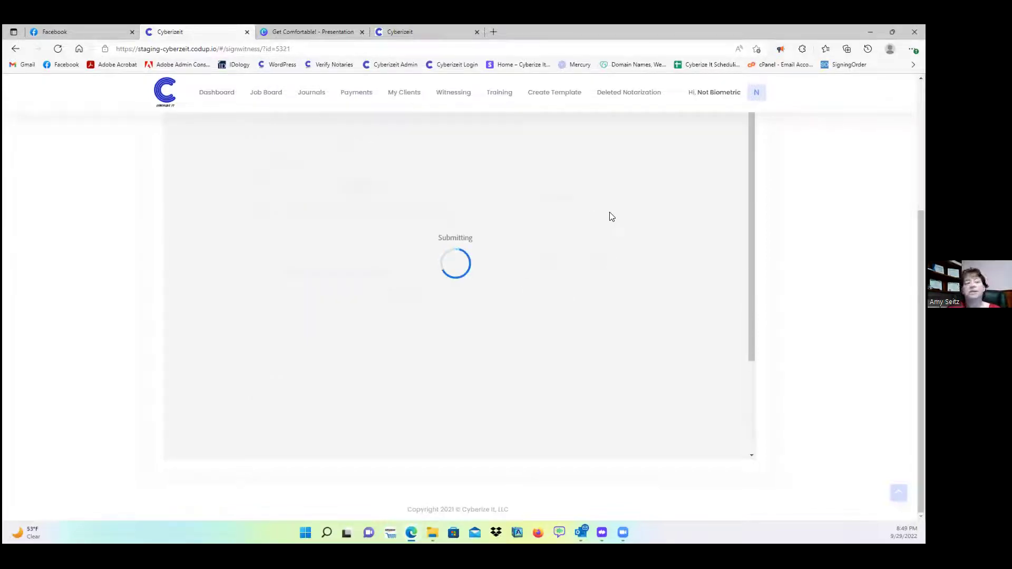
scroll(612, 216, down, 3)
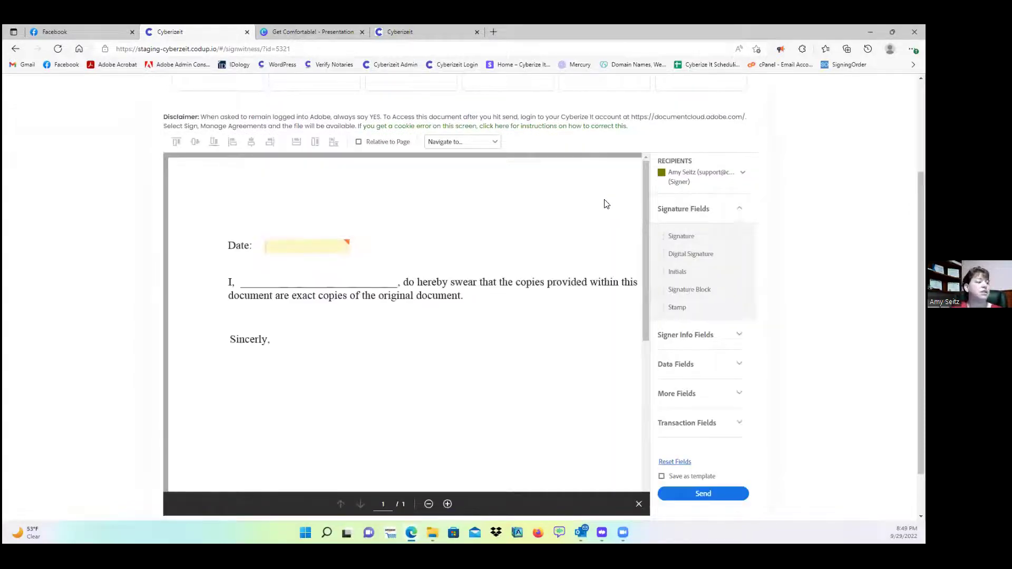
- Place a signature field beside 'Sincerly,' and a second signer's signature field below it
mouse_move(670, 236)
mouse_down()
mouse_move(399, 258)
mouse_move(161, 378)
mouse_up()
mouse_move(678, 235)
mouse_down()
mouse_move(354, 350)
mouse_move(361, 327)
mouse_up()
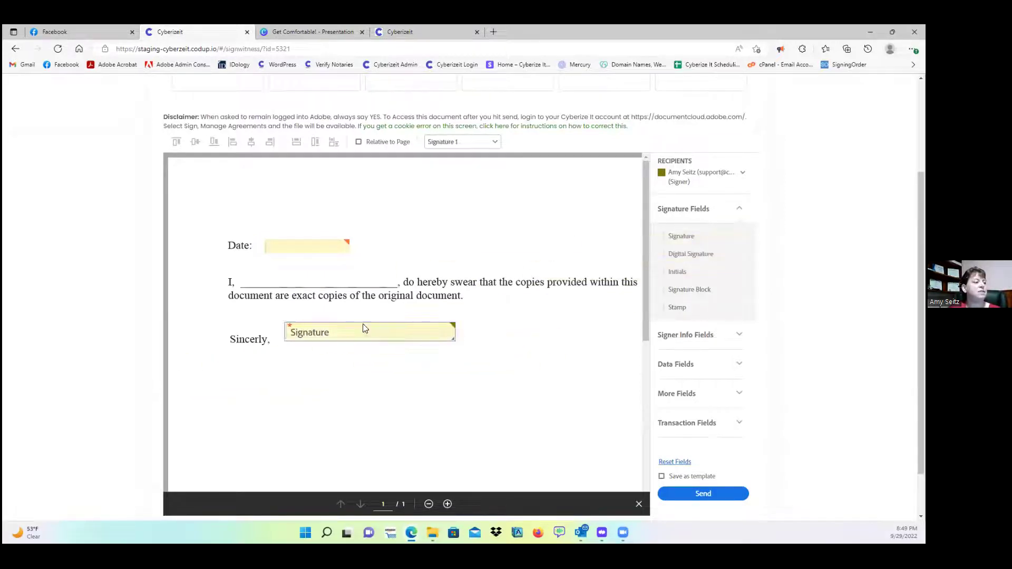
click(693, 178)
click(667, 268)
drag(694, 232, 347, 378)
scroll(698, 371, down, 1)
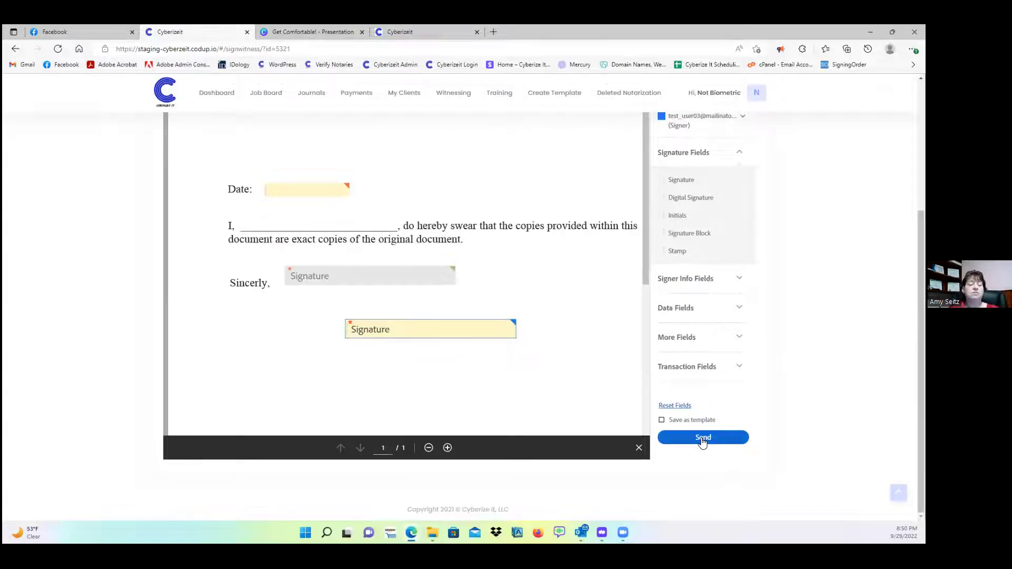
- Mark the Send step on screen for viewers
drag(675, 416, 730, 455)
drag(722, 409, 681, 454)
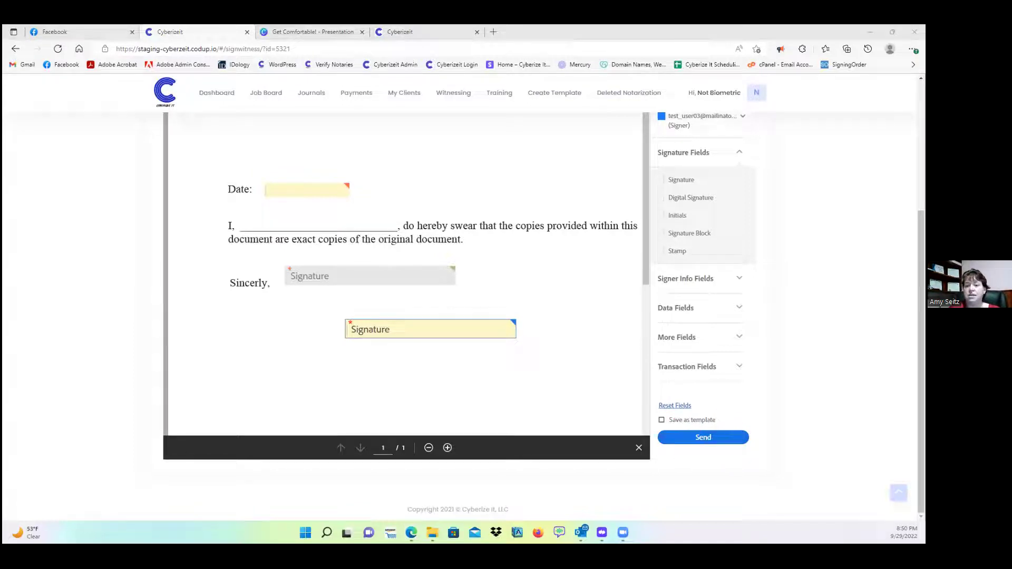
scroll(686, 249, up, 4)
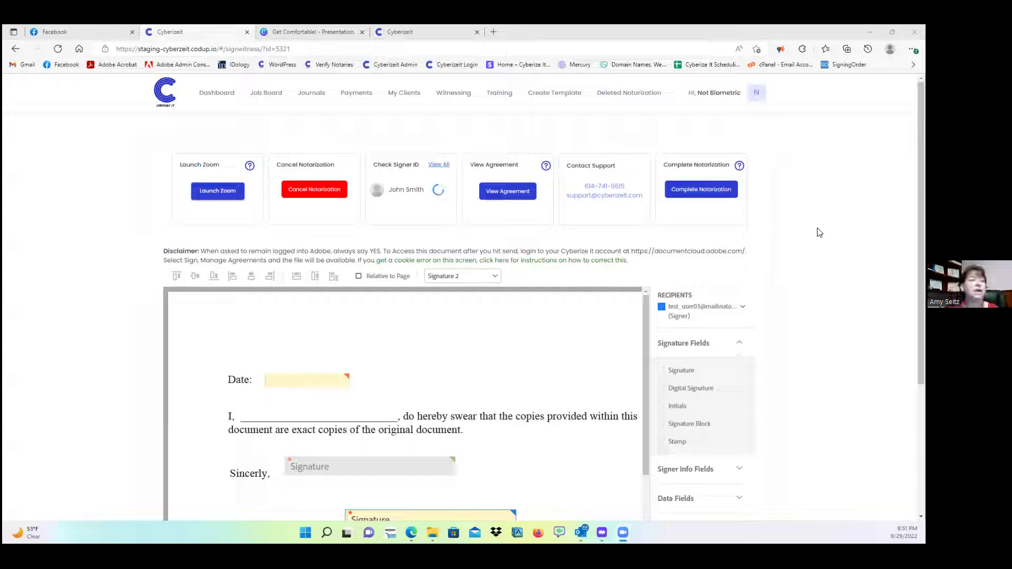
click(437, 165)
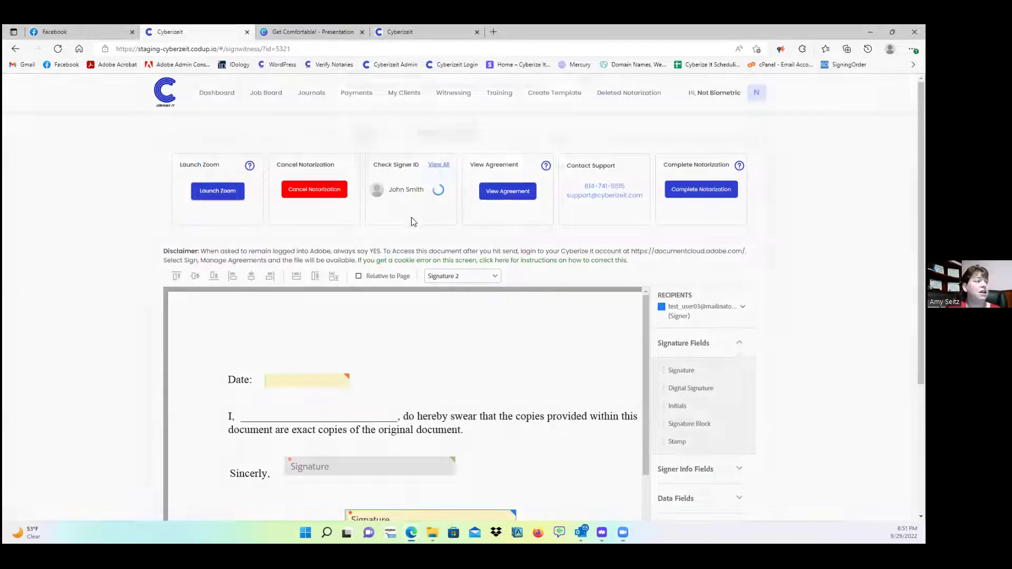
click(440, 155)
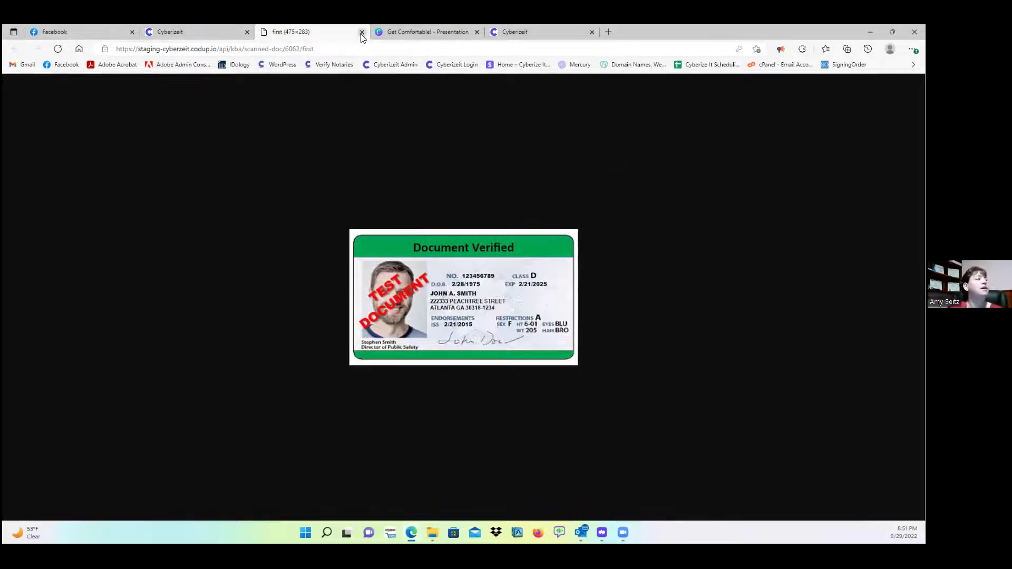
middle_click(260, 38)
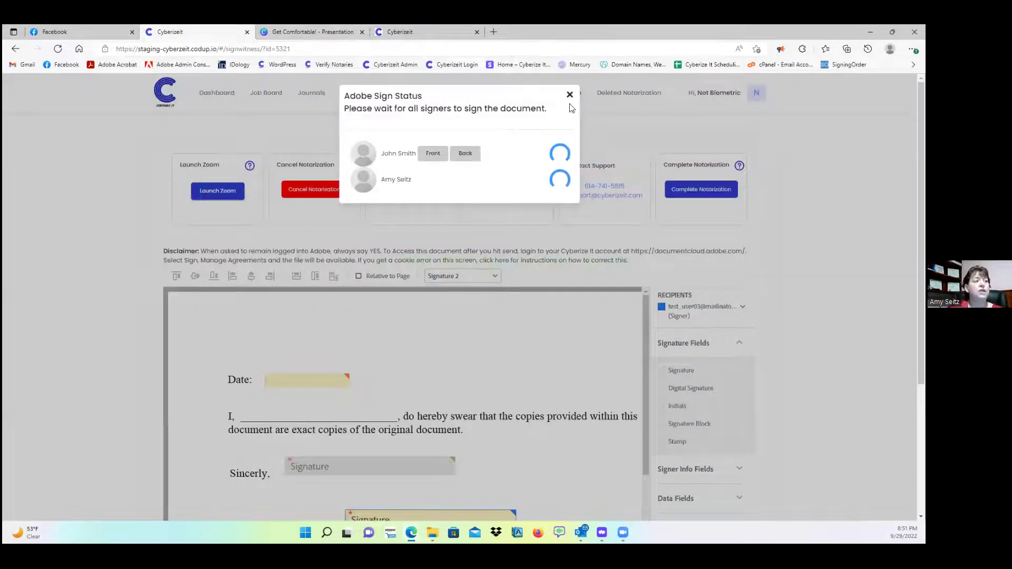
click(568, 96)
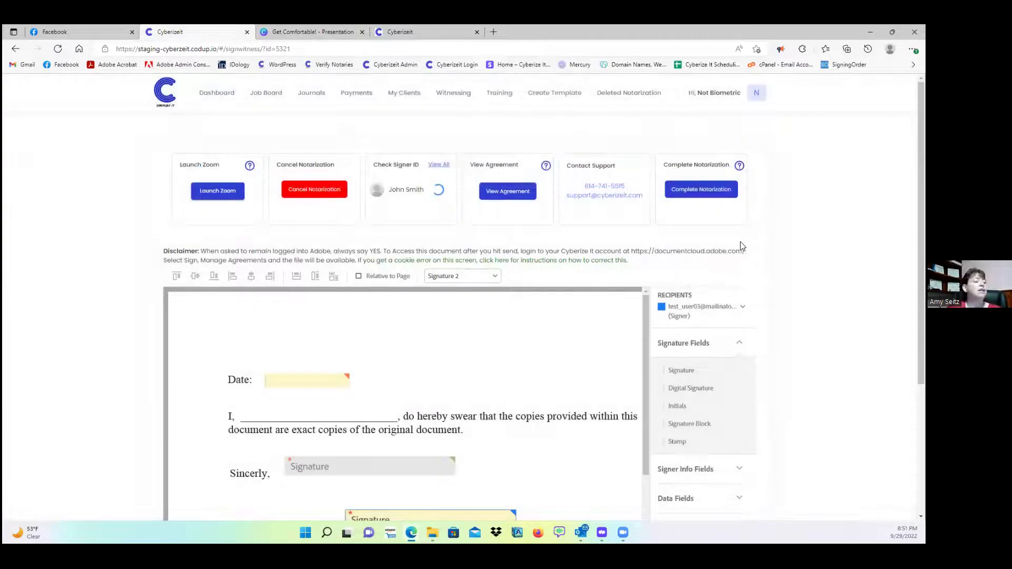
- Scroll down the Attestment of Copies document to review the placed signature fields
scroll(740, 243, down, 2)
scroll(618, 228, down, 4)
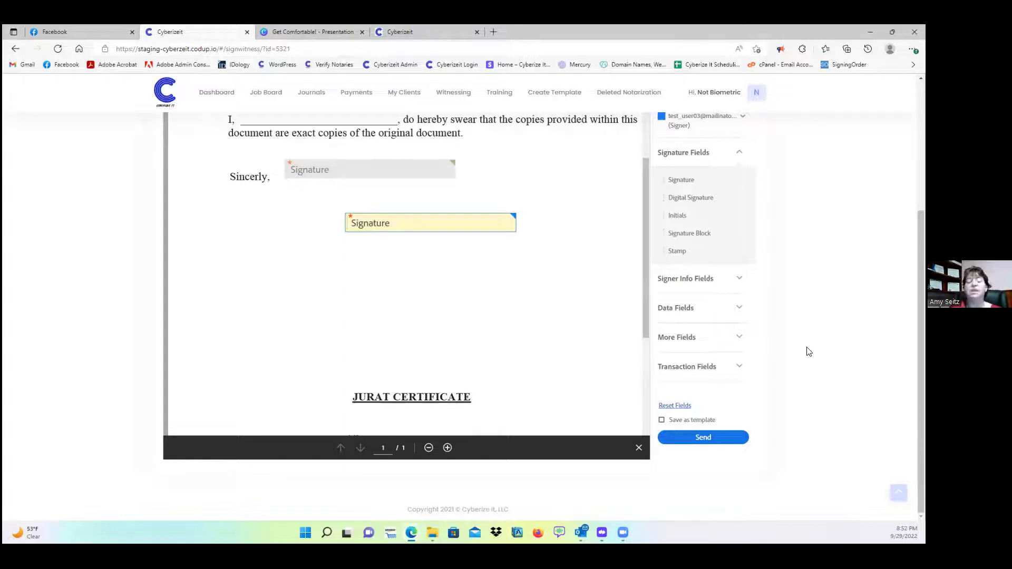
- Send the agreement, confirming despite the missing-signature-fields warning
click(710, 440)
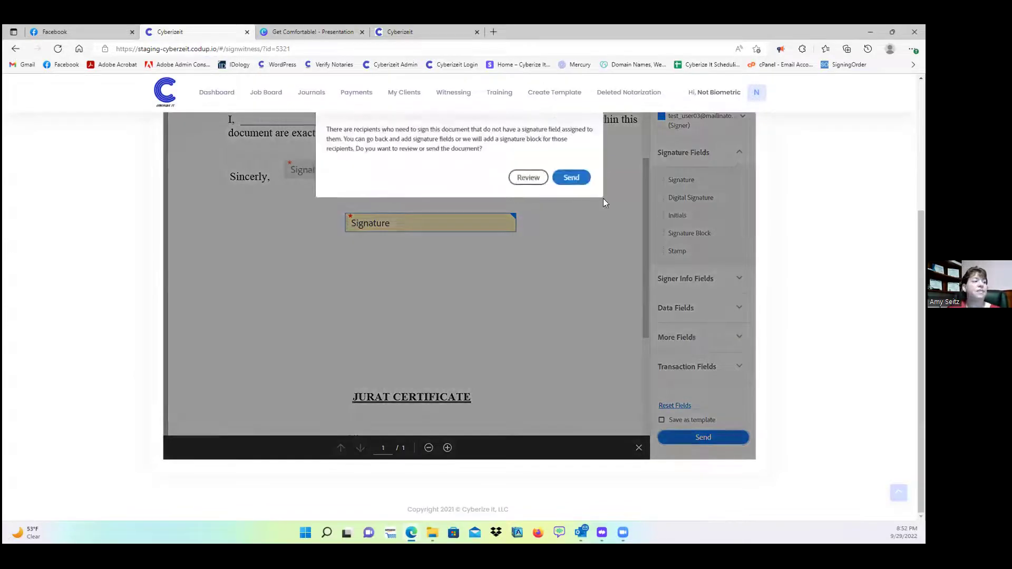
click(572, 177)
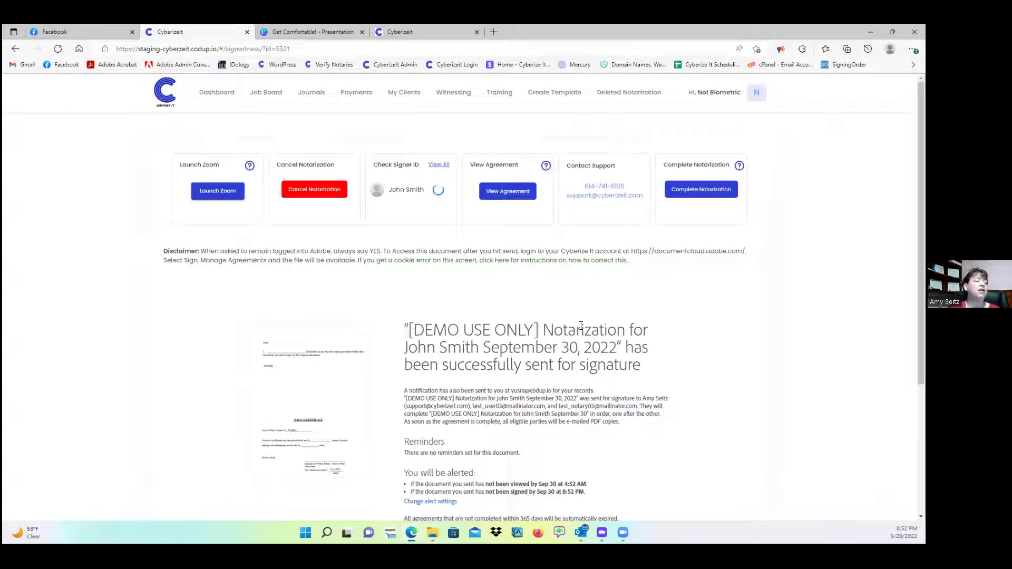
- Open the sent agreement's details and scroll to its Actions and Recipients panel
click(507, 192)
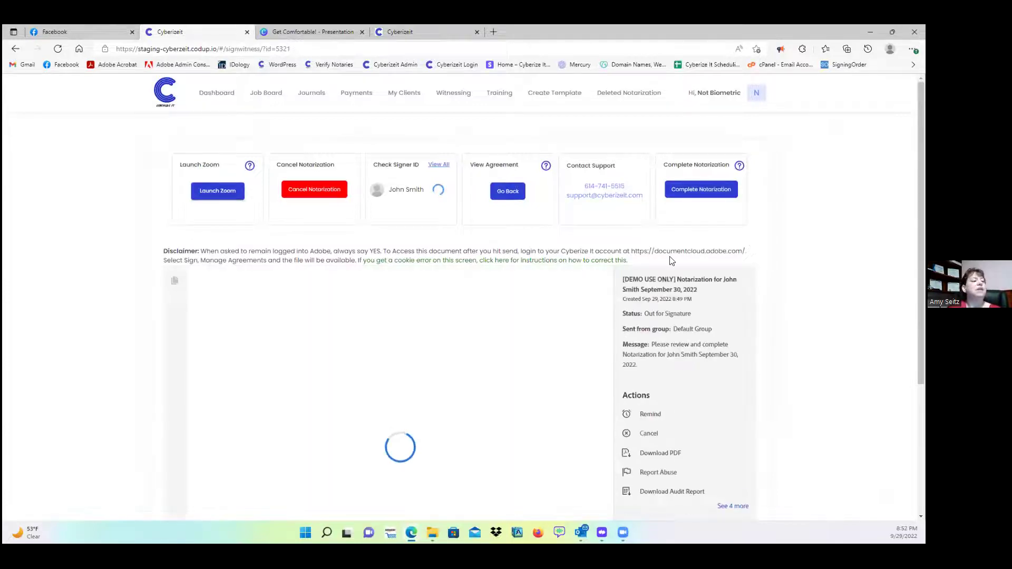
scroll(669, 253, down, 4)
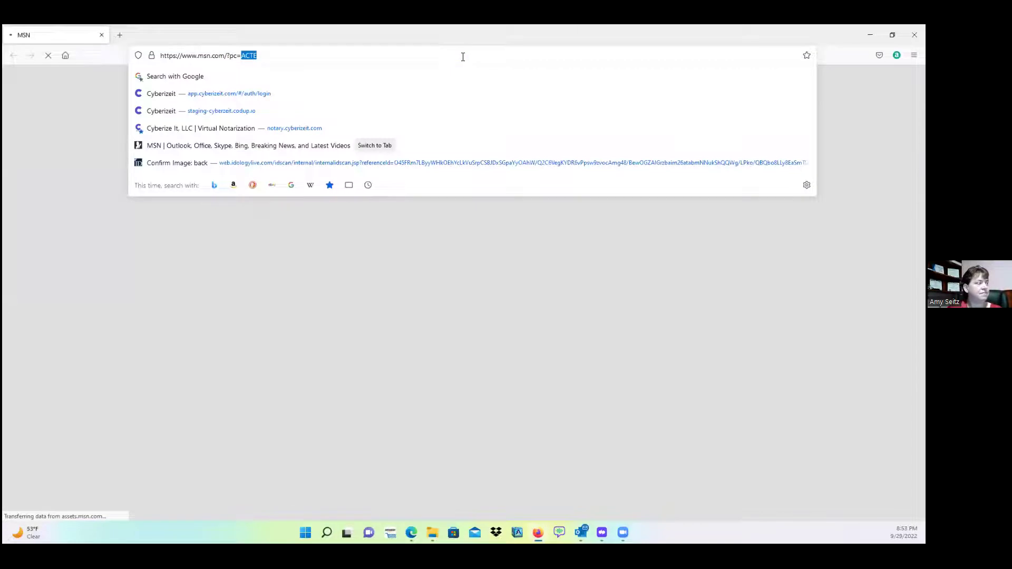
- Replace the Firefox address with the pasted Adobe Sign signing link
key(ctrl+a)
key(ctrl+v)
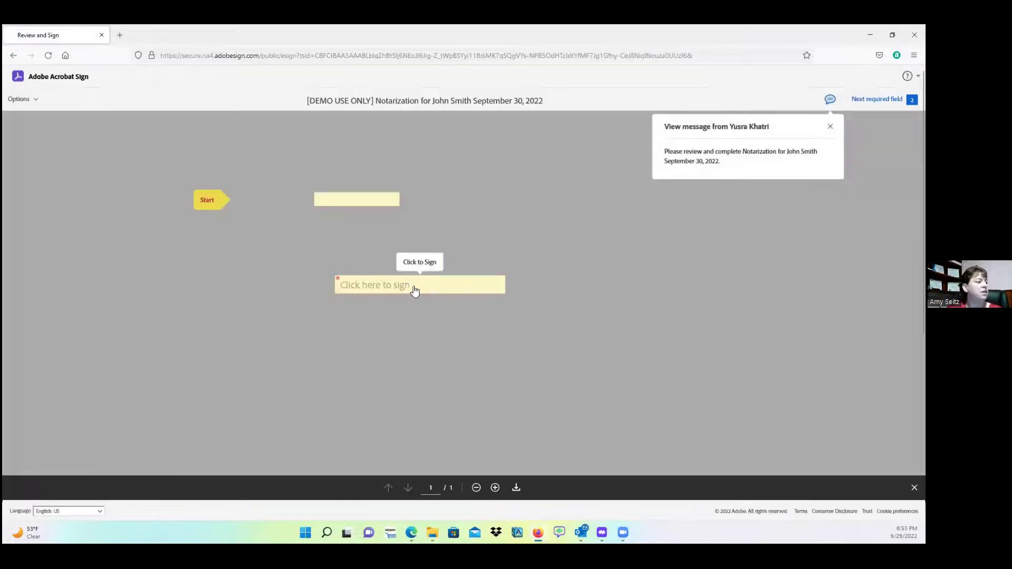
- Sign the field beside Sincerely, then cancel the Jurat digital signature sign-in
click(414, 291)
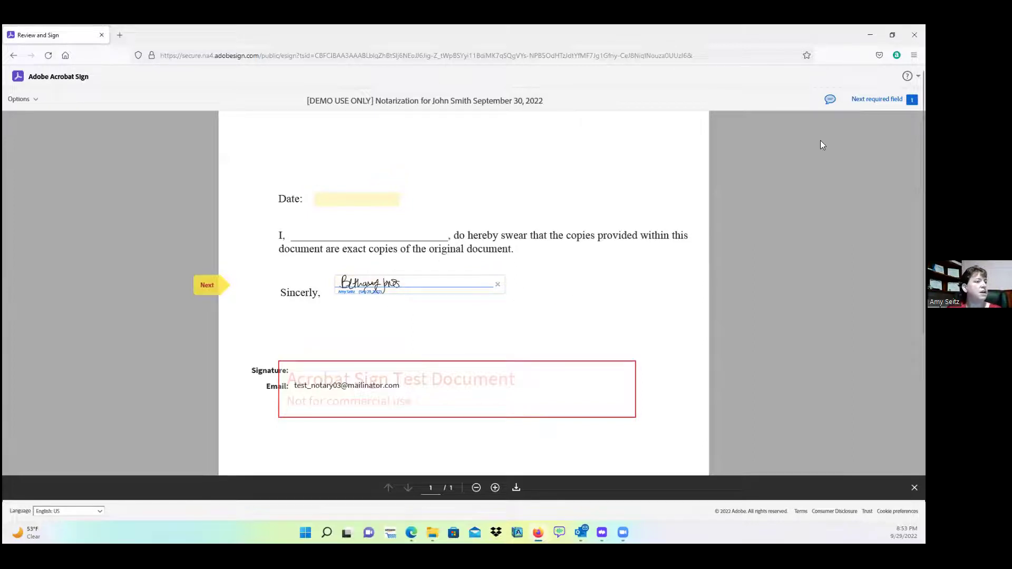
click(877, 99)
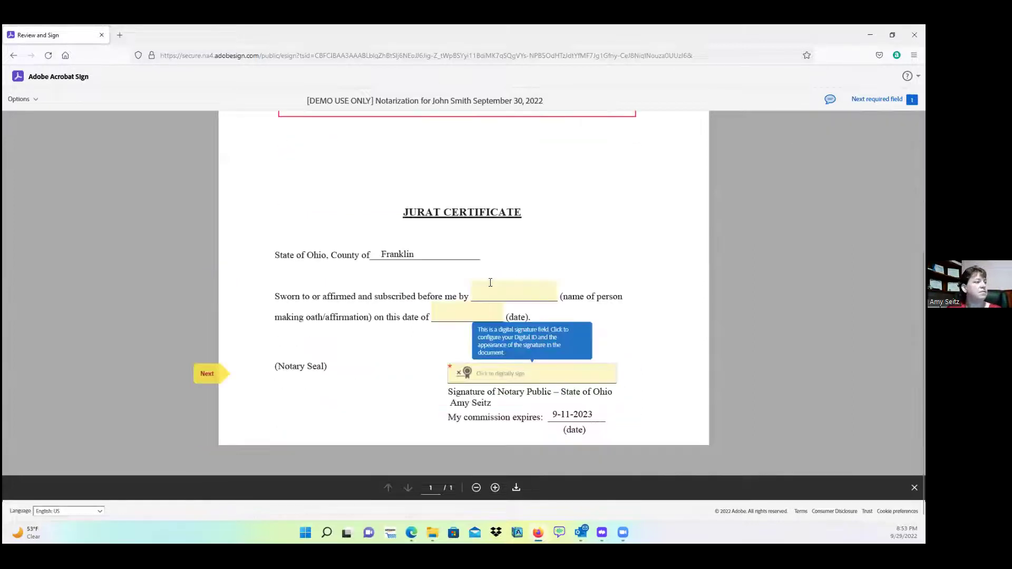
click(513, 374)
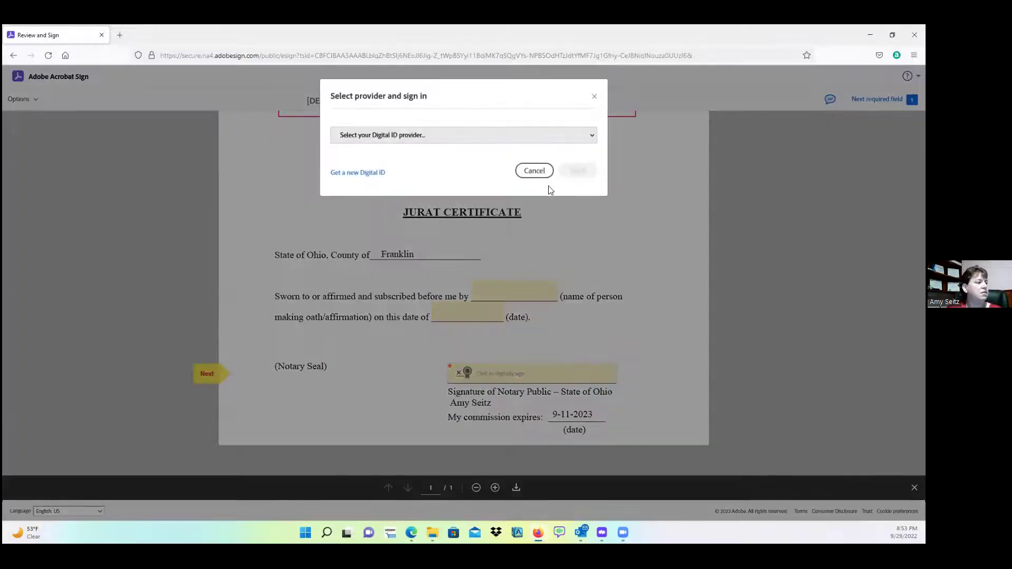
click(534, 171)
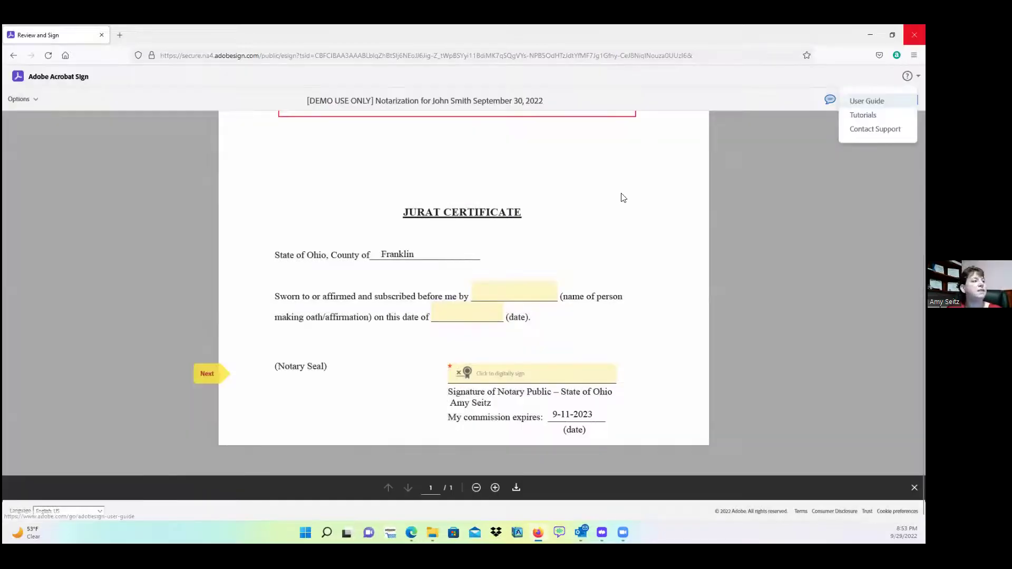
- Return to Cyberize It in Edge and expand the full list of agreement actions
key(alt+Tab)
click(730, 318)
scroll(684, 337, up, 2)
scroll(691, 316, up, 4)
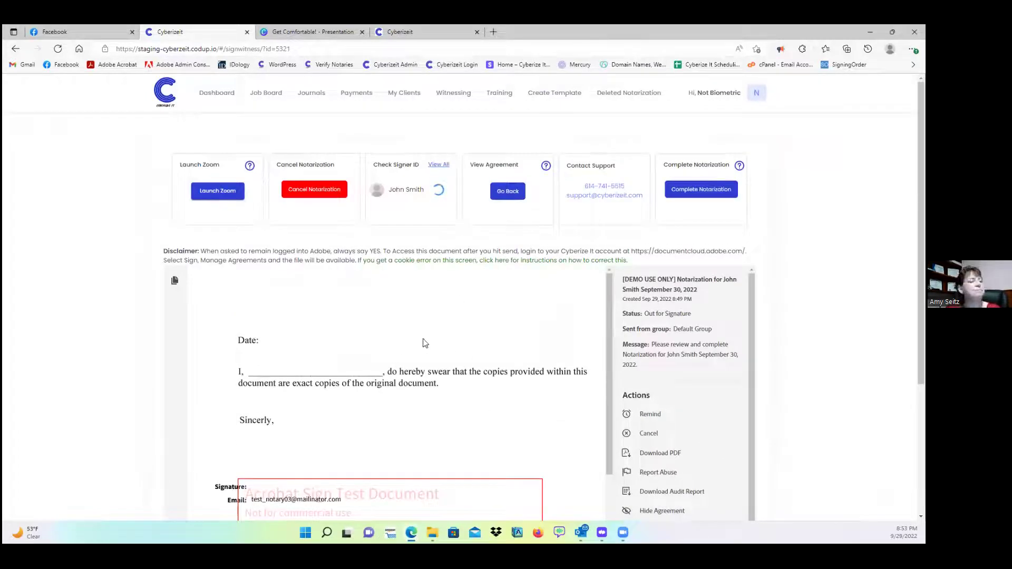
- Reload the agreement via Go Back and open the Complete Notarization form
click(504, 191)
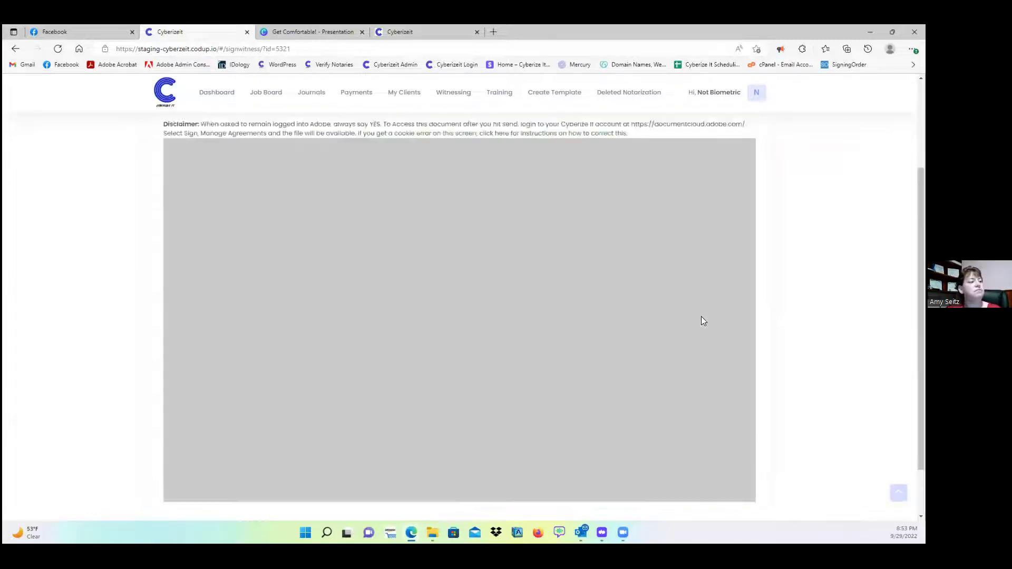
scroll(709, 340, down, 5)
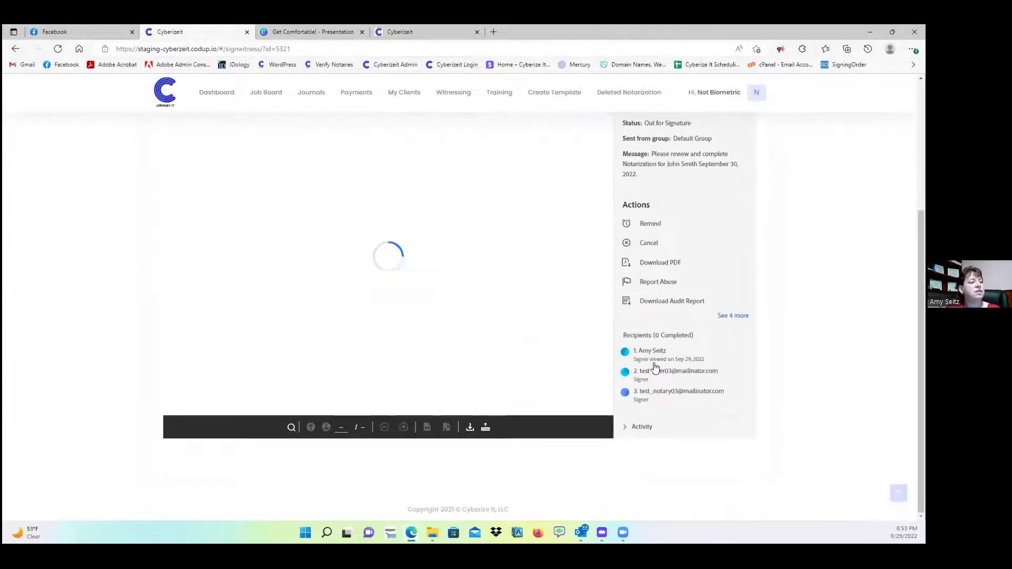
mouse_move(654, 366)
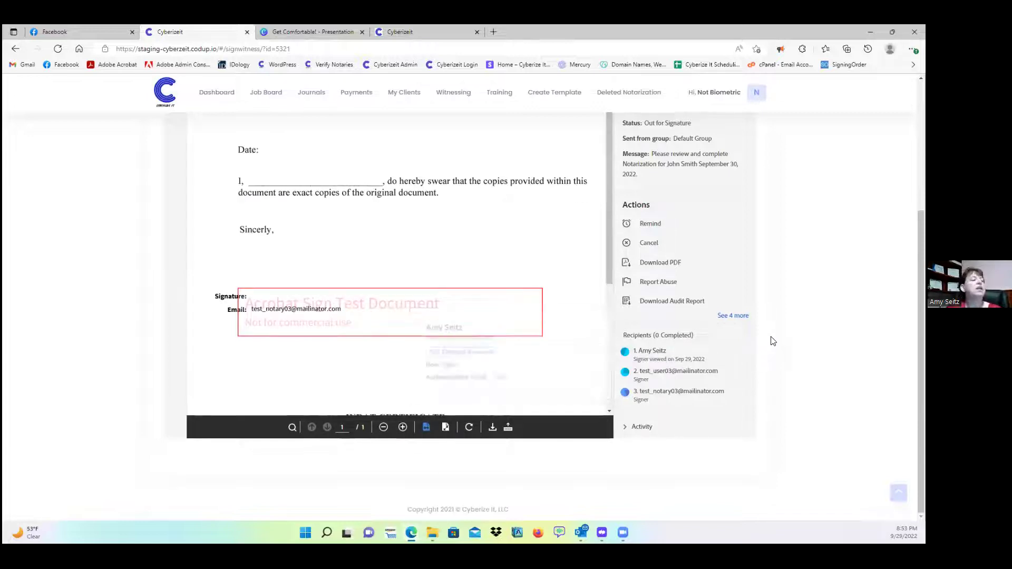
scroll(770, 337, up, 4)
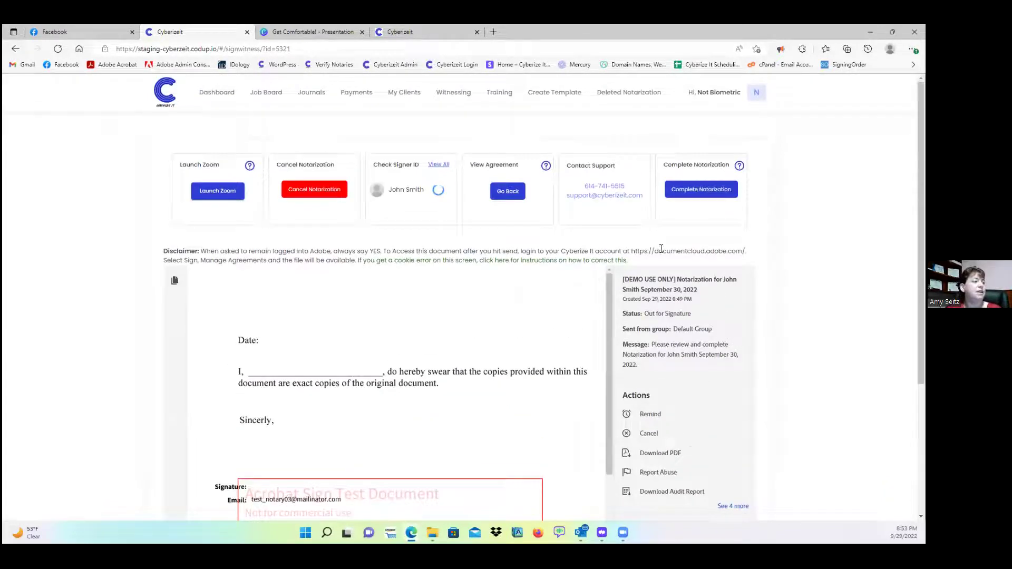
click(701, 190)
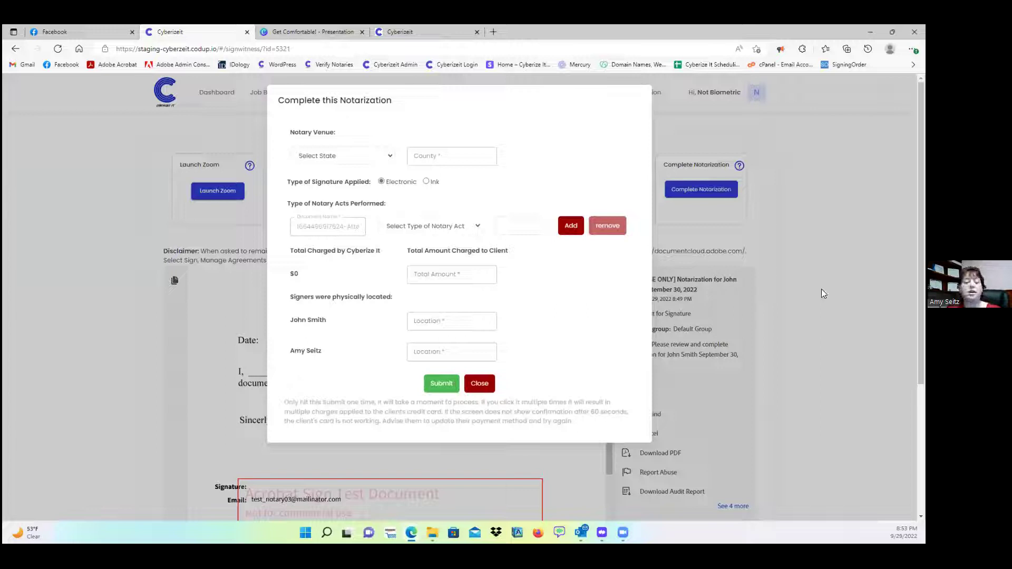
- Set the notarization venue state to Ohio
click(359, 156)
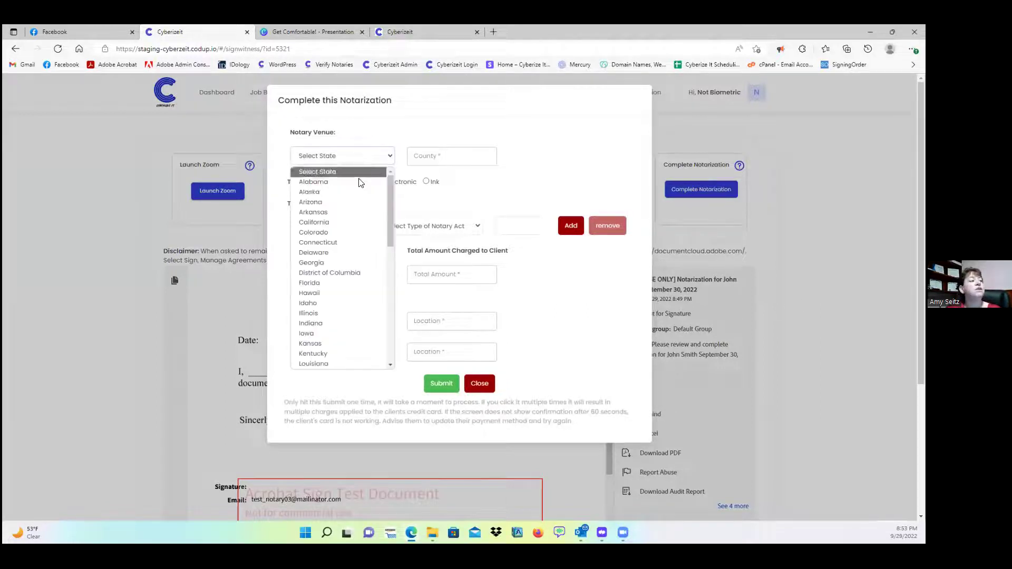
scroll(334, 245, down, 3)
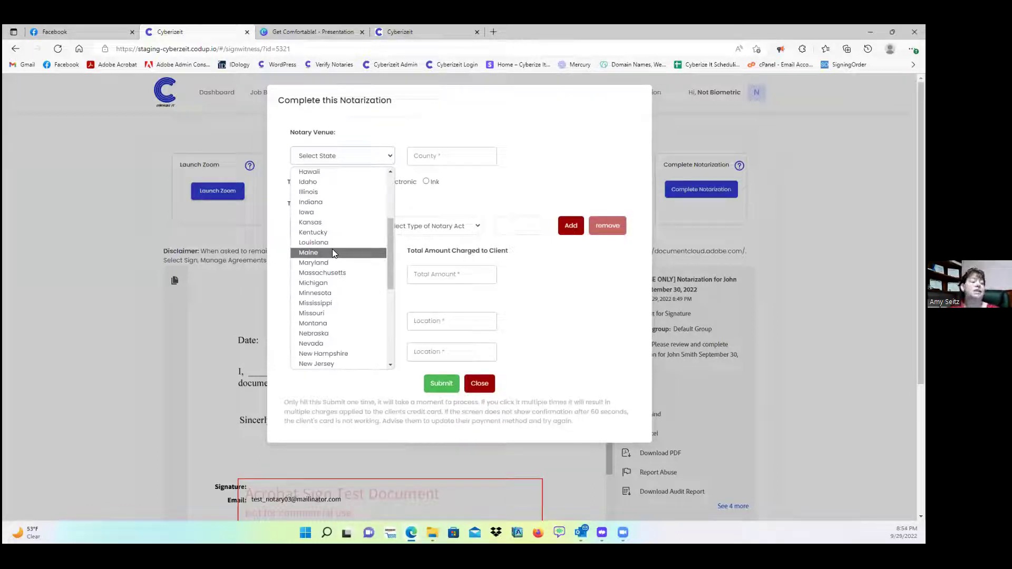
scroll(332, 251, down, 2)
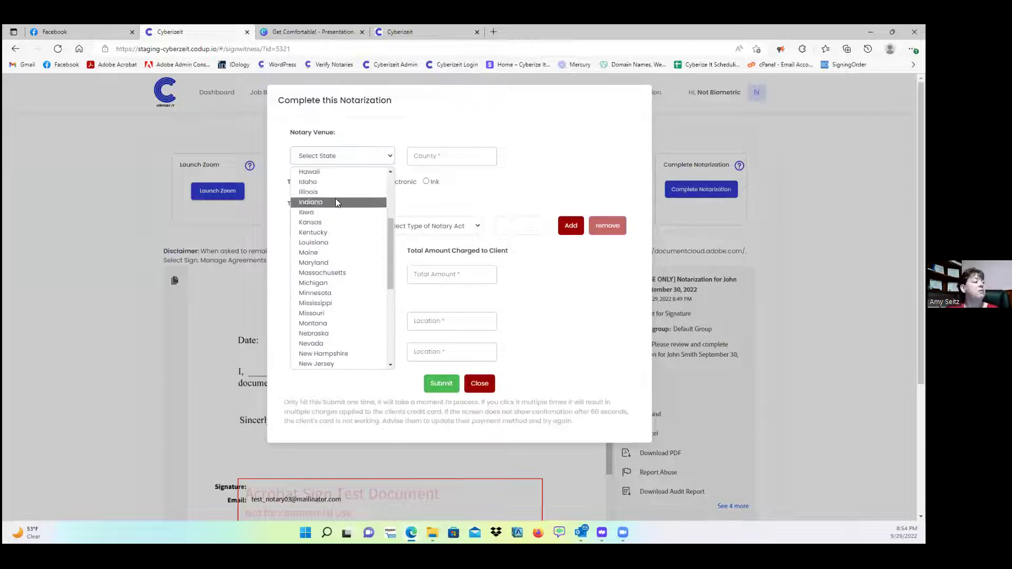
scroll(333, 286, down, 3)
click(313, 291)
- Enter Franklin as the county and keep the signature type Electronic after trying Ink
click(437, 158)
text(Franklin)
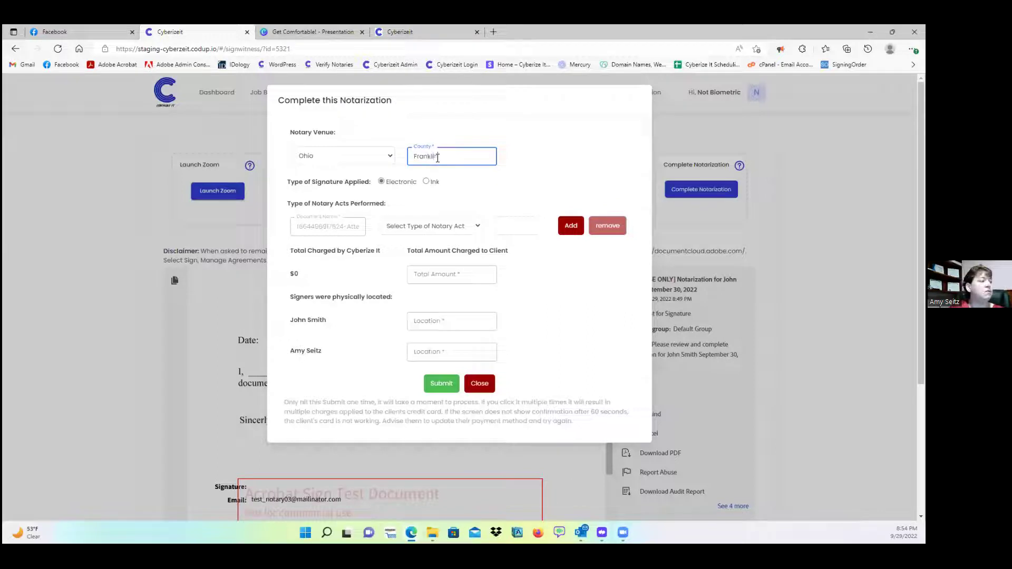
click(383, 182)
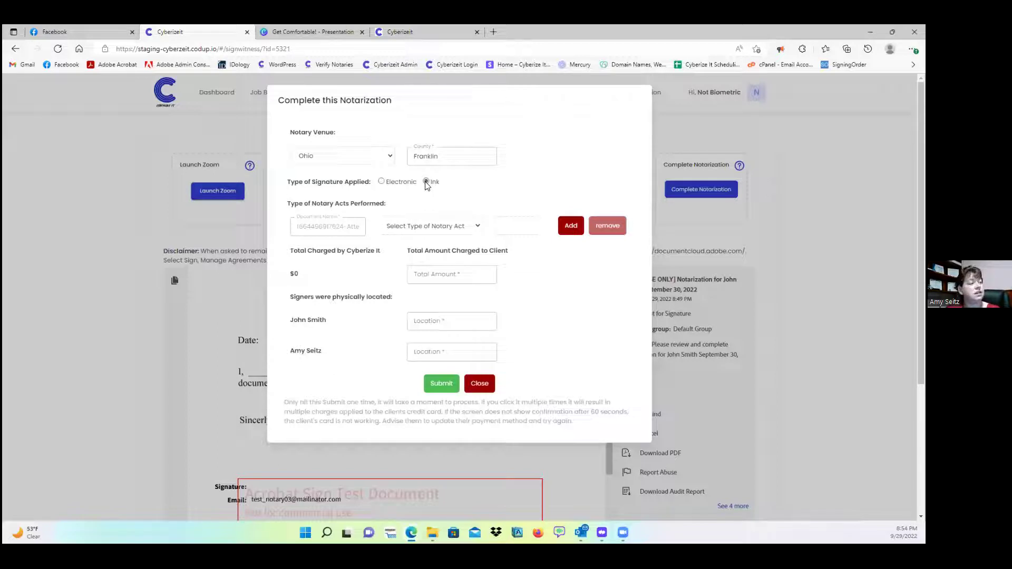
click(381, 182)
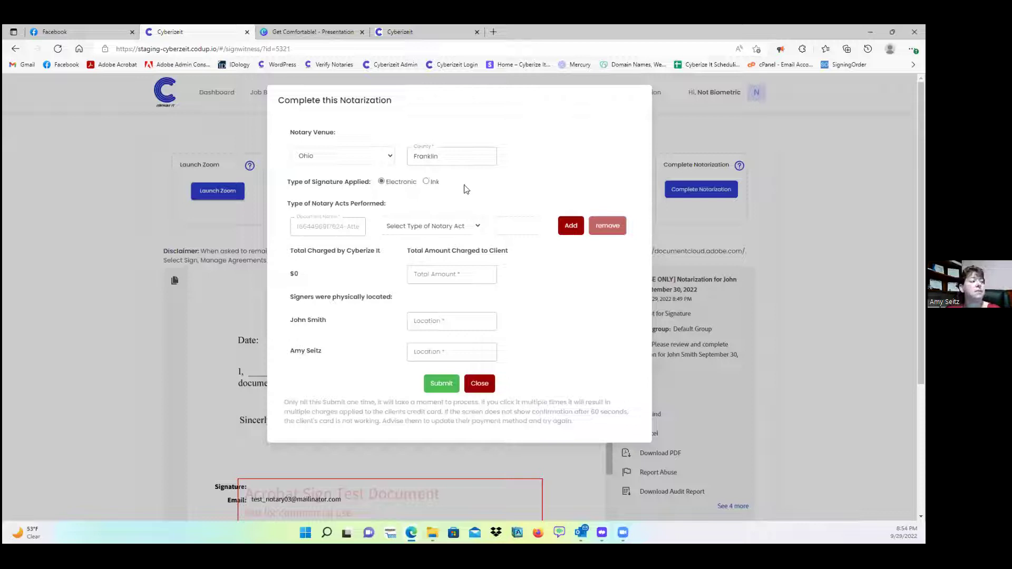
click(456, 225)
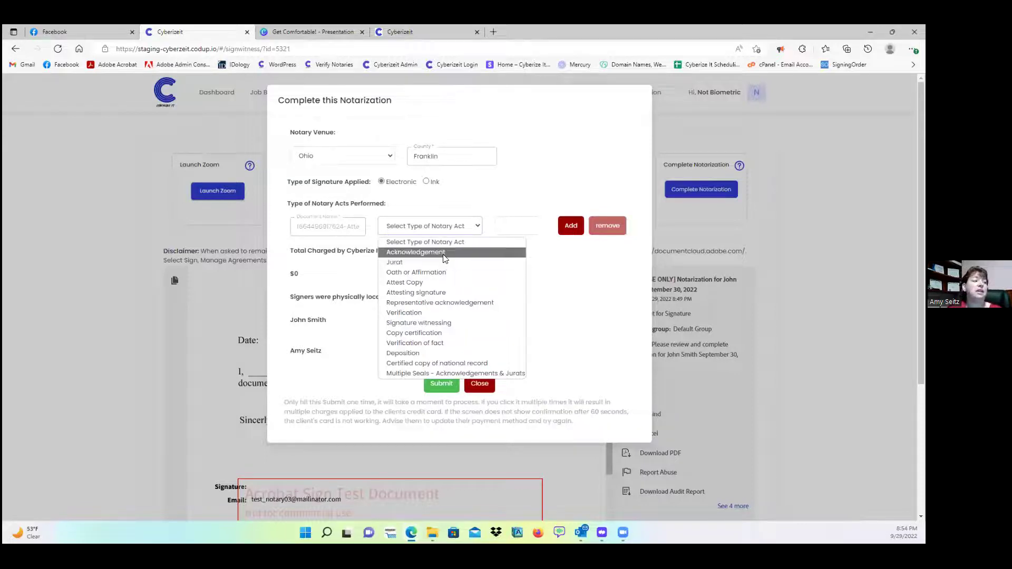
- Make the first act Acknowledgement, add a second act row, and copy the document name into it
click(444, 253)
click(514, 223)
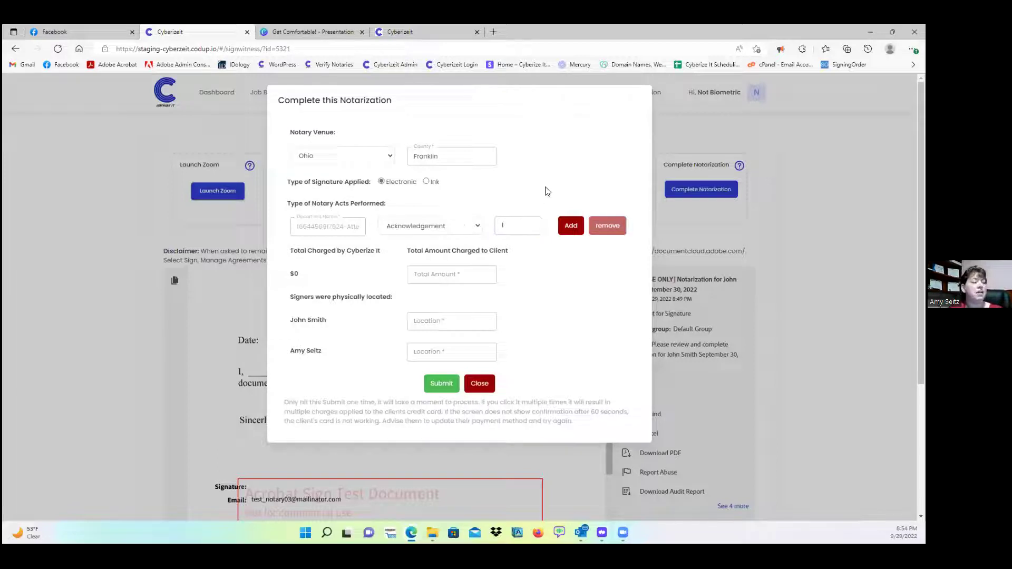
click(571, 226)
triple_click(320, 226)
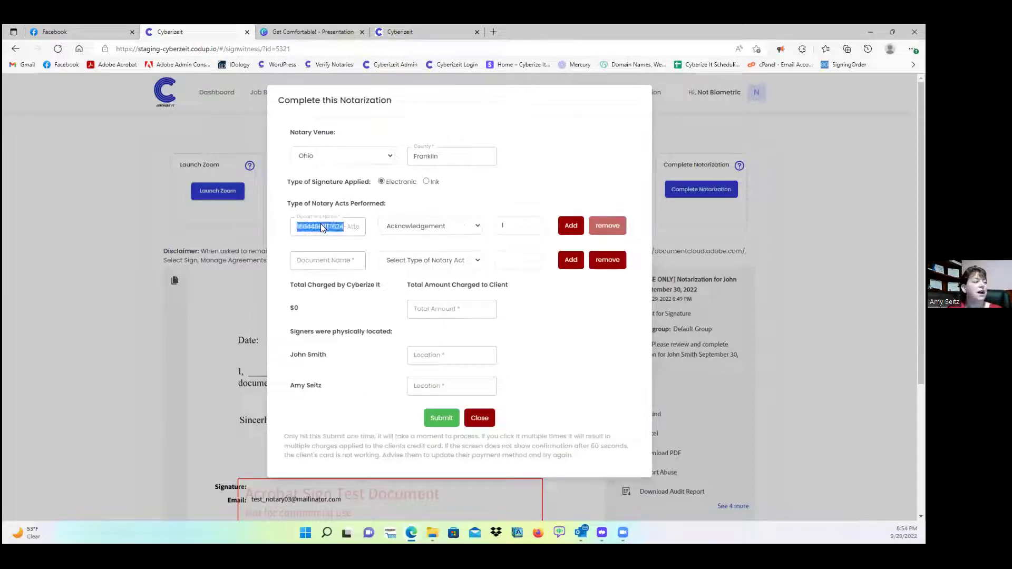
key(ctrl+c)
click(327, 260)
key(ctrl+v)
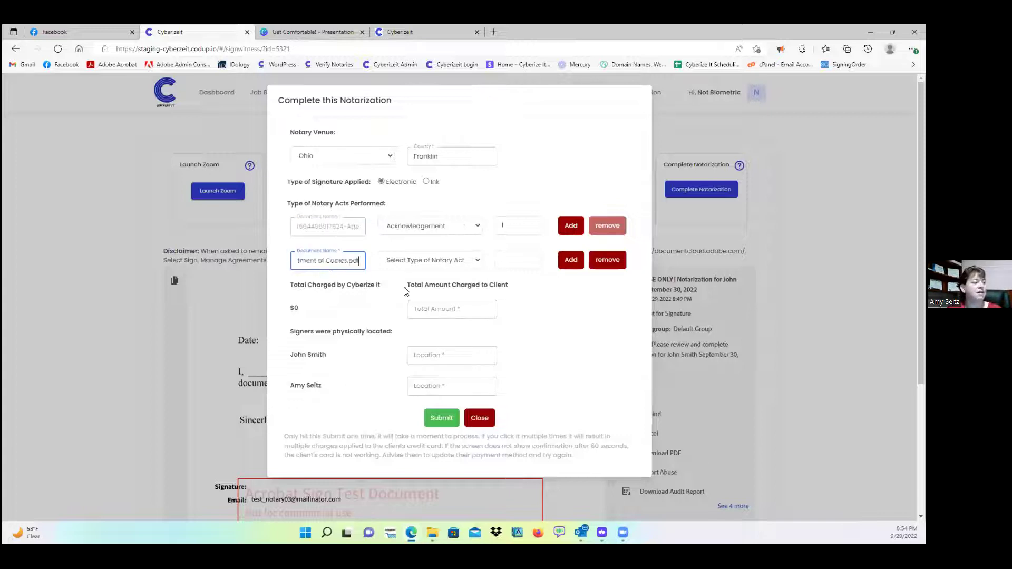
- Set the second act to Jurat with quantity 1
click(411, 265)
click(417, 301)
click(510, 259)
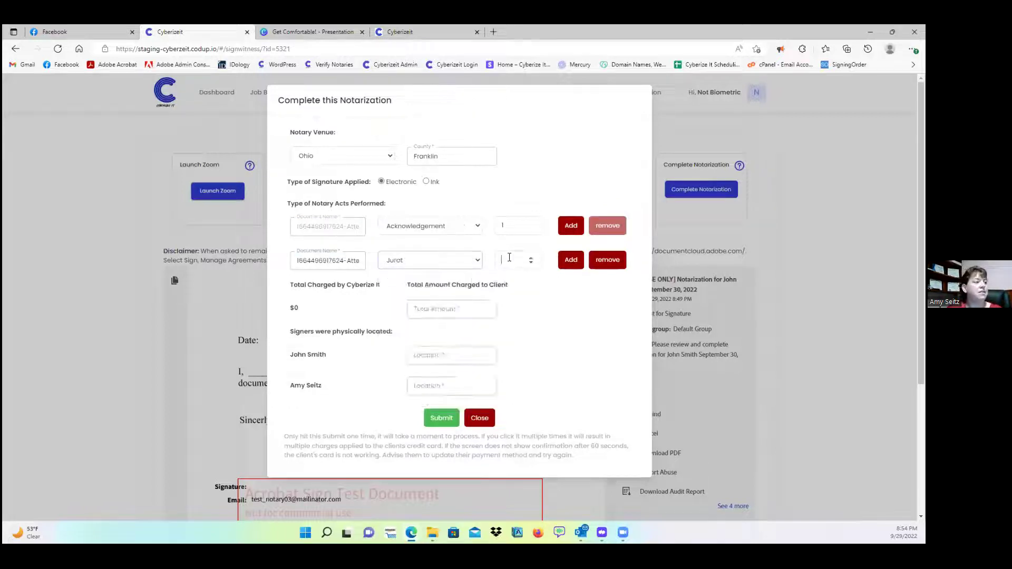
text(1)
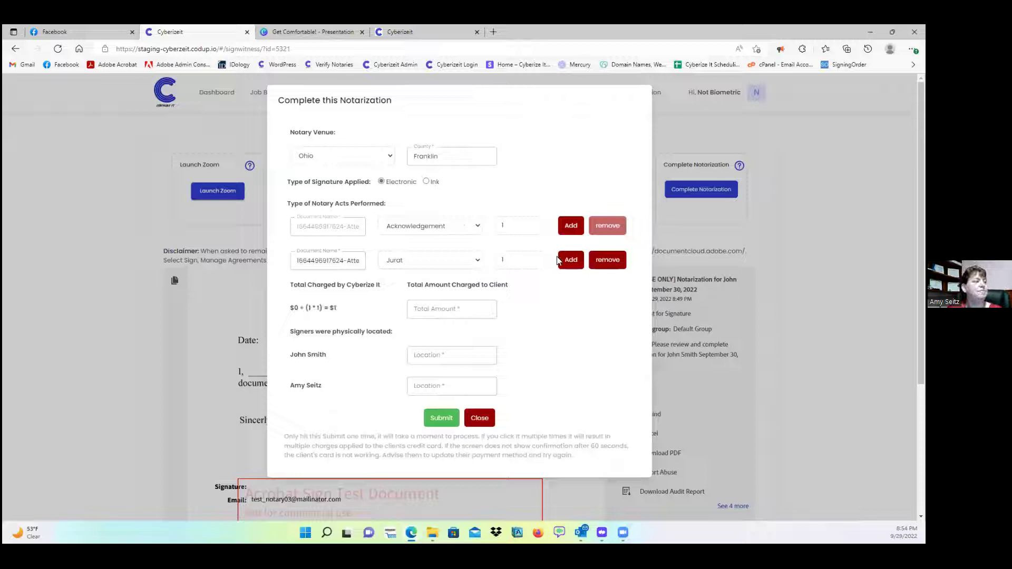
- Add a third act row with the same document name, Signature witnessing, quantity 1
click(567, 261)
click(326, 294)
key(ctrl+v)
click(414, 295)
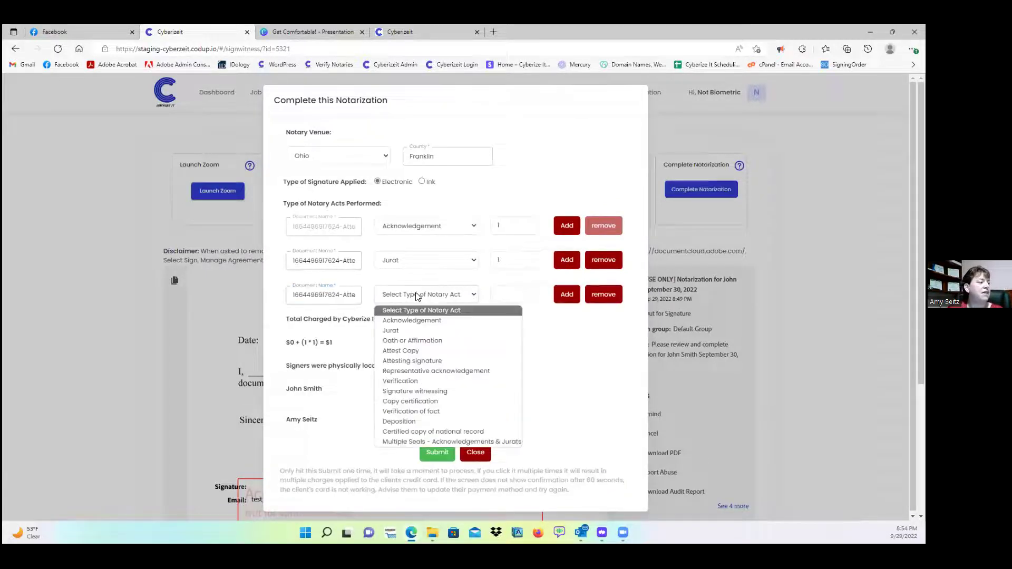
click(436, 390)
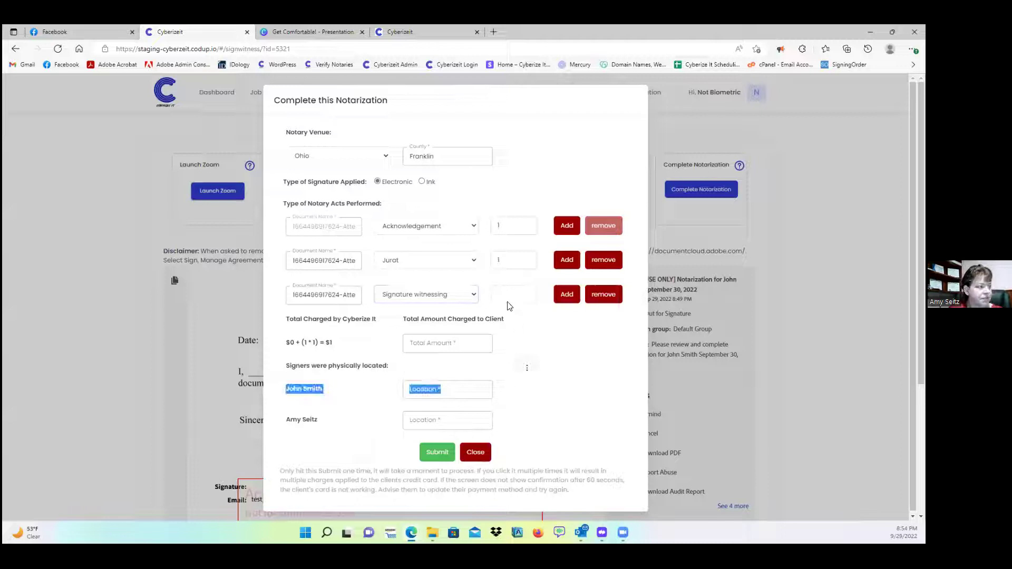
click(508, 296)
text(1)
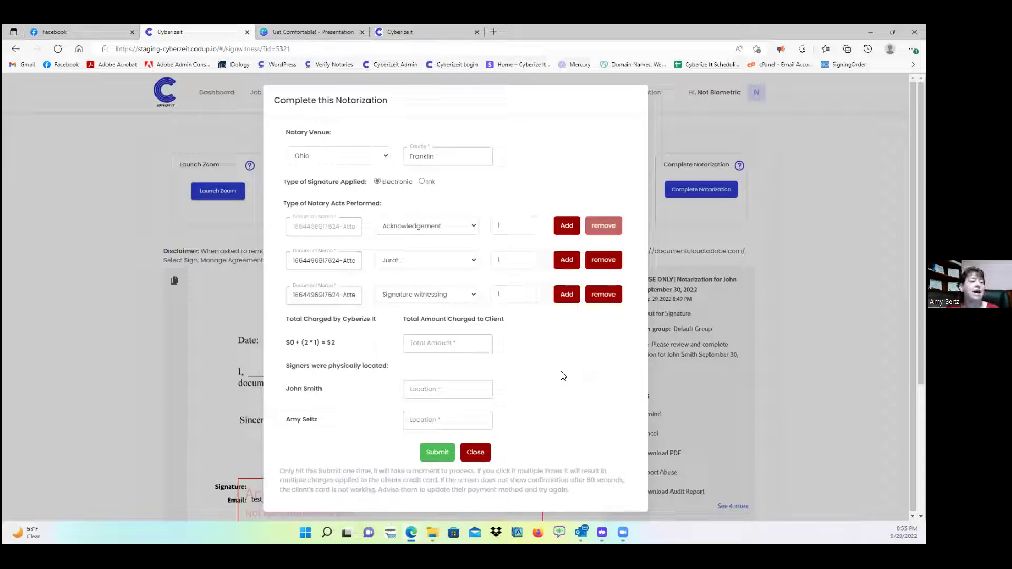
- Highlight the Total Charged formula and its $2 result for review
drag(340, 343, 280, 347)
drag(341, 345, 287, 349)
click(287, 348)
double_click(331, 343)
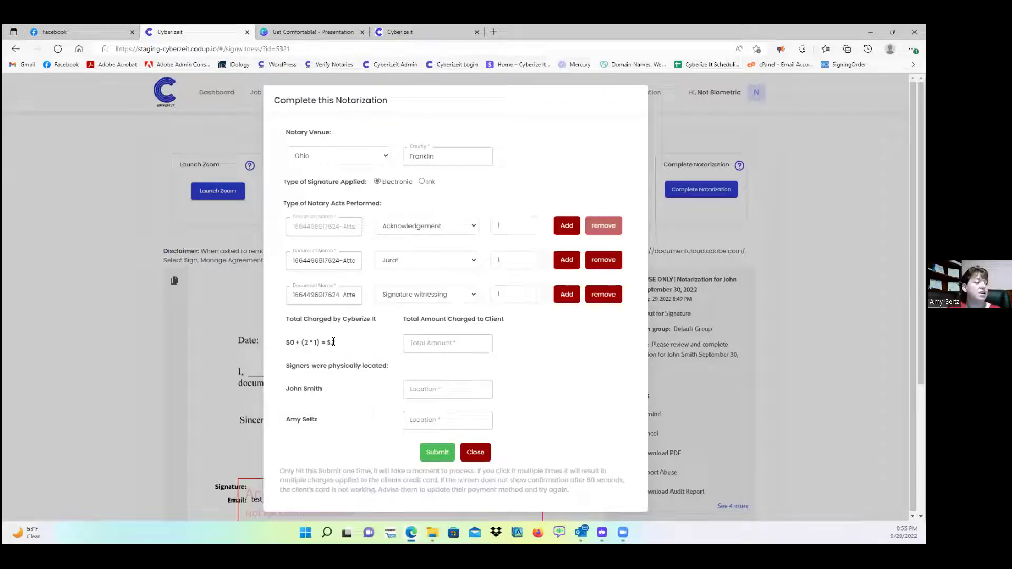
click(361, 347)
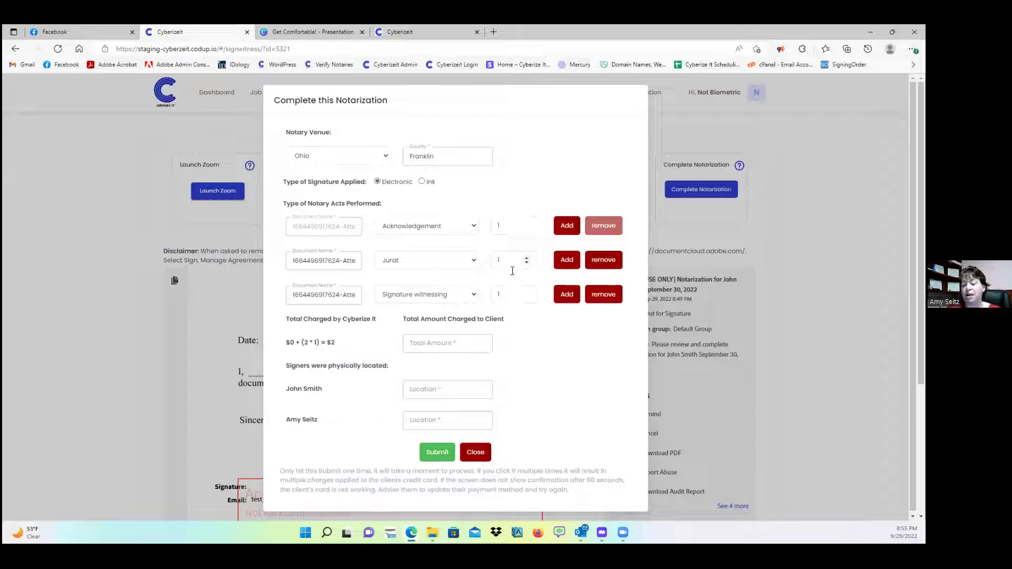
click(414, 343)
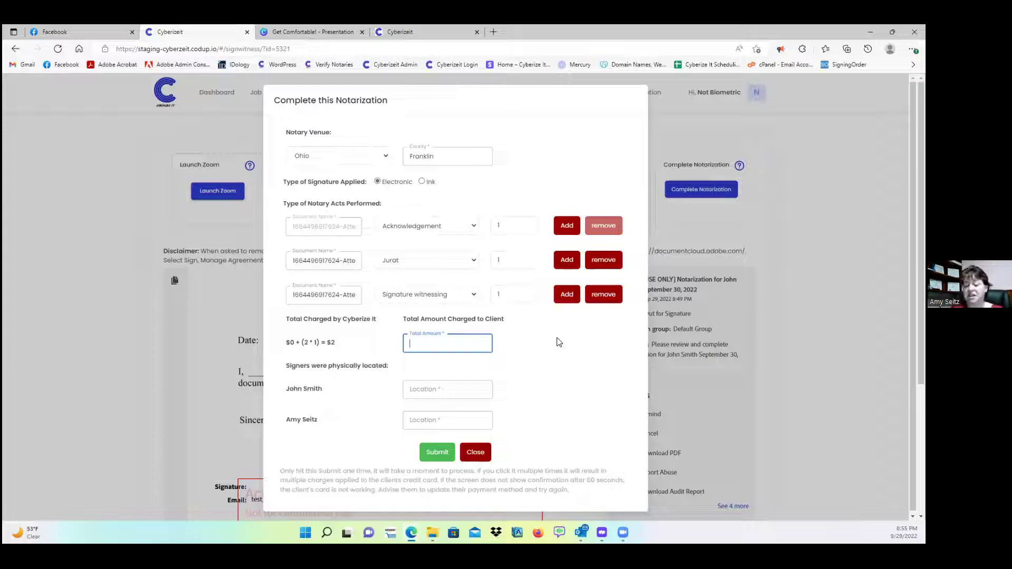
- Change the Total Amount Charged to Client from 100.00 to 25, removing stray characters
text(100.00)
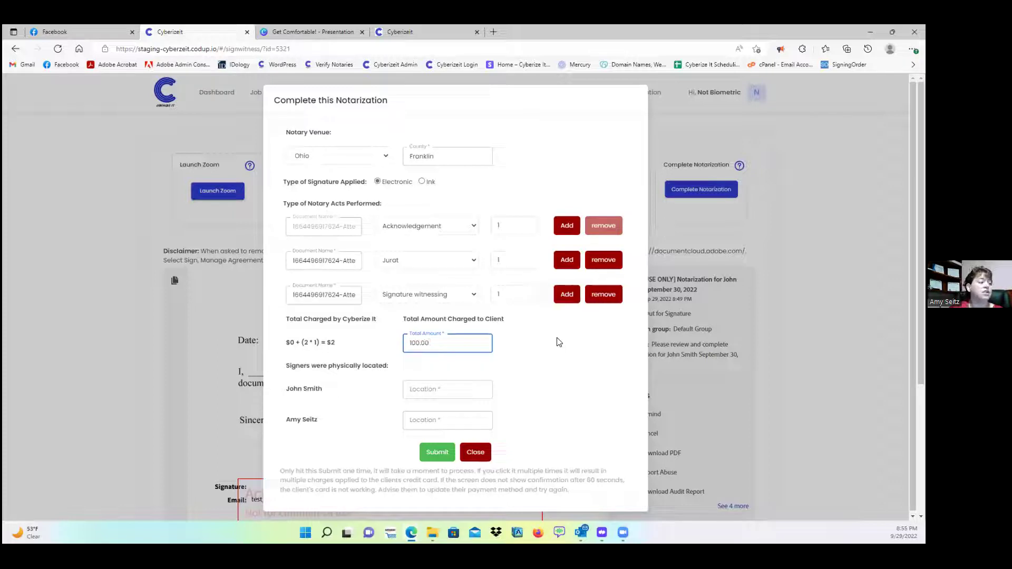
click(559, 342)
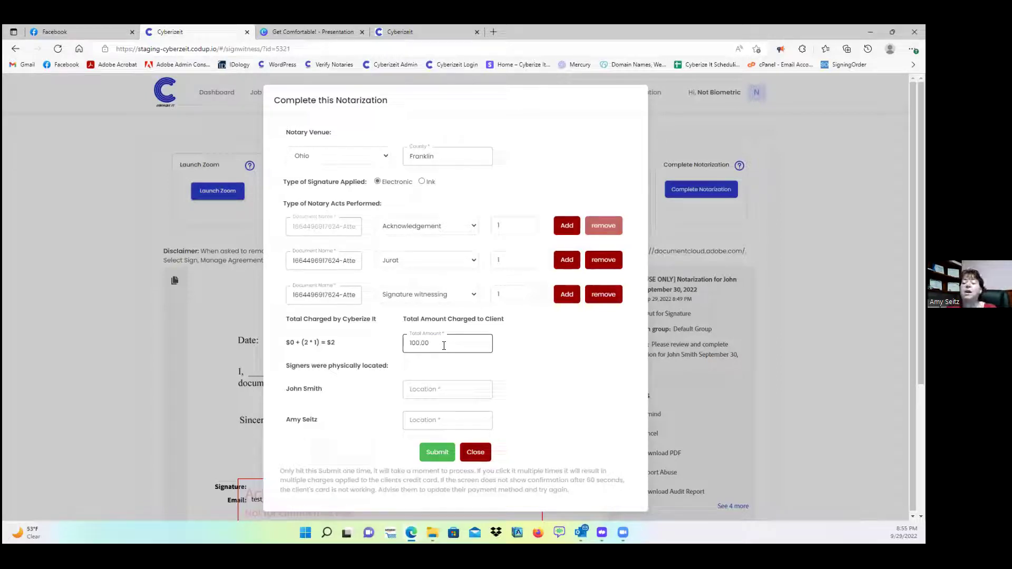
click(443, 346)
double_click(437, 346)
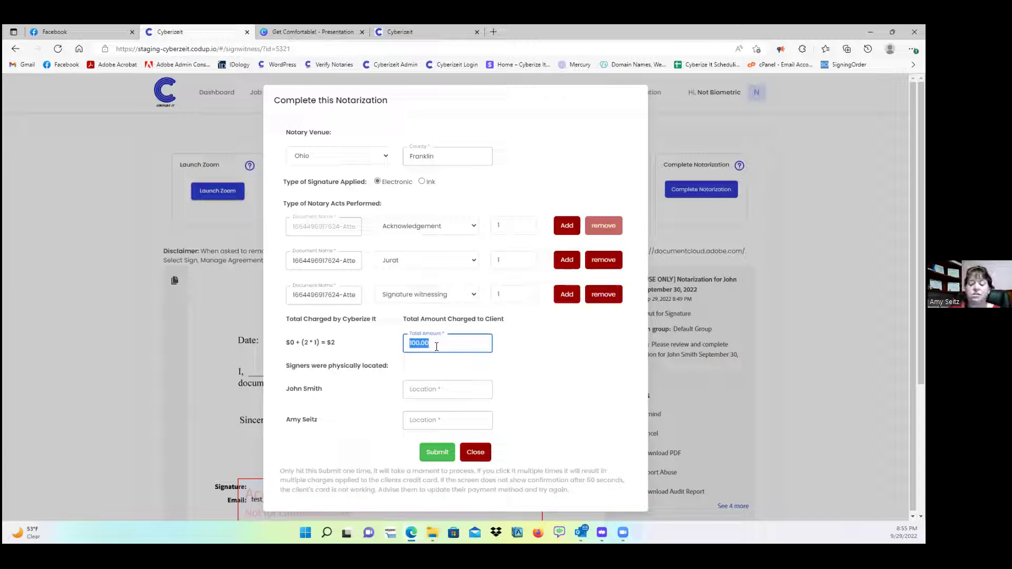
text(25)
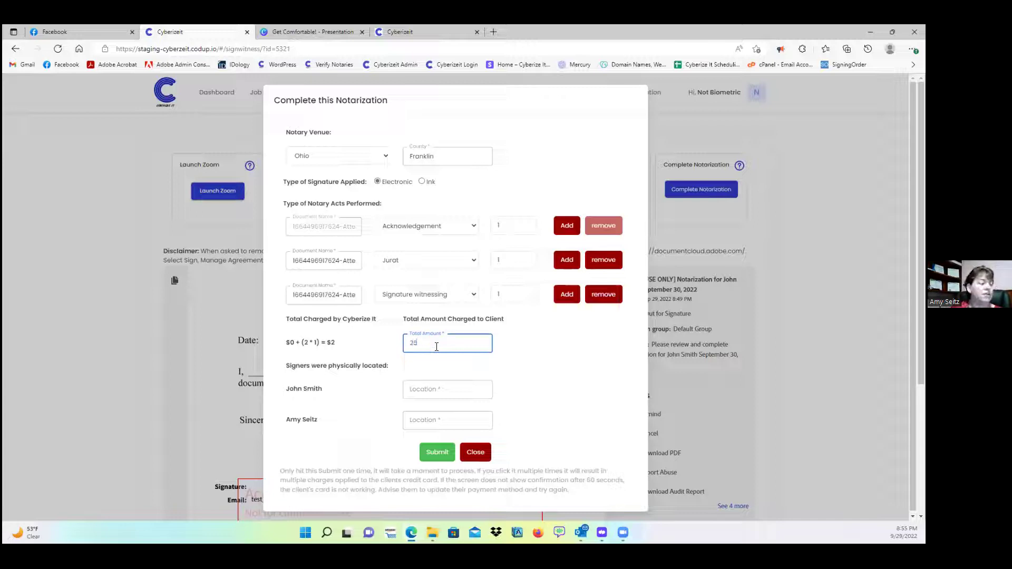
text(  100)
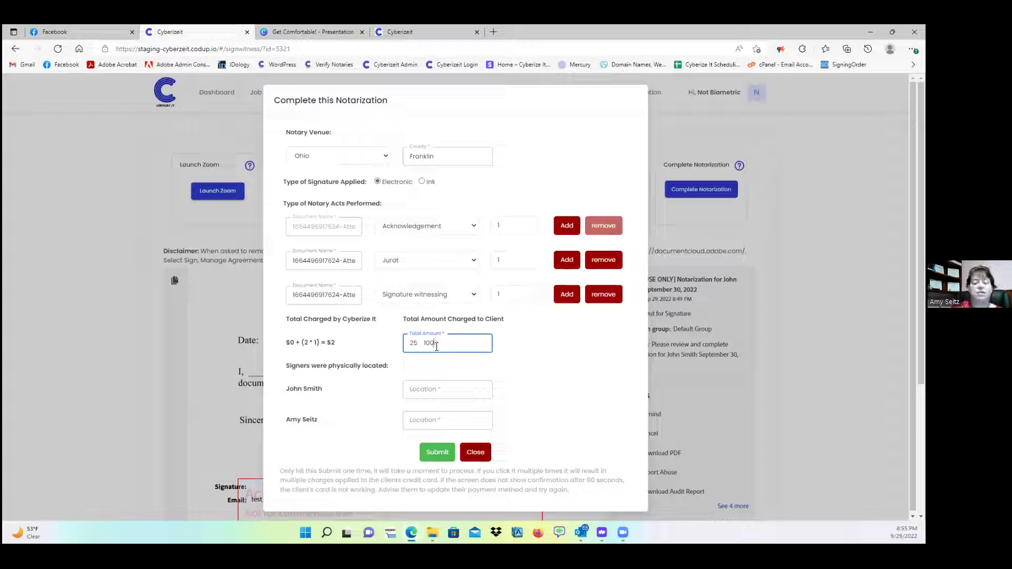
click(577, 340)
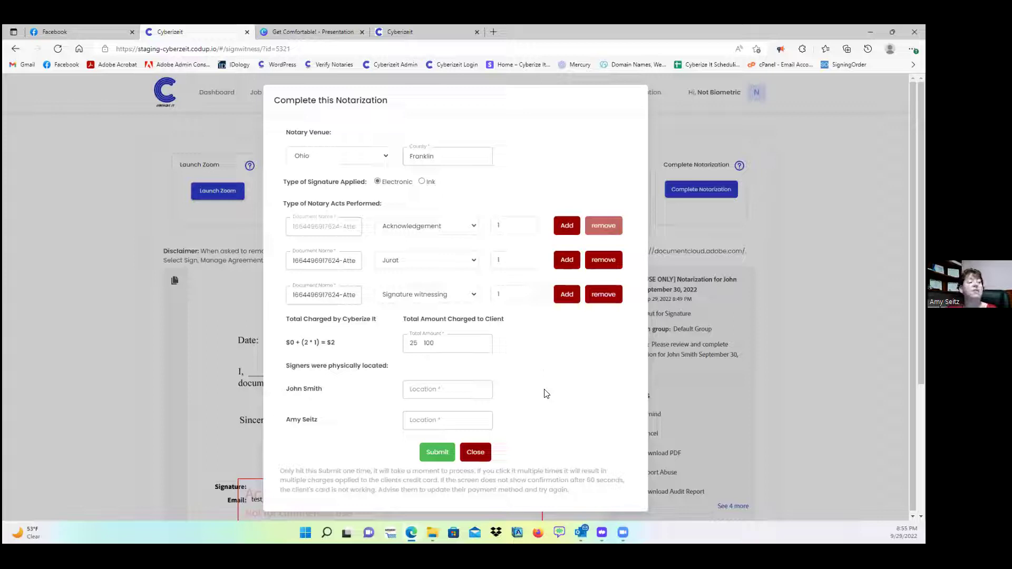
click(435, 343)
drag(435, 343, 416, 346)
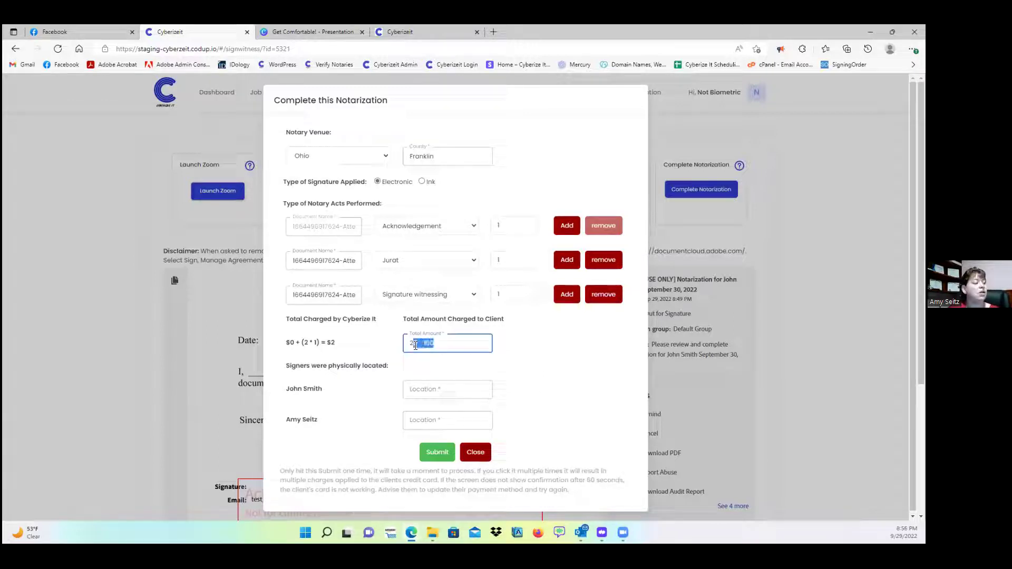
text(5)
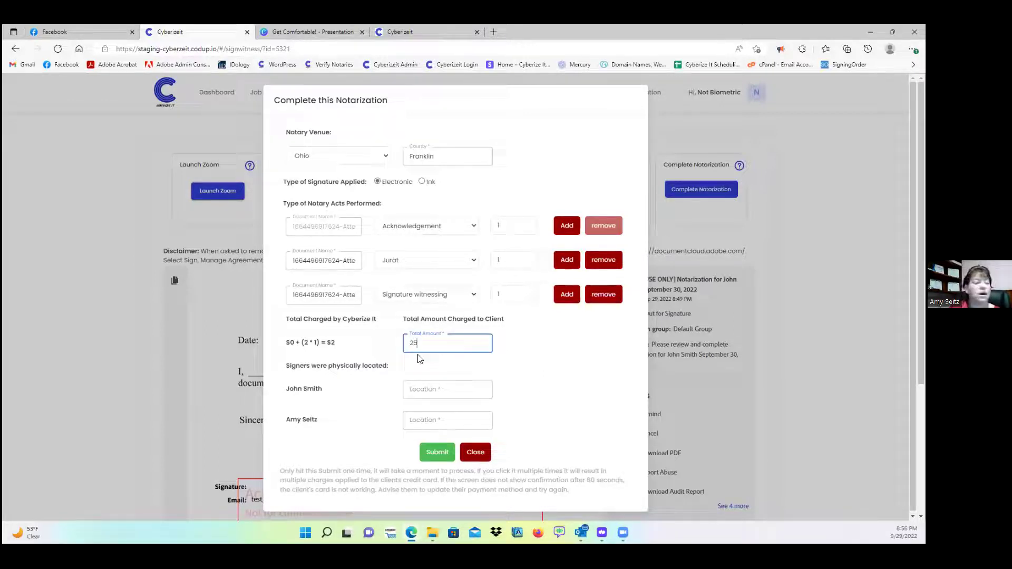
click(559, 376)
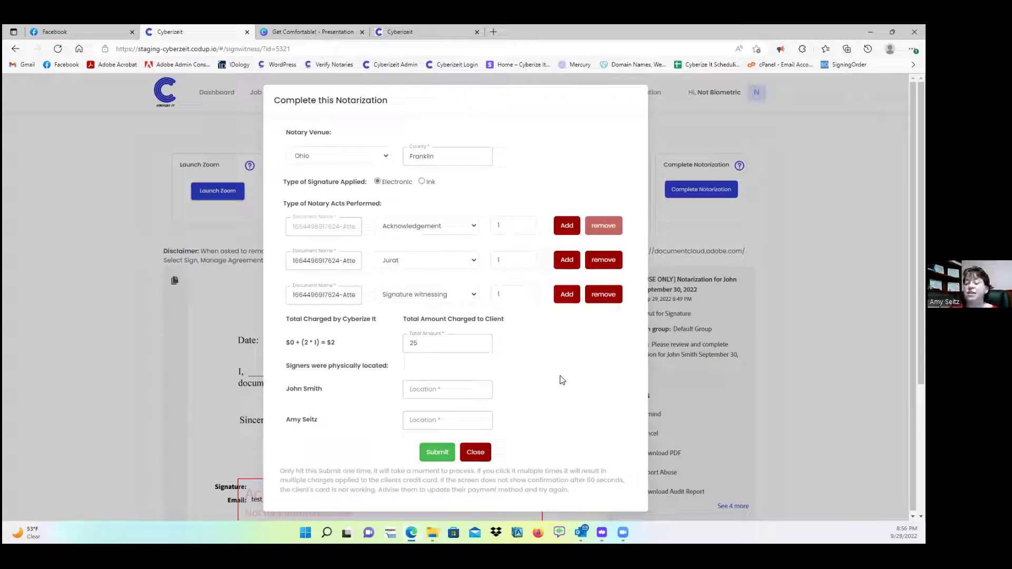
- Enter Columbus Ohio as the first signer's location and Chino as the second's
click(469, 390)
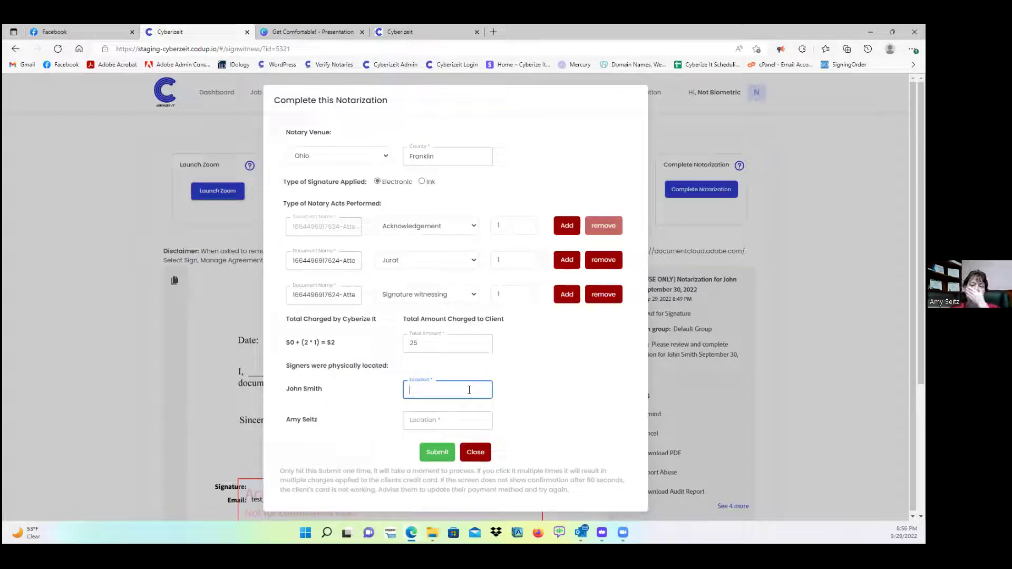
text(Col)
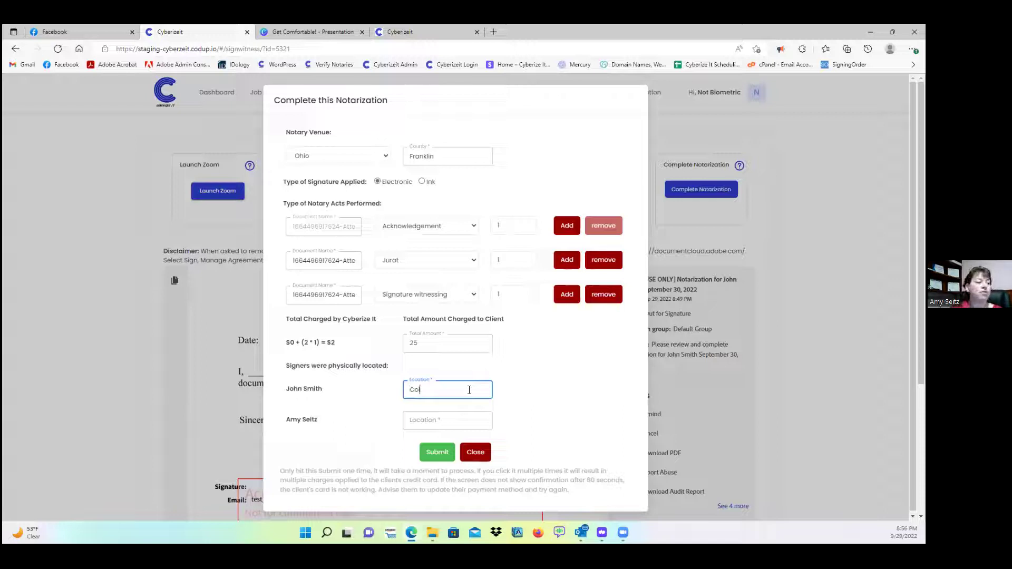
text(umbus Ohio)
key(Return)
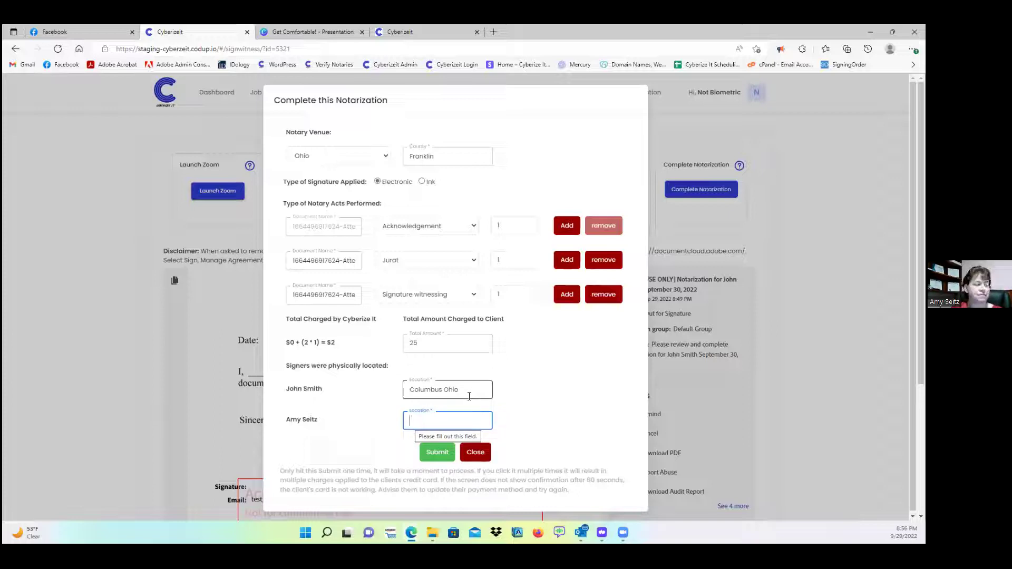
text(Chino)
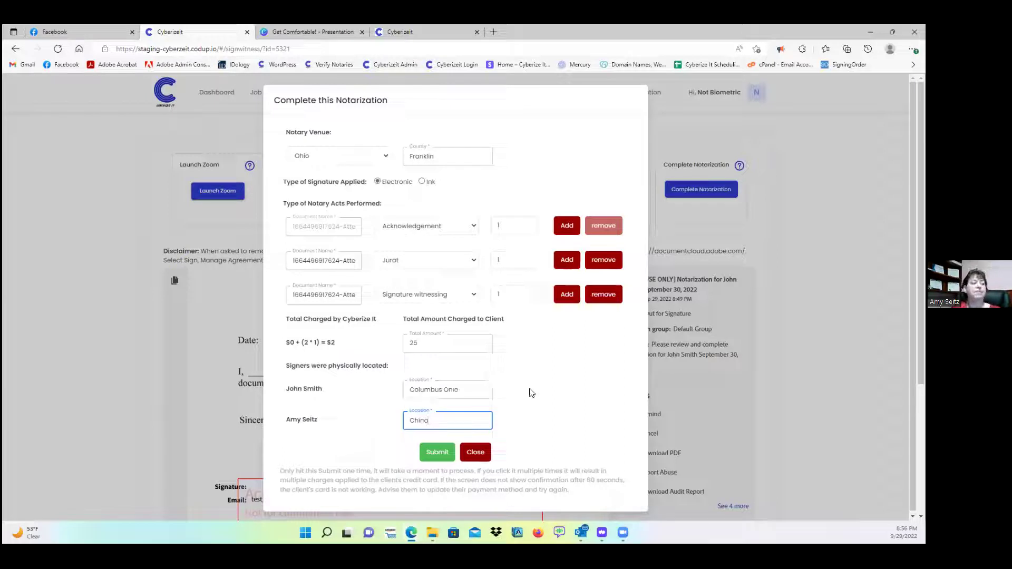
click(531, 392)
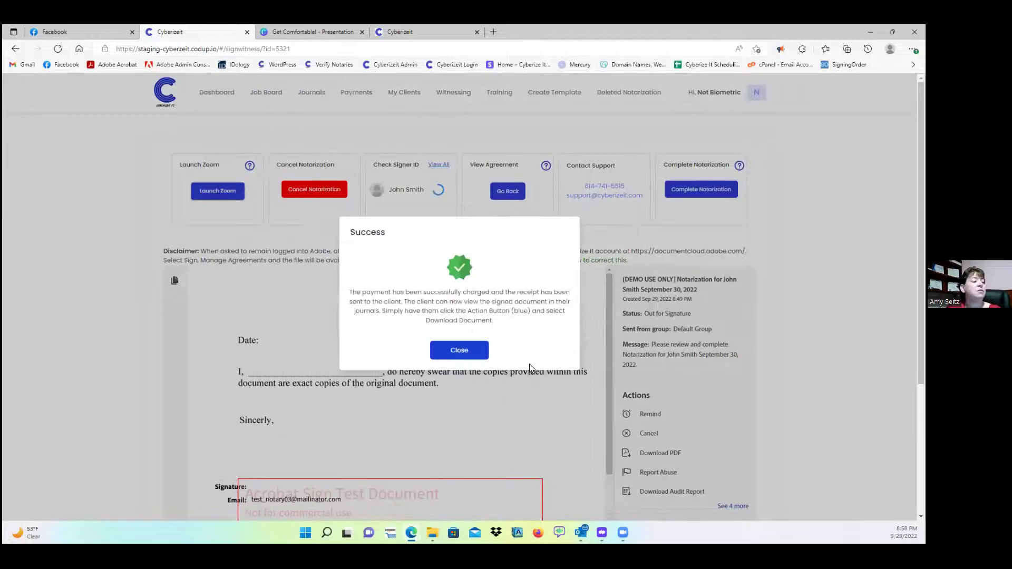
- From the Dashboard, open the 8:23 PM journal entry and its Extended Journal Entry form
click(222, 94)
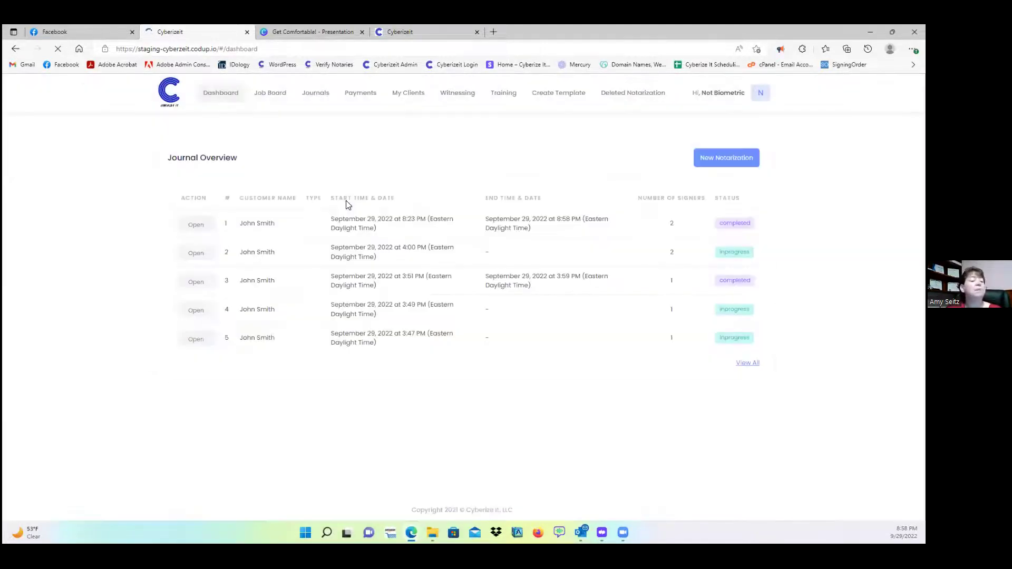
click(193, 225)
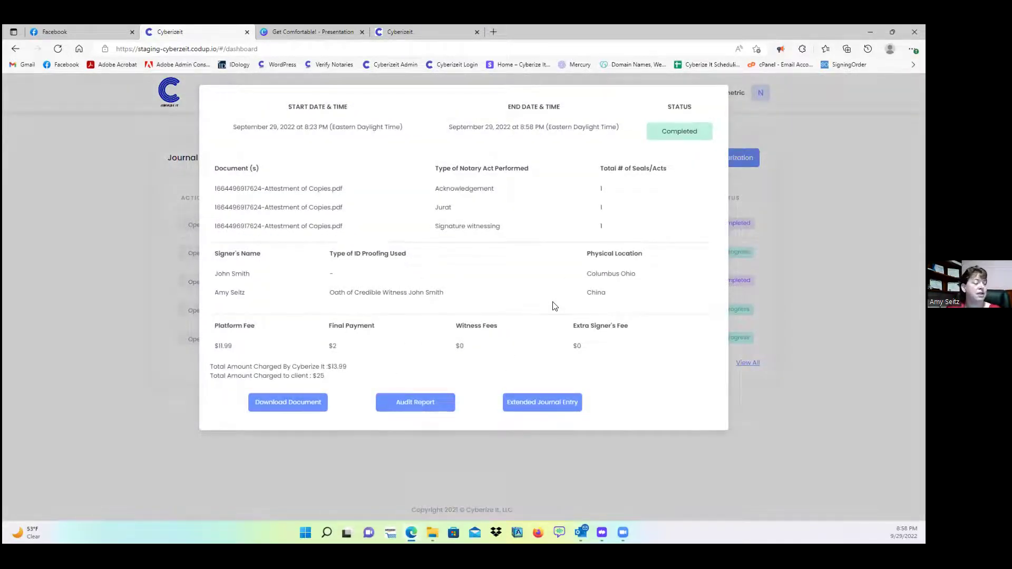
click(554, 408)
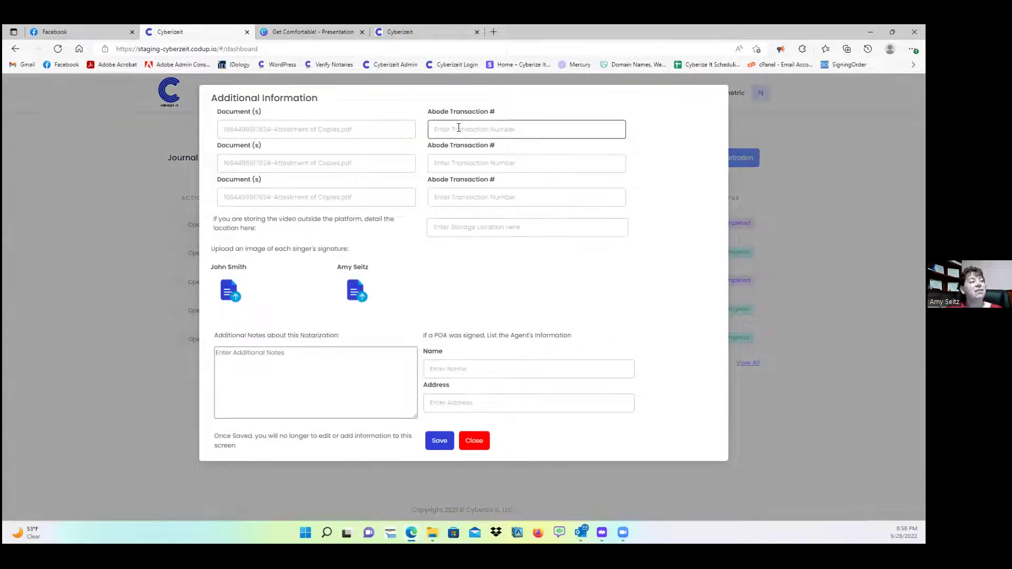
- Fill the three Abode Transaction # fields and the video storage location with placeholder text
click(443, 129)
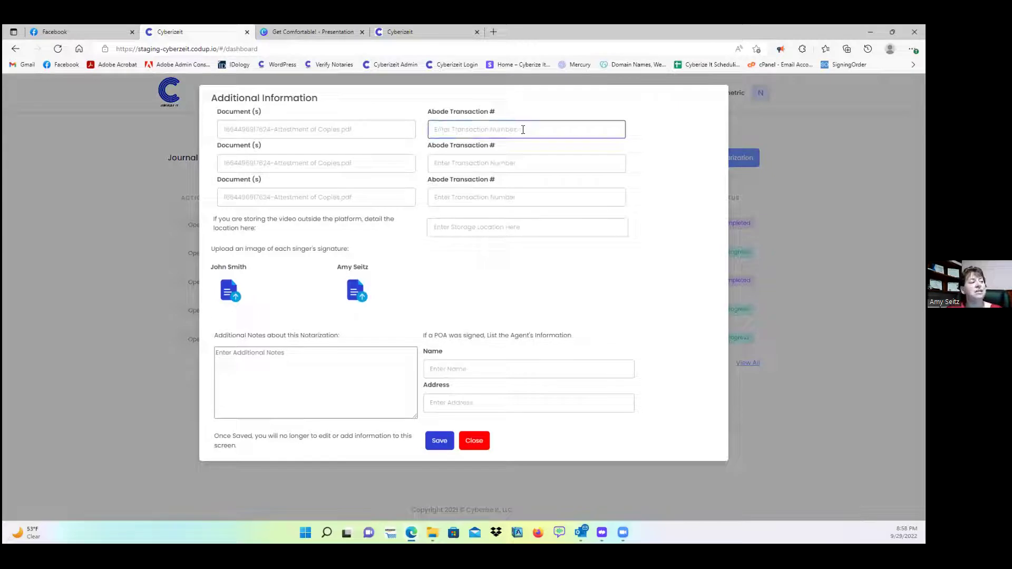
text(ljaksdfjkldsjfk)
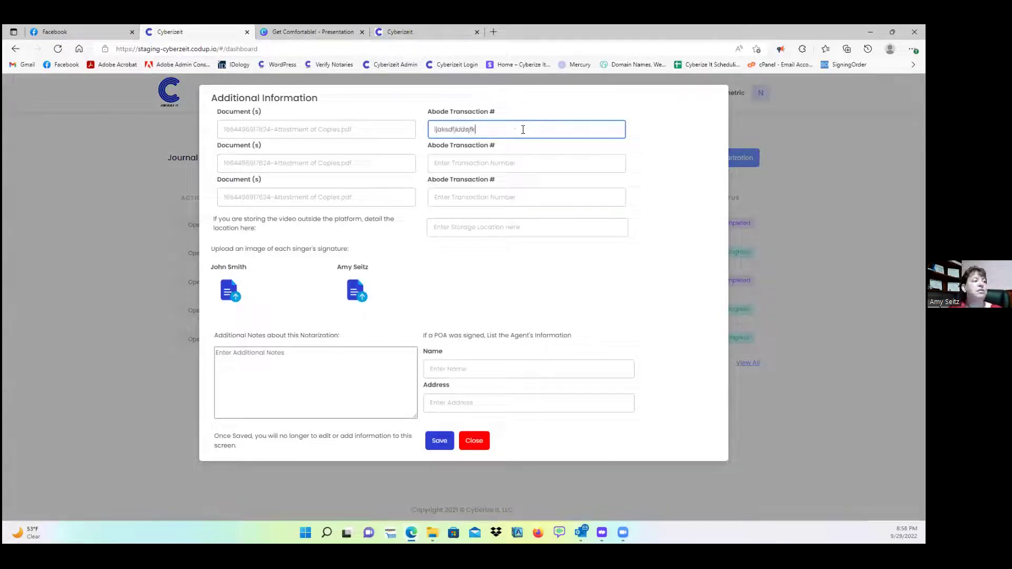
key(Tab)
text(kjsdf;lkjls)
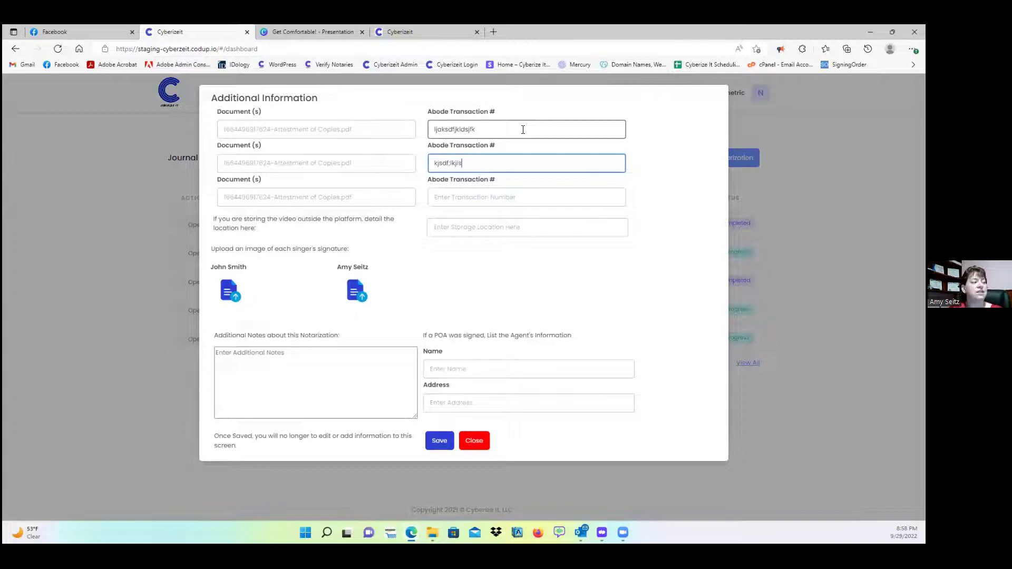
key(Tab)
text(kdla;fjdiakfj)
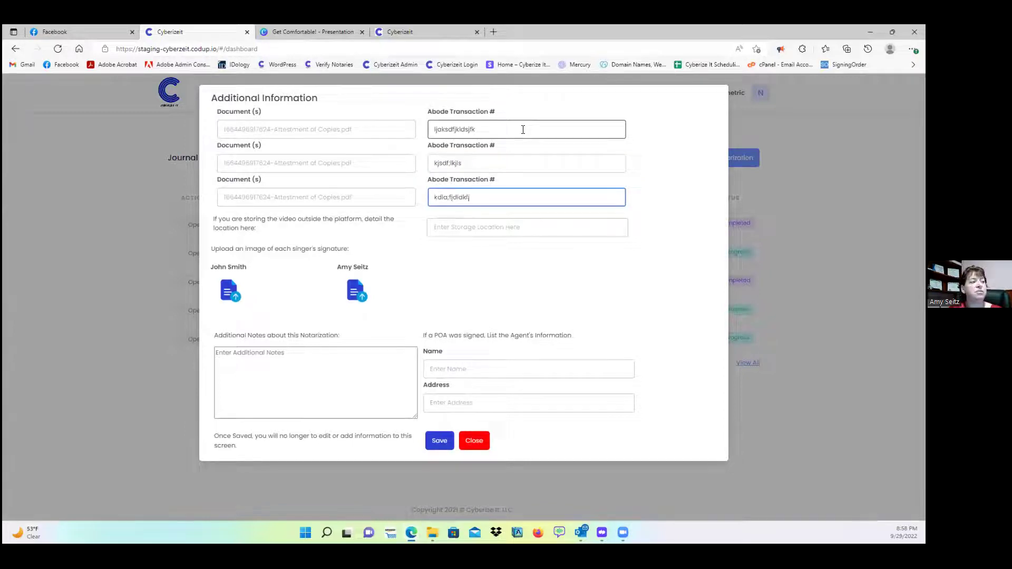
key(Tab)
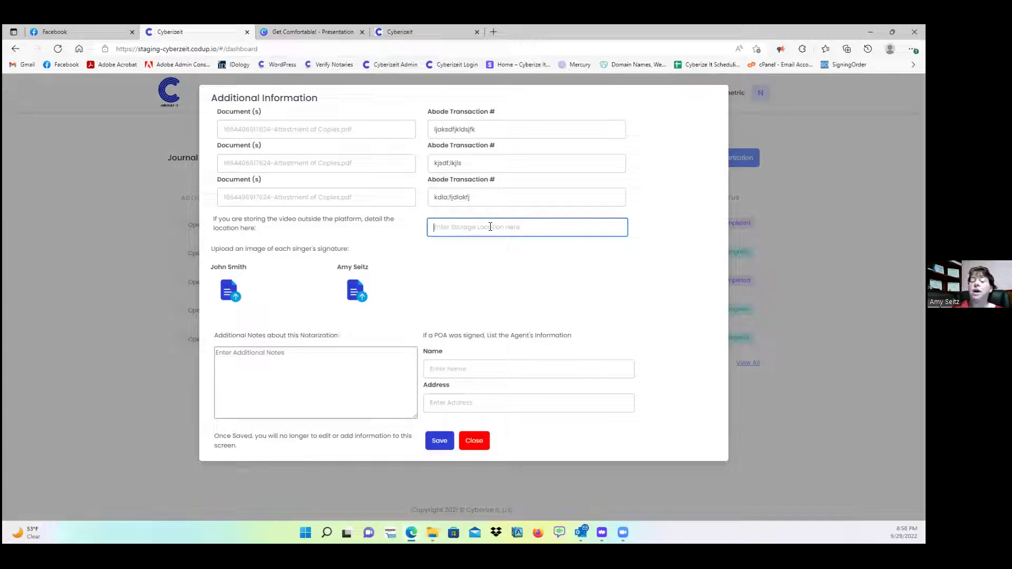
text(kdljfaldksjadlksjfadlkjfadlksjfalkajfa)
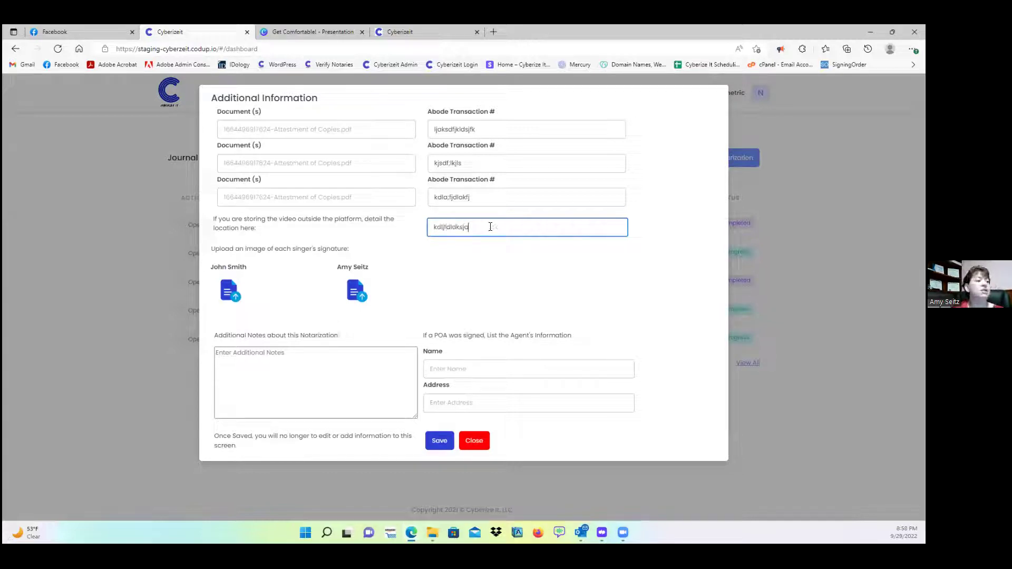
click(527, 262)
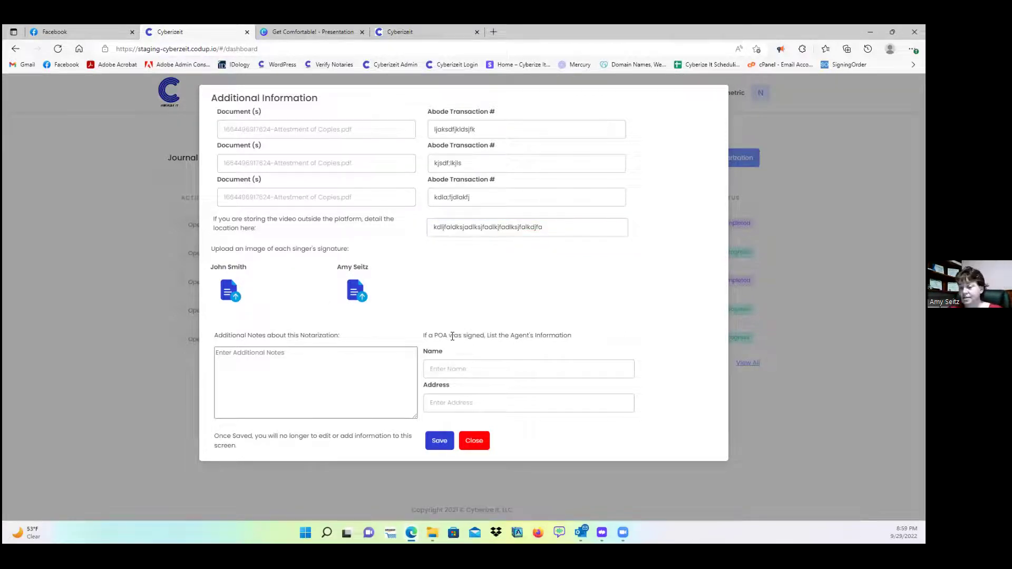
- Enter placeholder text for the POA agent's Name and Address
drag(427, 335, 550, 335)
click(524, 336)
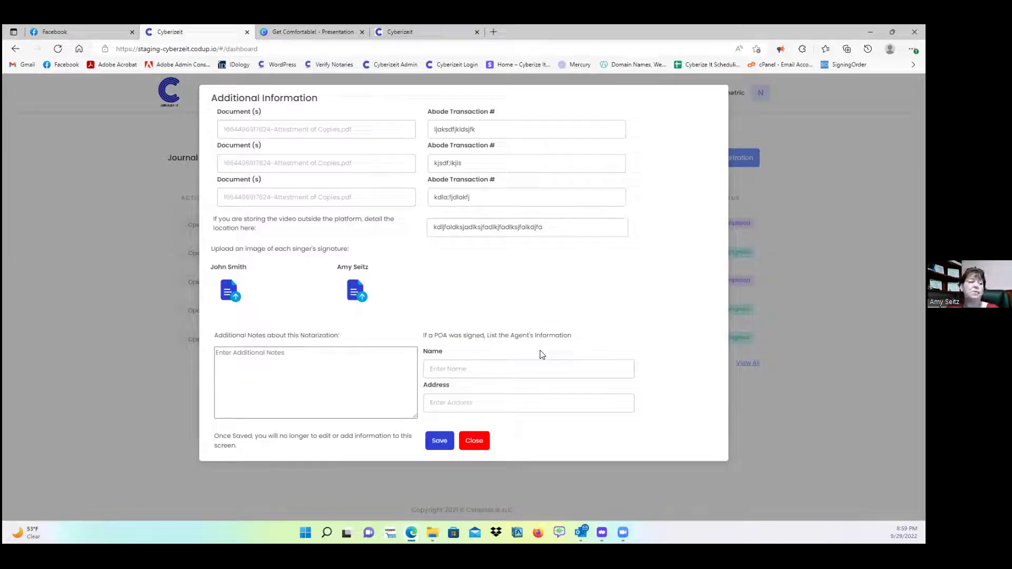
click(466, 368)
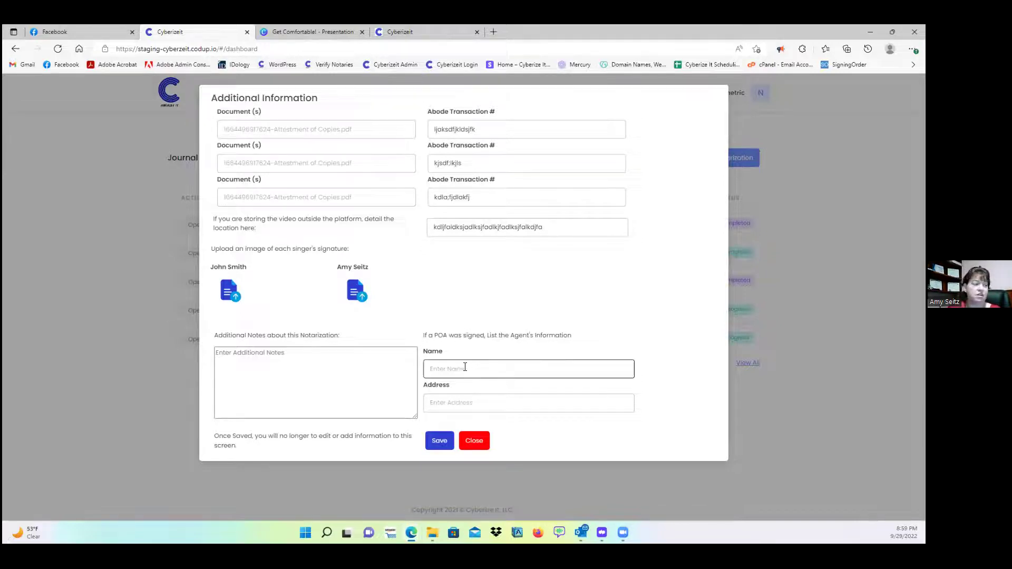
text(jdaljfakjdf)
key(Tab)
text(kjasalkfjad;slfkjaldfjkljdsf)
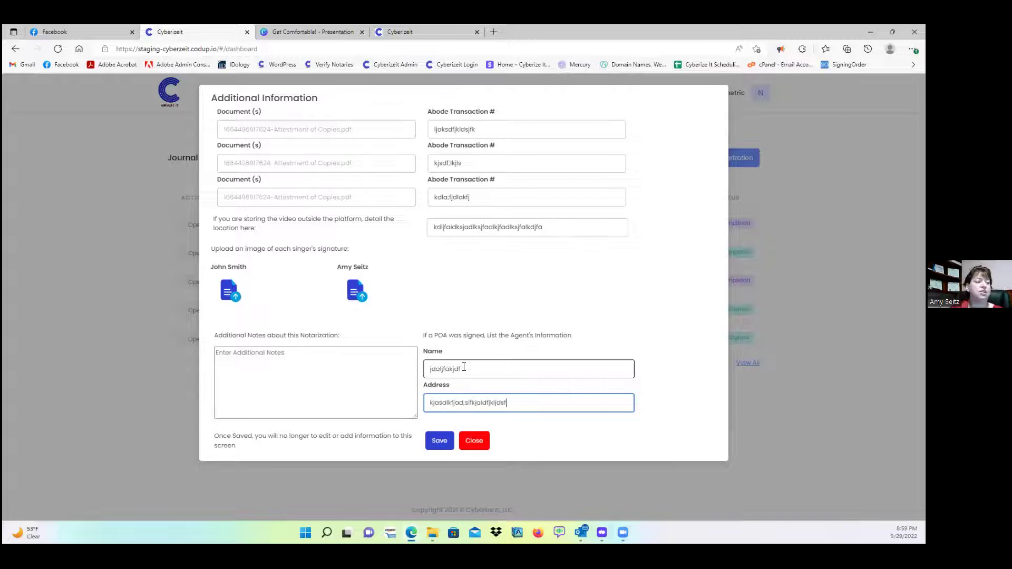
click(610, 317)
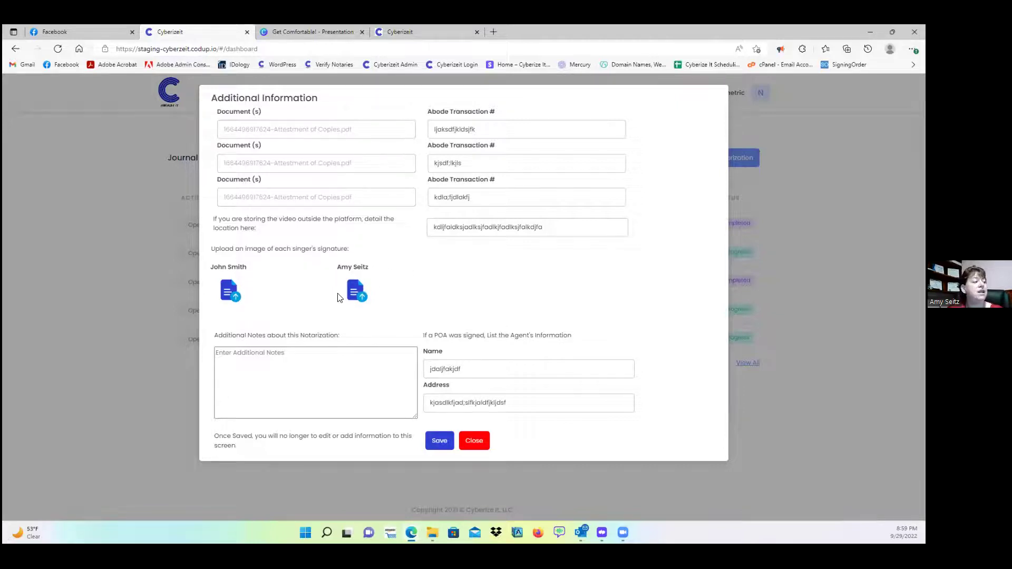
- Upload the second image from Pictures > Stamp as the first signer's signature
click(229, 296)
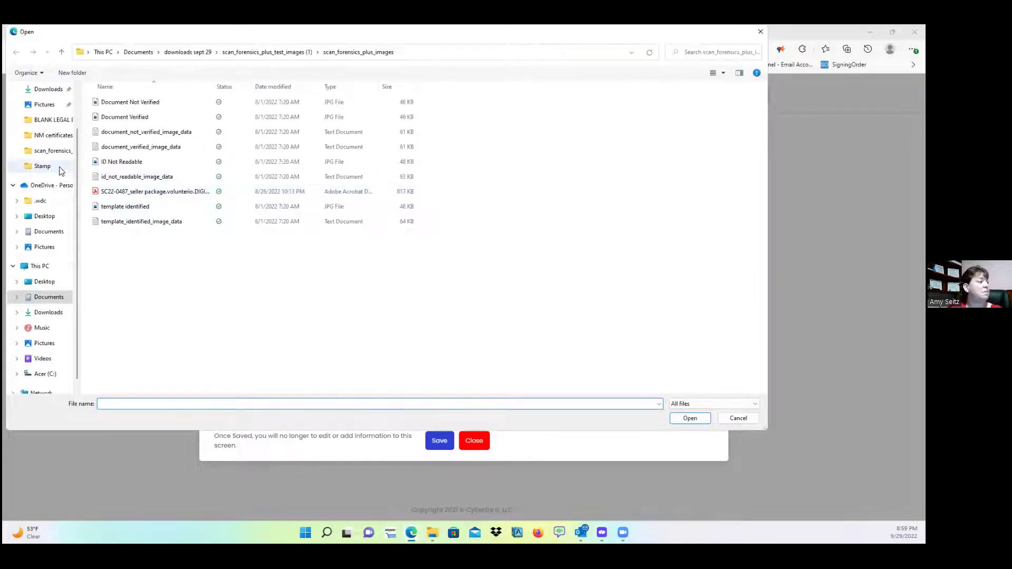
scroll(50, 140, up, 2)
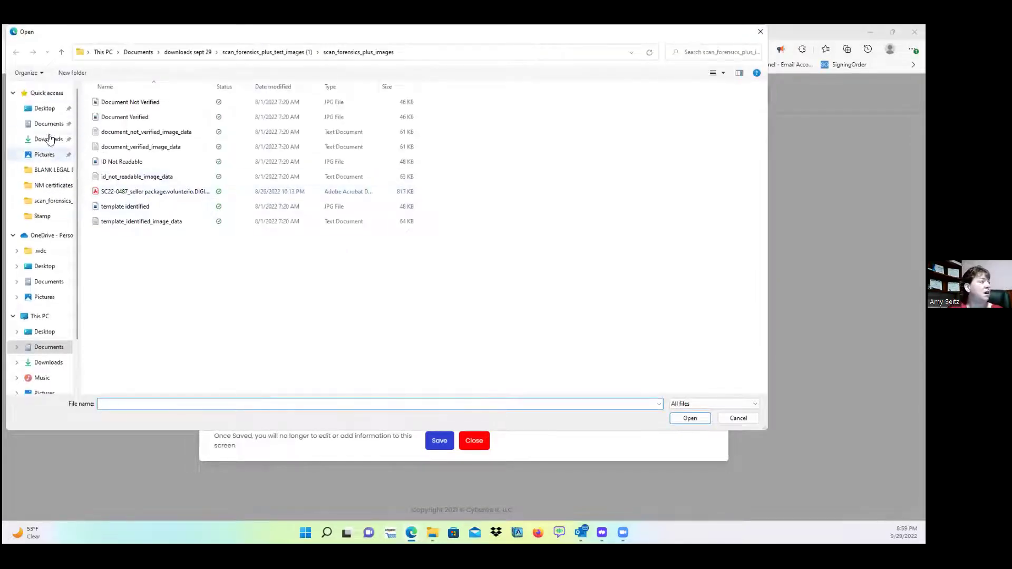
click(70, 157)
click(42, 217)
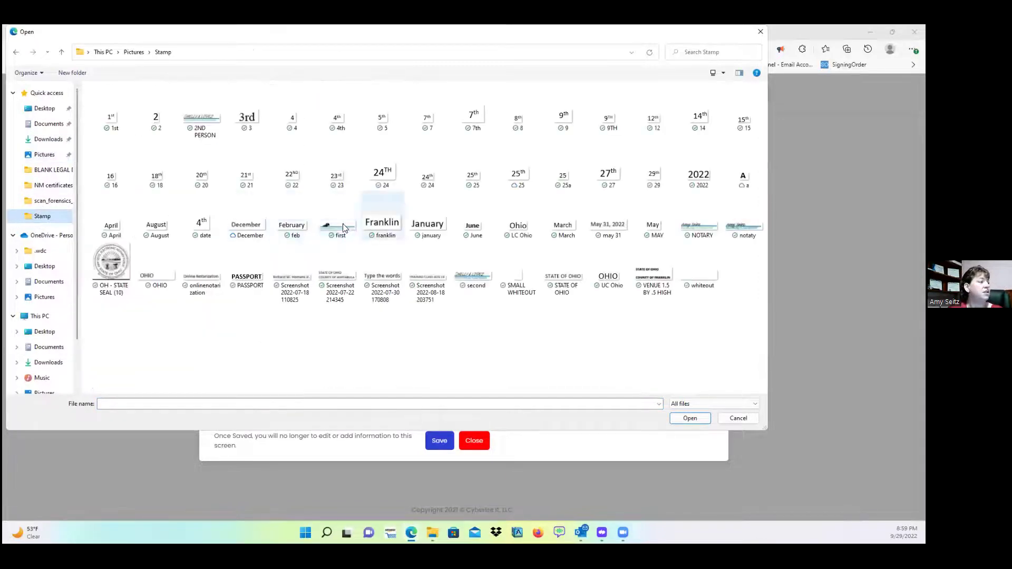
click(477, 274)
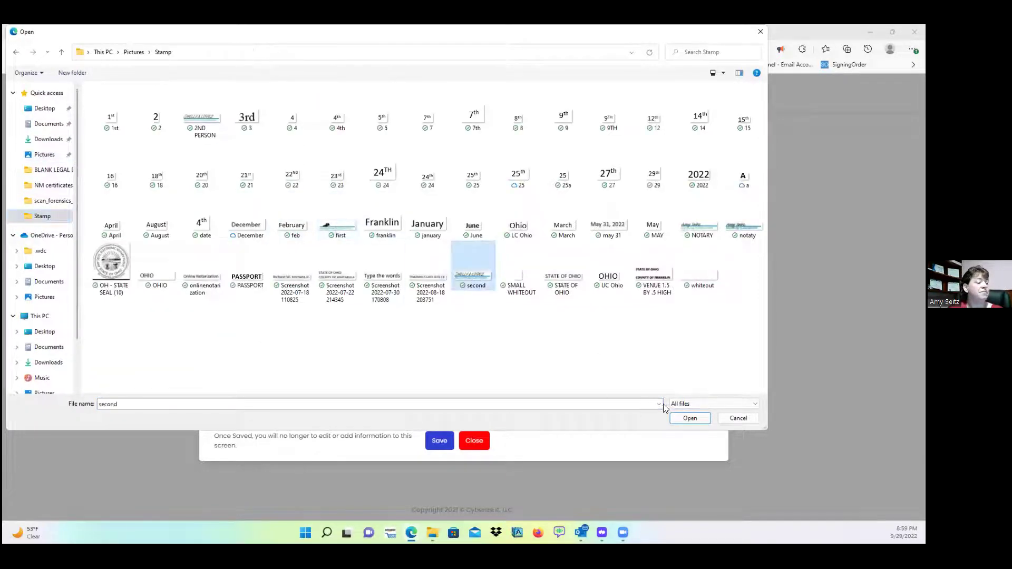
click(687, 418)
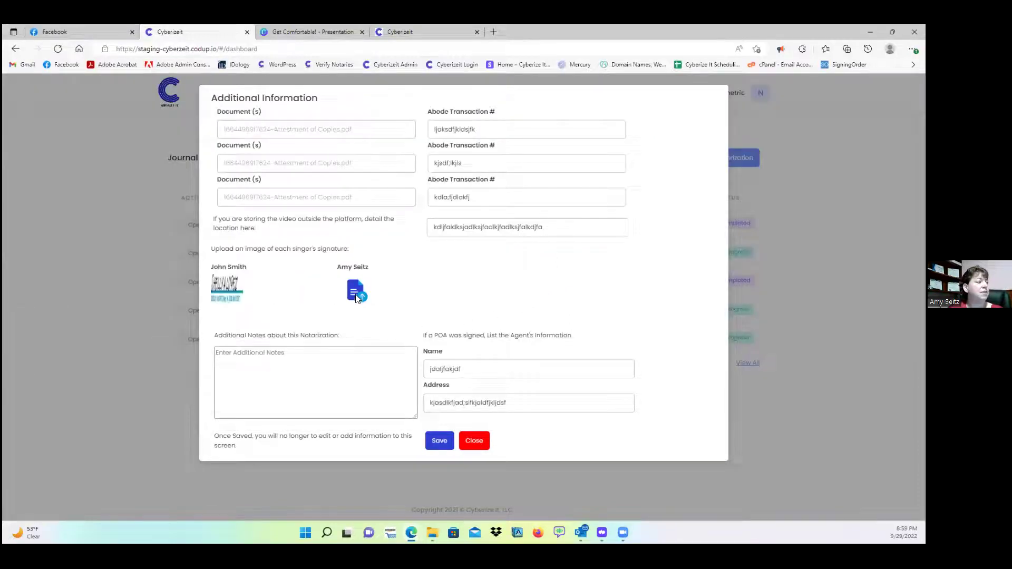
- Upload the first Stamp image as the second signer's signature
click(361, 292)
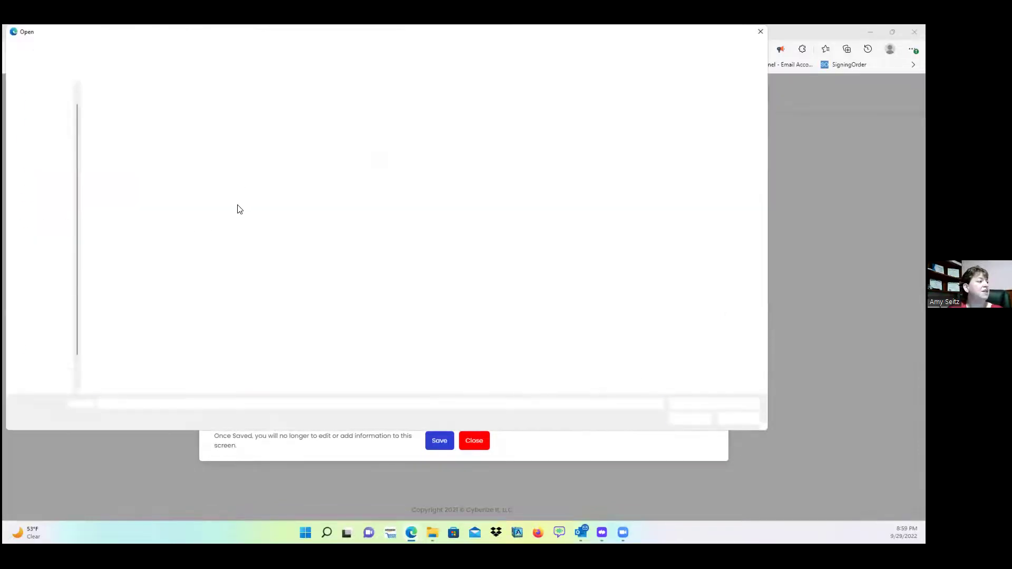
click(335, 222)
click(689, 419)
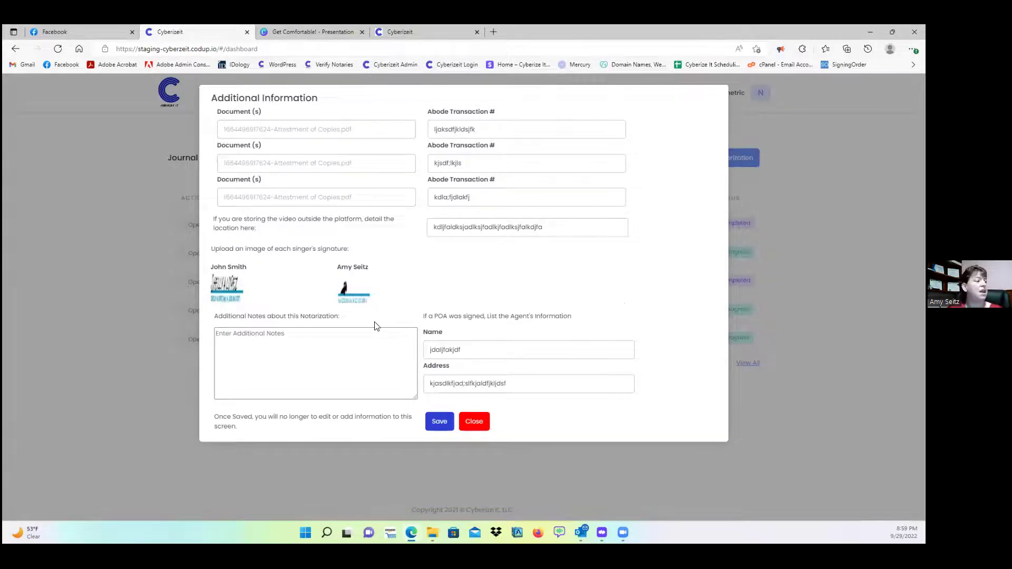
click(317, 339)
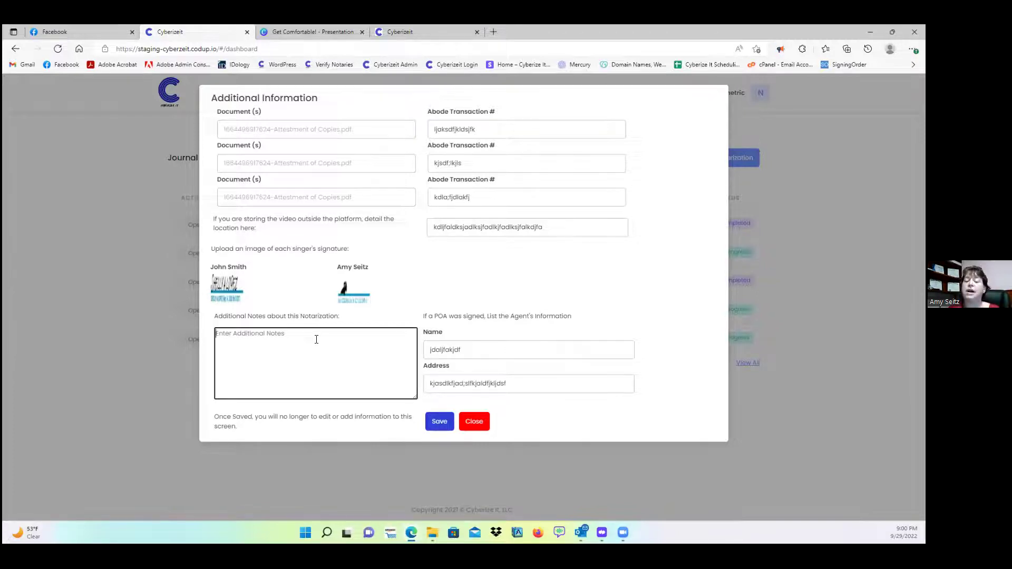
- Type placeholder sample text into the Additional Notes box
text(kdfalkdsjflkadjf;aldksjfaldkjaldk;sjfalk;dsjf)
text(a;ldsj;lkcxjlk)
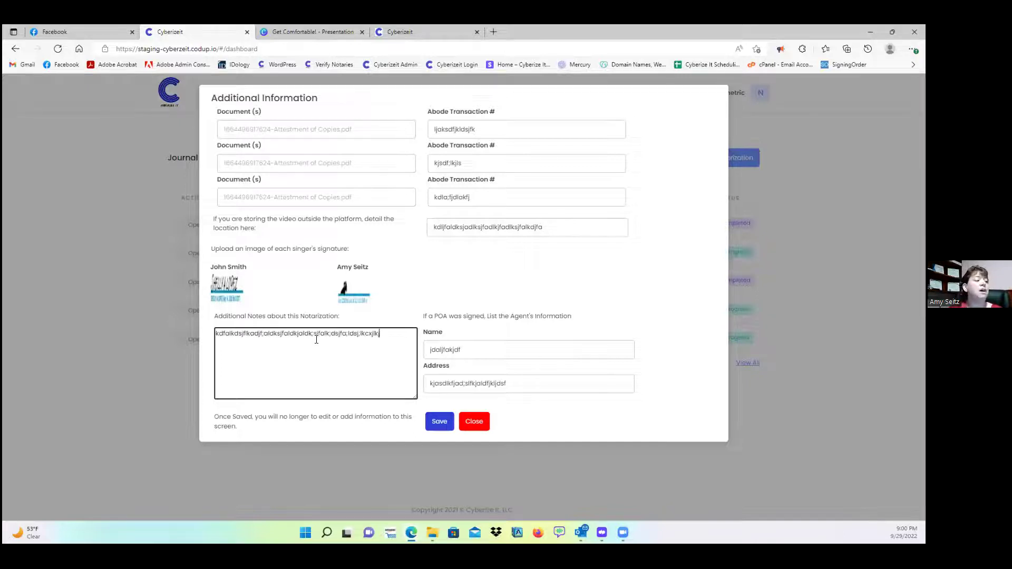
text(jdfkljcvljlk;jsdalkjfkladsjfkladjkjajdfkjkjdklakljakldf)
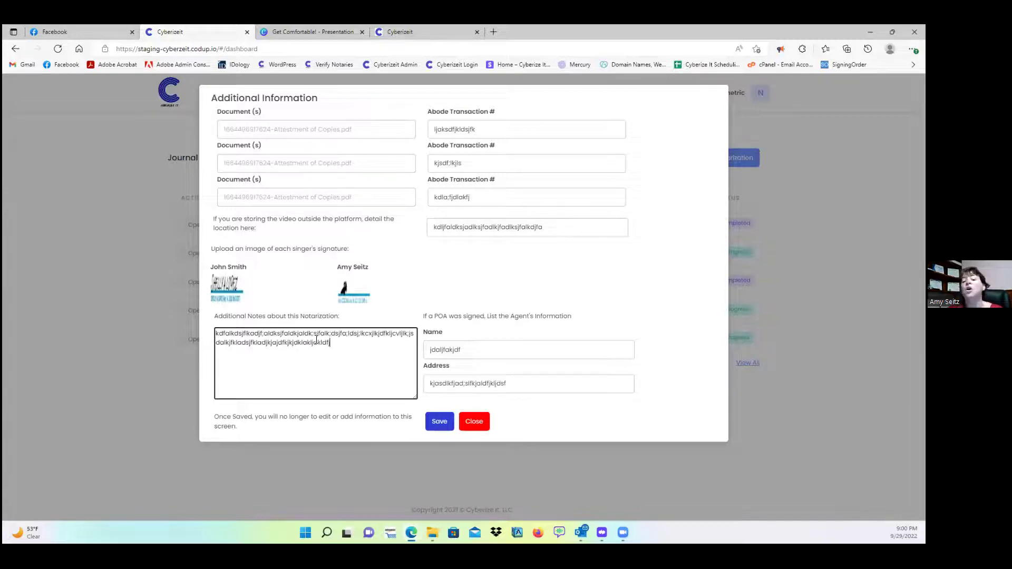
text(jjjdksja)
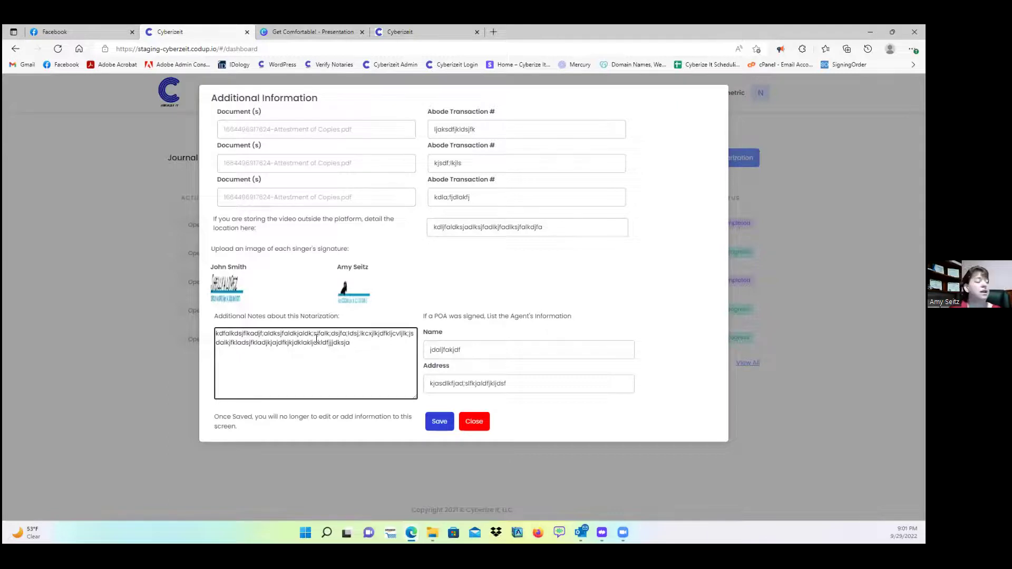
- Save the extended journal entry, then reopen it to check the read-only fields and close it
click(439, 422)
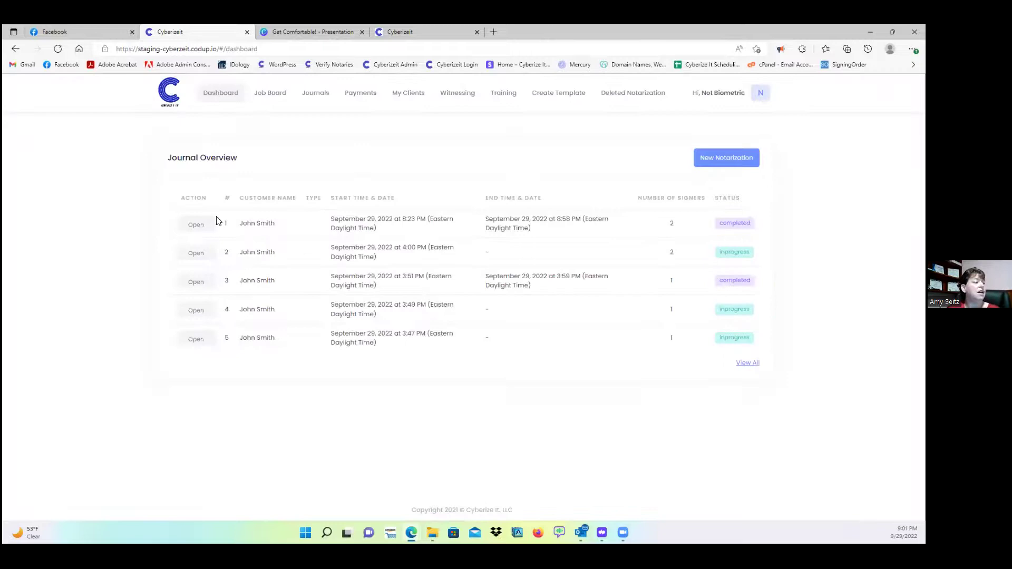
click(197, 224)
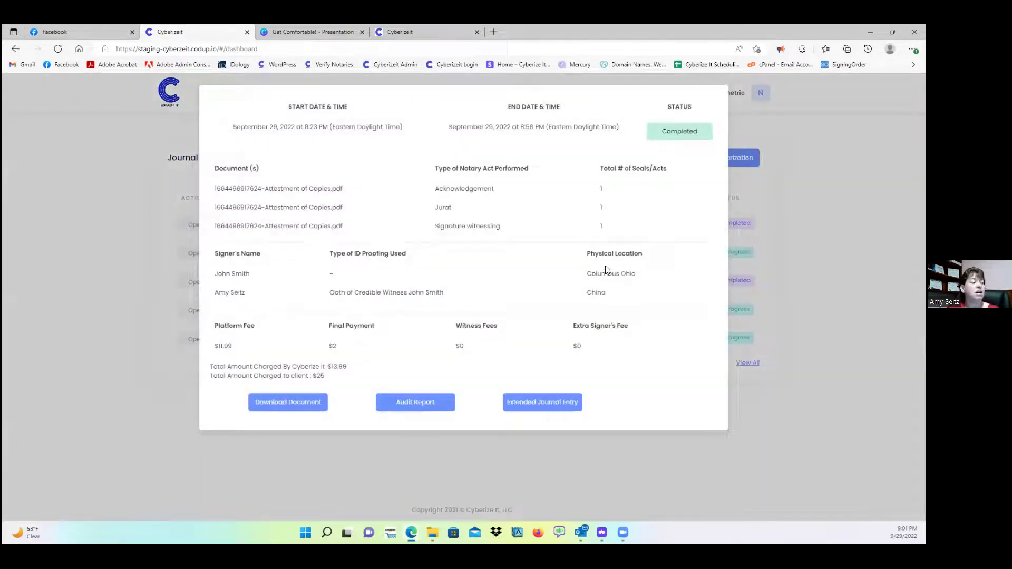
click(558, 401)
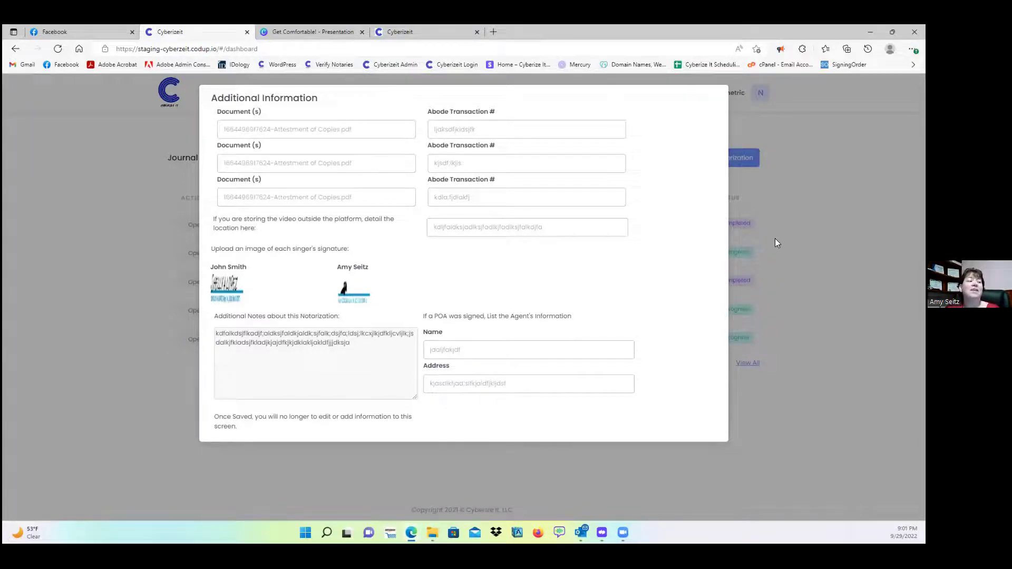
click(800, 230)
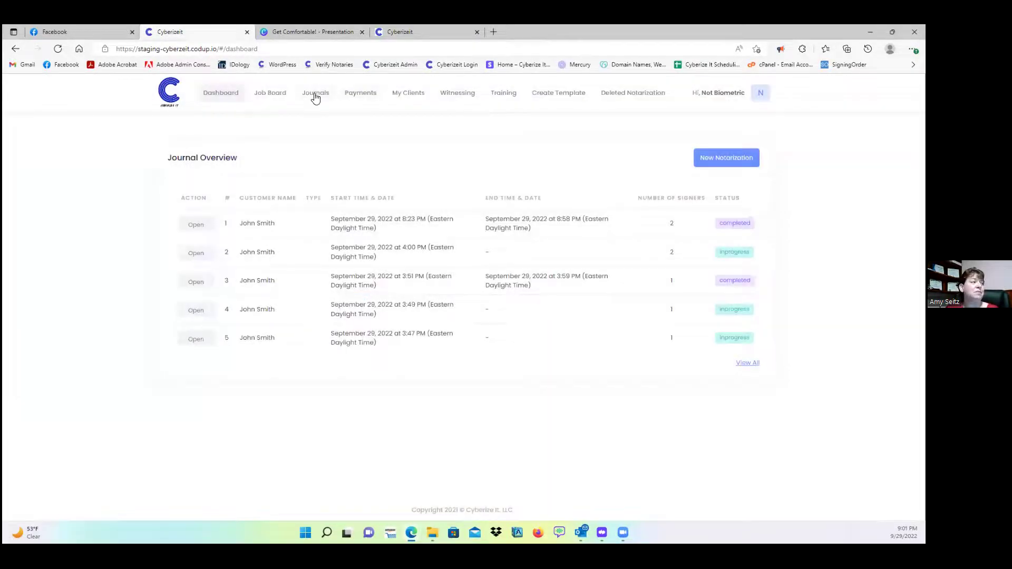
- Try to open the Journals list and keep waiting on the unresponsive page
click(314, 97)
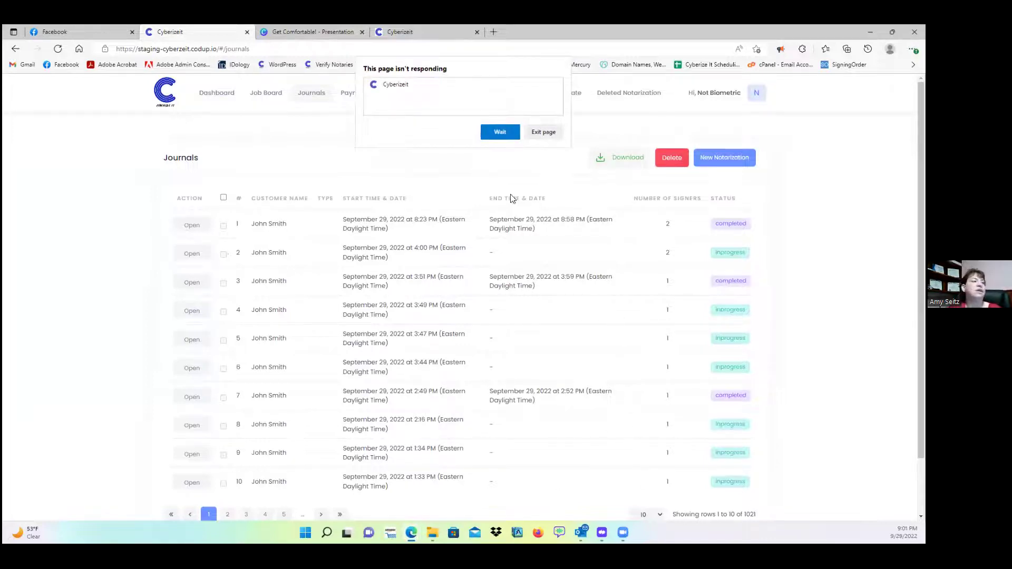
click(505, 132)
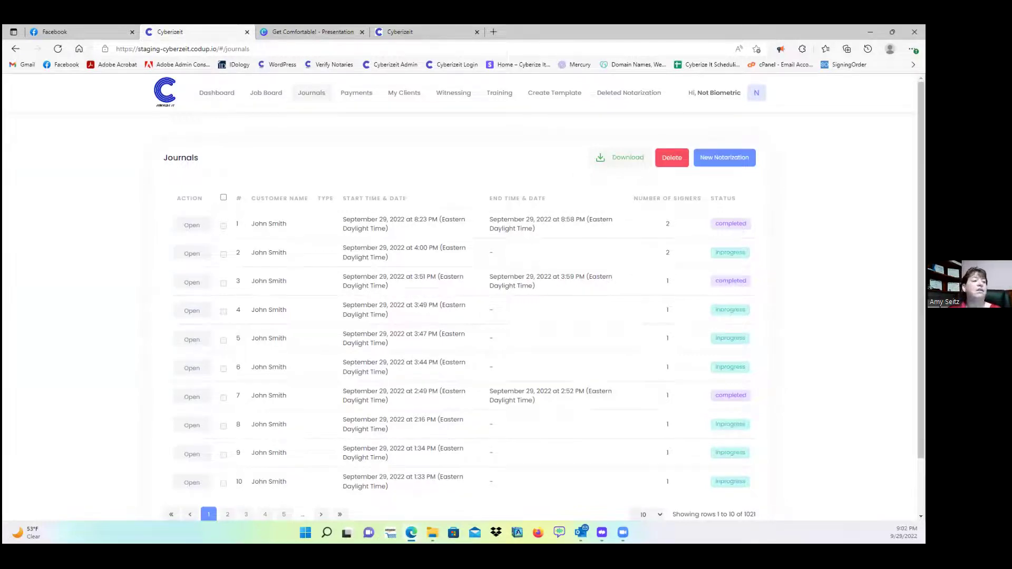
click(508, 47)
key(Escape)
key(Escape)
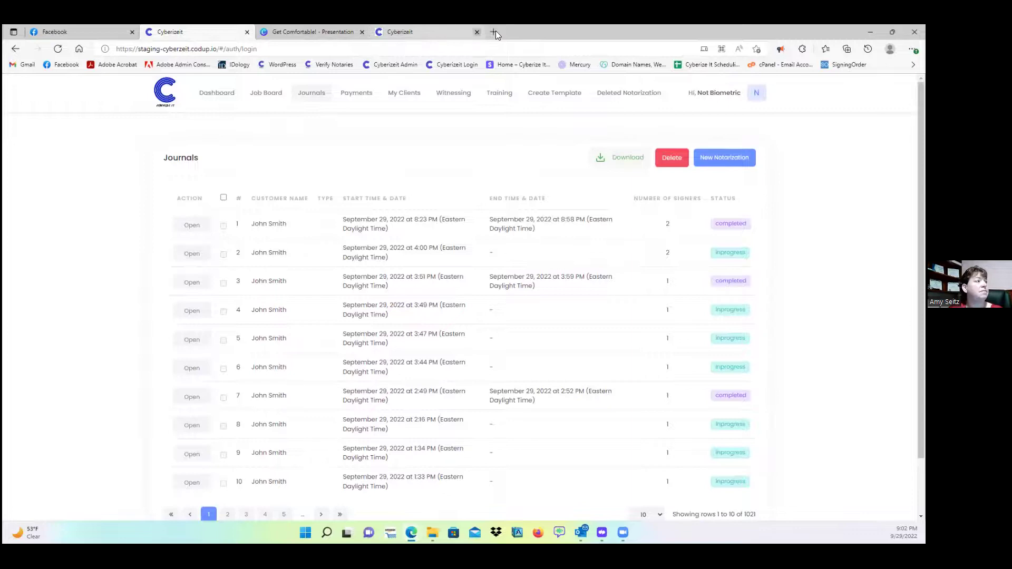
- Close the frozen tab and load the Cyberize It staging site in a new tab
key(ctrl+w)
key(ctrl+t)
text(s)
key(Return)
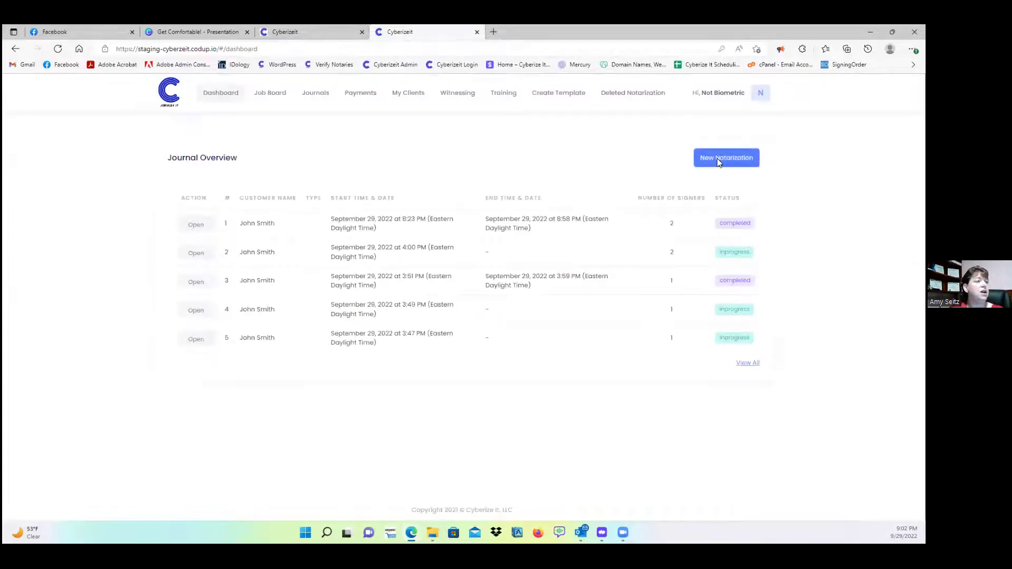
- Start a new notarization for the test client and upload feb.PNG
click(717, 158)
click(343, 241)
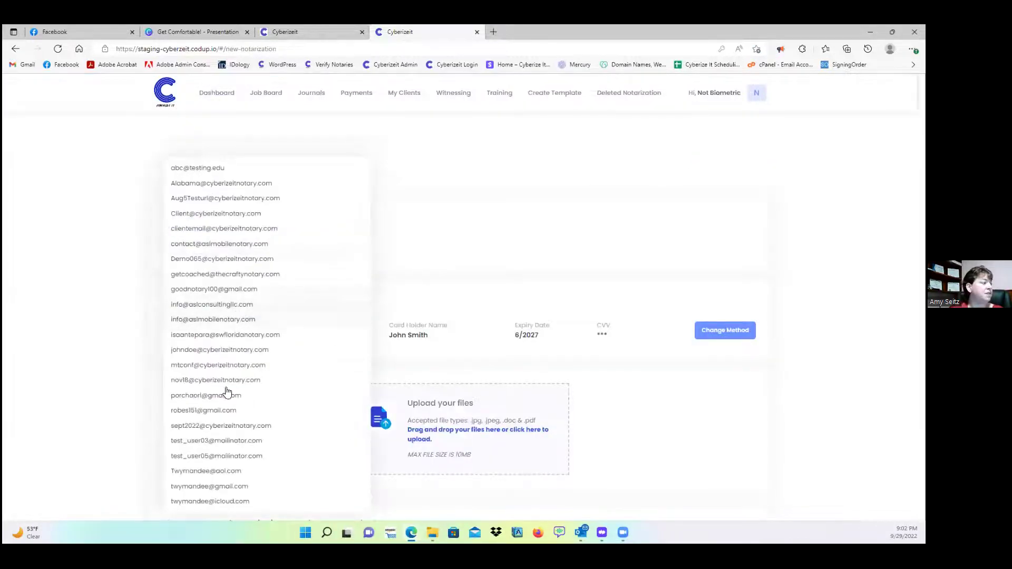
click(227, 441)
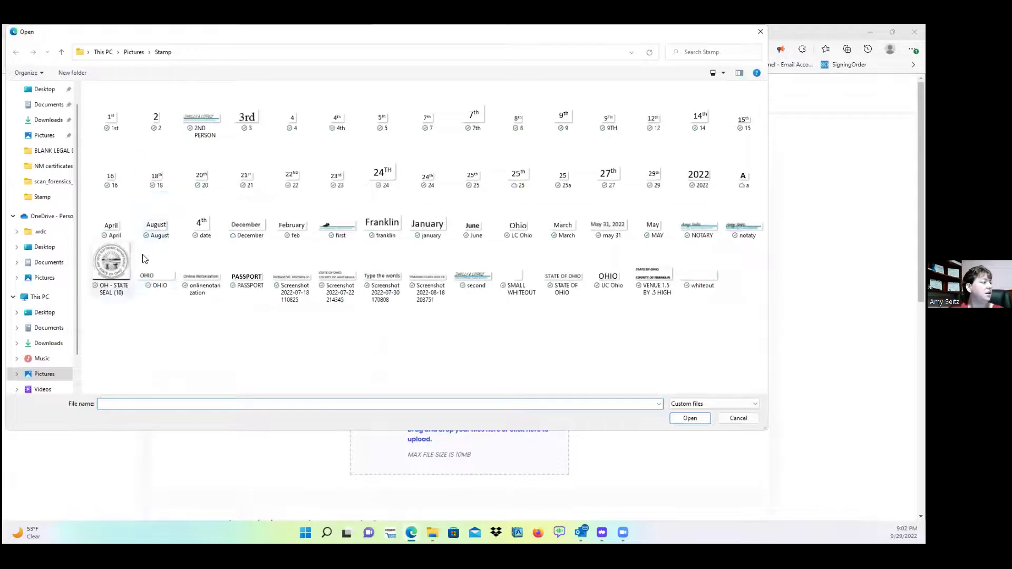
click(292, 224)
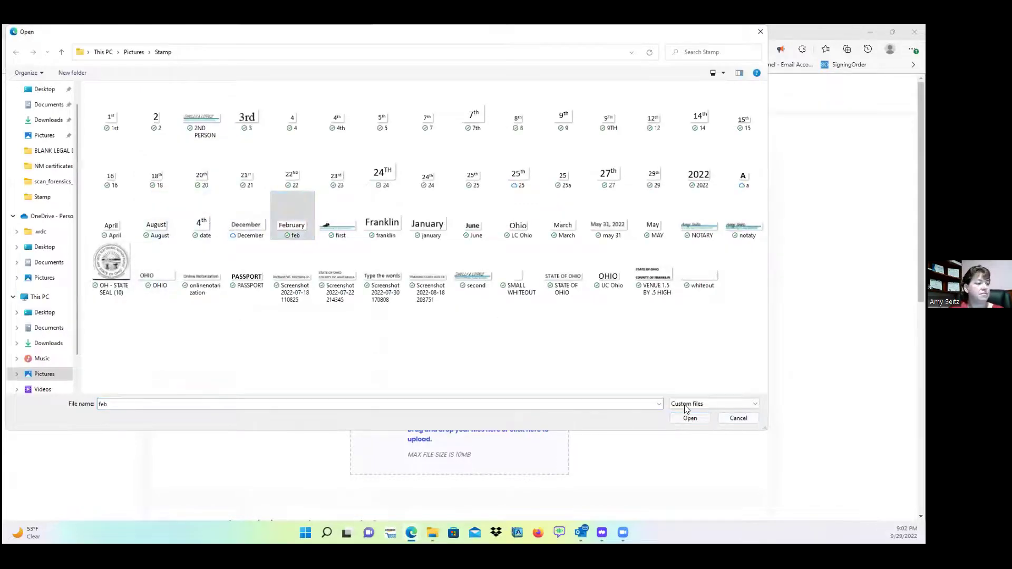
click(689, 418)
- Mark the upload as Election Document(s) and enter the signer's date of birth
scroll(546, 311, down, 5)
click(413, 217)
click(411, 248)
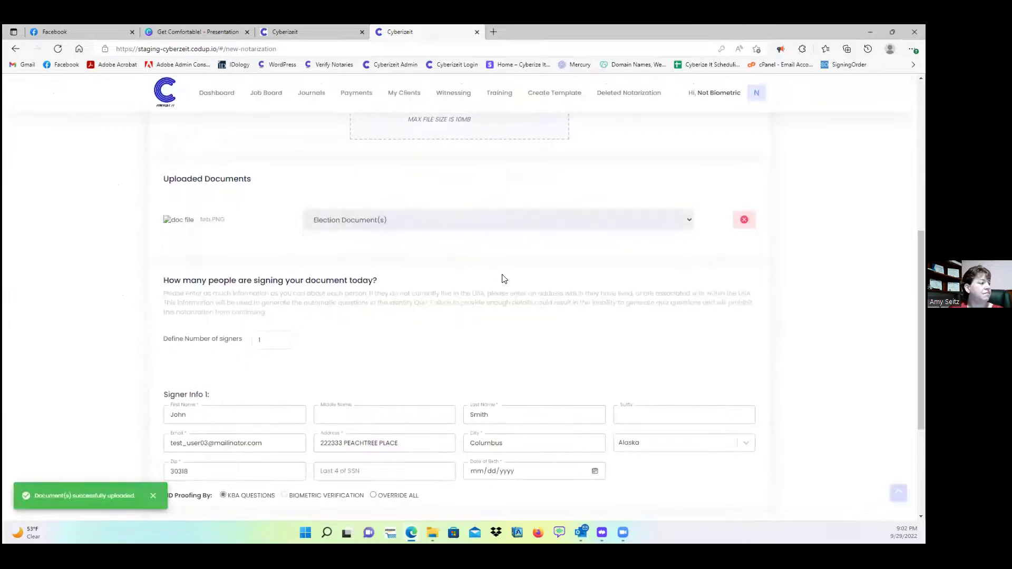
scroll(505, 279, down, 3)
click(479, 283)
text(02/02/0001)
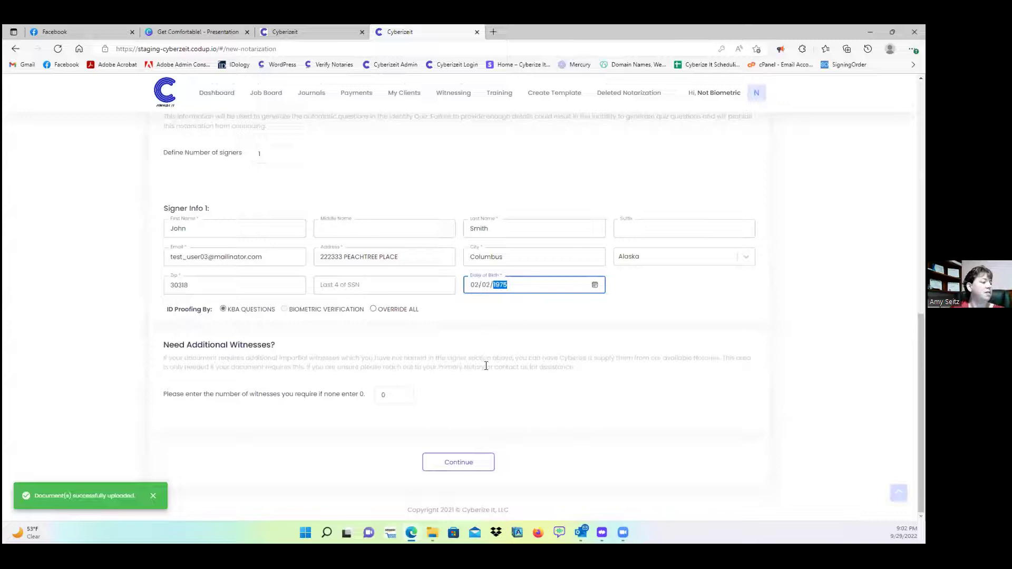
- Pre-pay and confirm the $11.99 platform fee to send the notarization
click(480, 464)
click(539, 462)
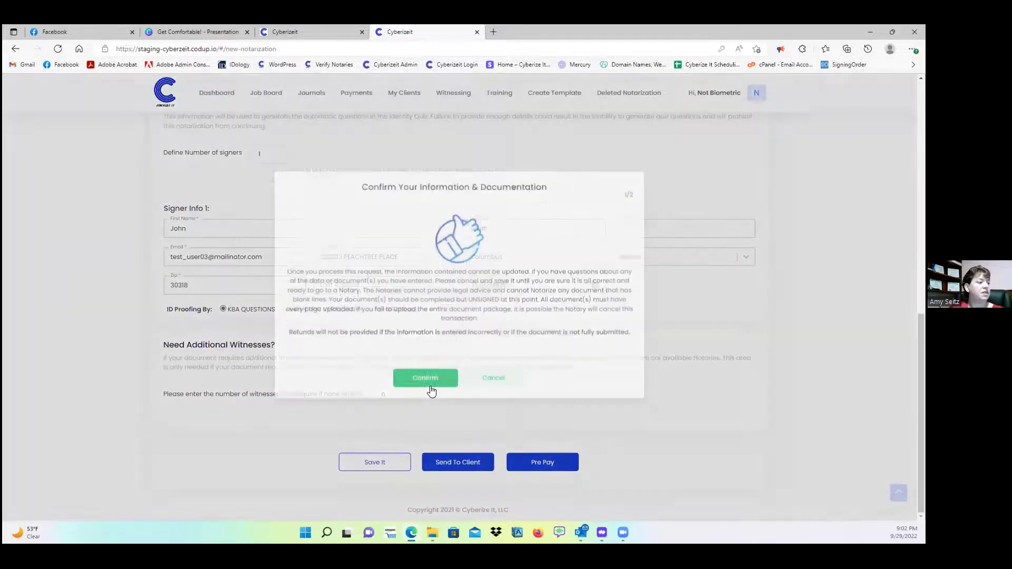
click(424, 378)
click(427, 389)
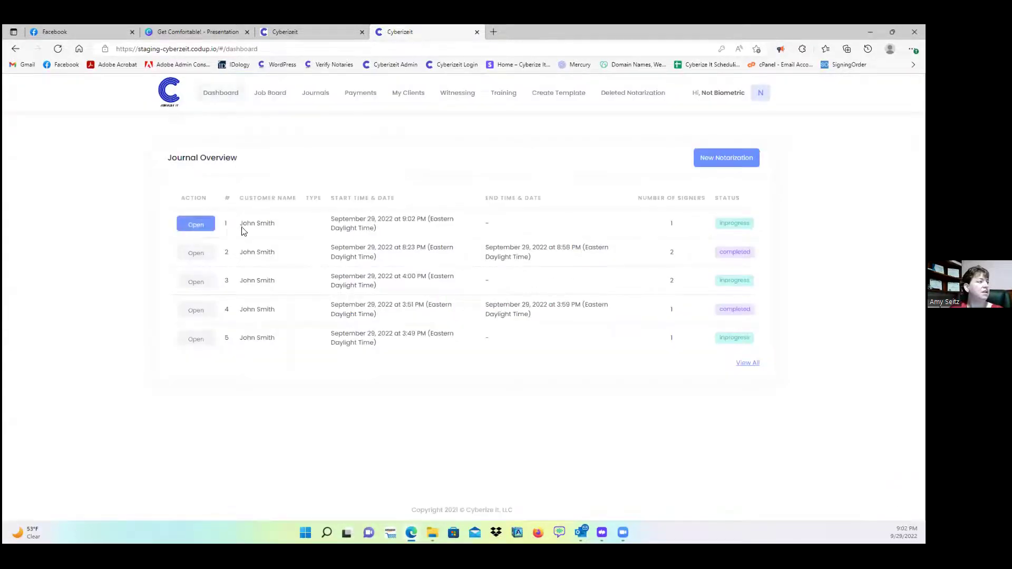
- Copy the new notarization's ID proofing link and load it in a new tab
click(195, 224)
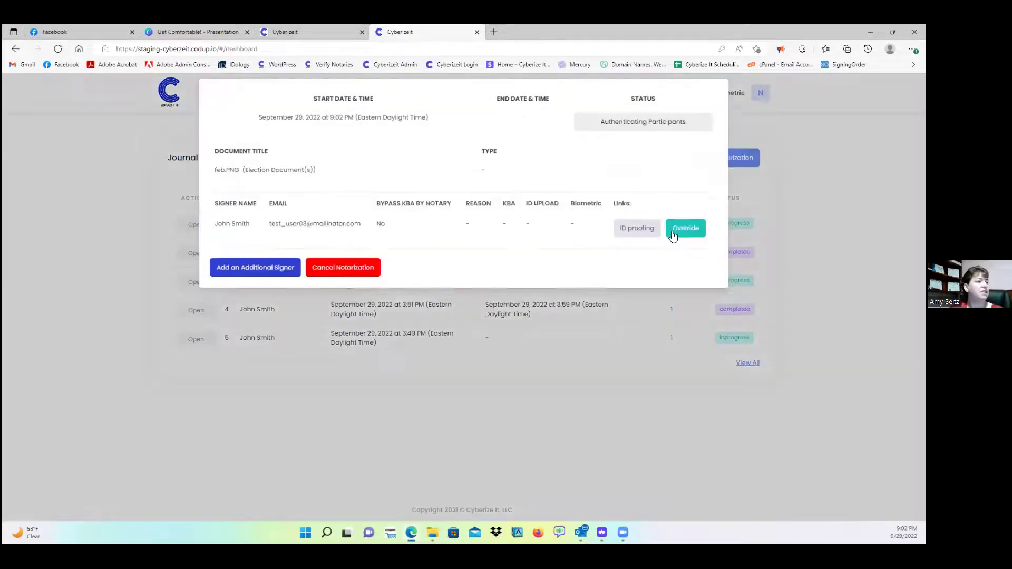
click(639, 234)
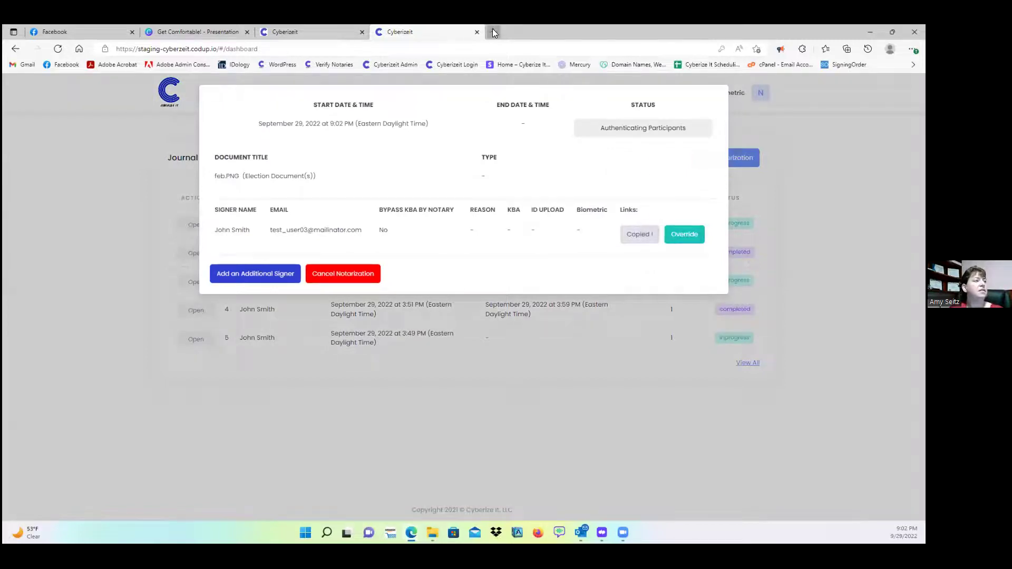
click(493, 31)
key(ctrl+v)
key(Return)
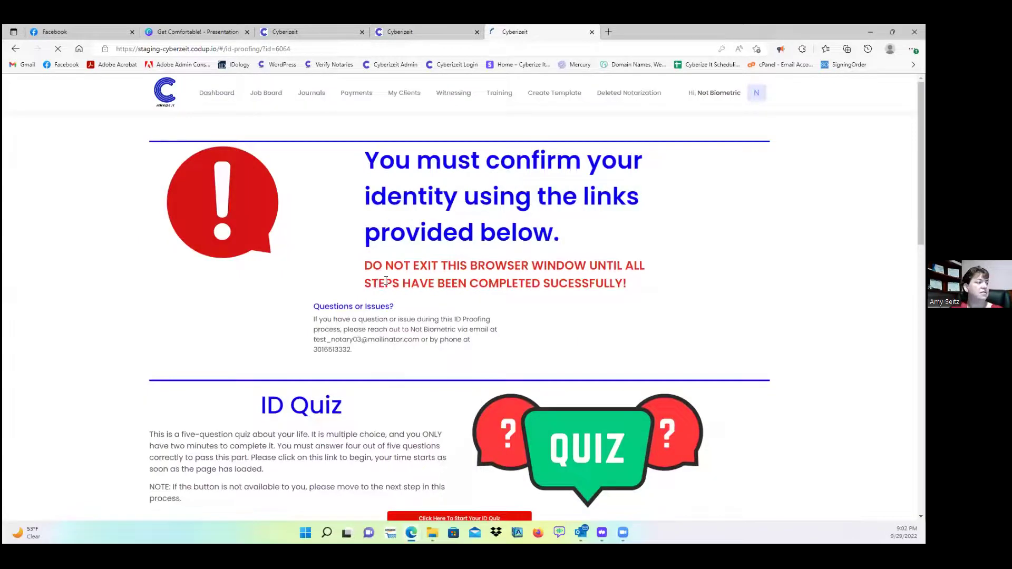
- Take the ID quiz, answering June 1999 and HILLSIDE among others, and submit
scroll(422, 263, down, 6)
click(461, 189)
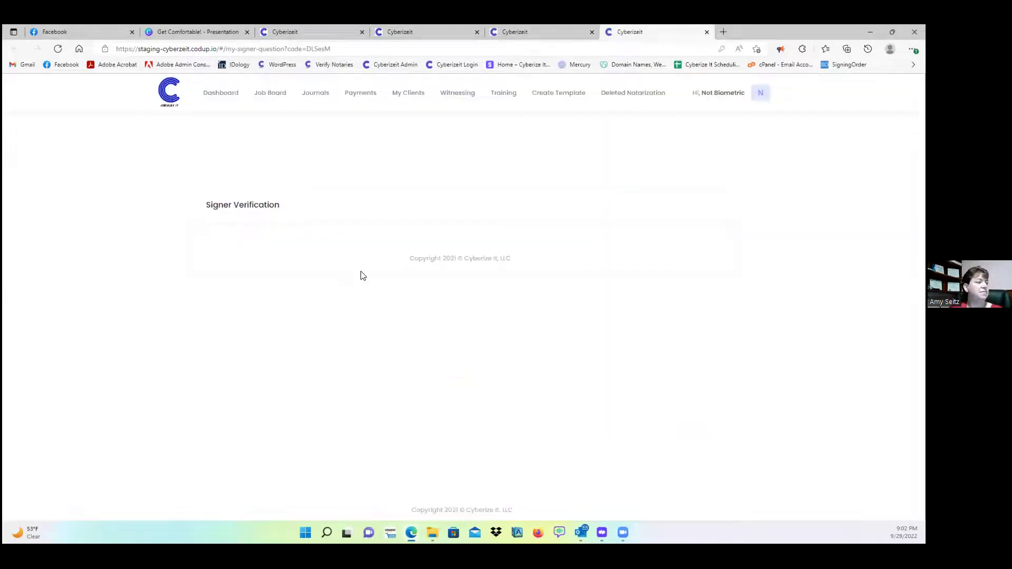
click(237, 276)
click(294, 328)
click(256, 382)
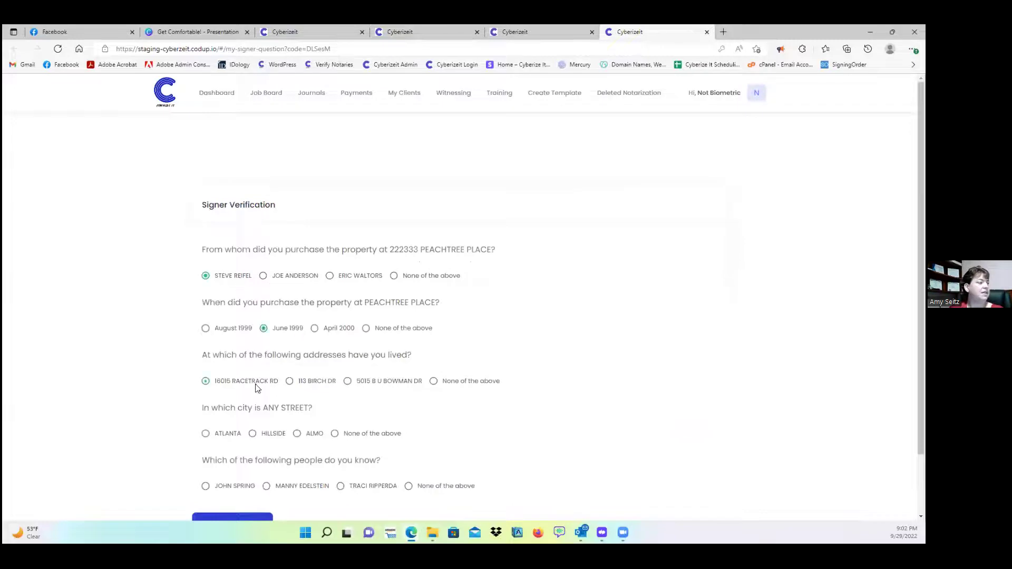
click(267, 433)
click(226, 485)
scroll(298, 445, down, 1)
click(241, 458)
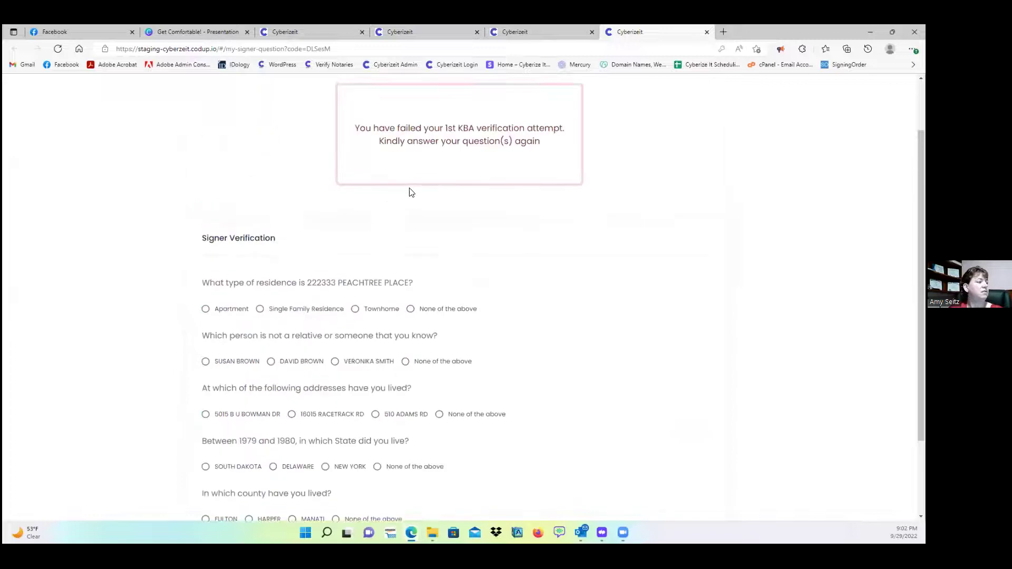
- Submit the retry quiz with Apartment, SOUTH DAKOTA and HARPER, then return to the dashboard
click(226, 206)
click(296, 260)
click(245, 312)
click(243, 370)
click(259, 418)
click(244, 457)
click(394, 30)
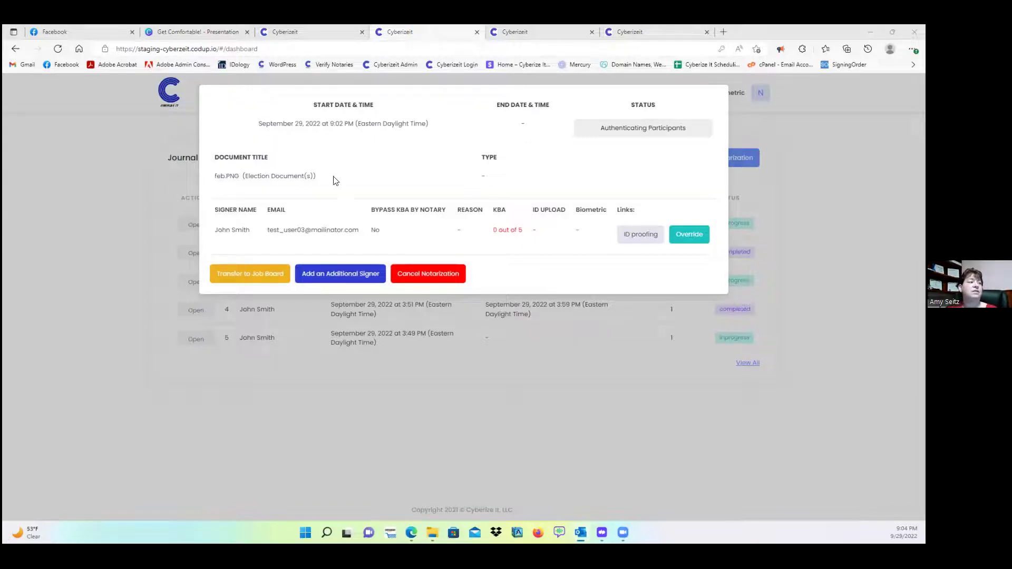
- Close the feb.PNG notarization details window
click(819, 205)
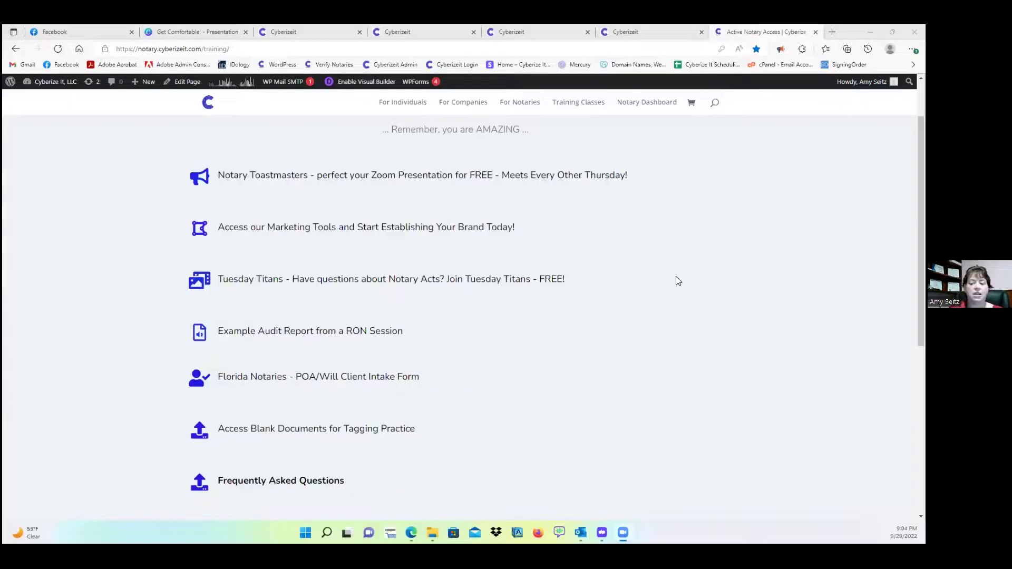
scroll(283, 319, down, 1)
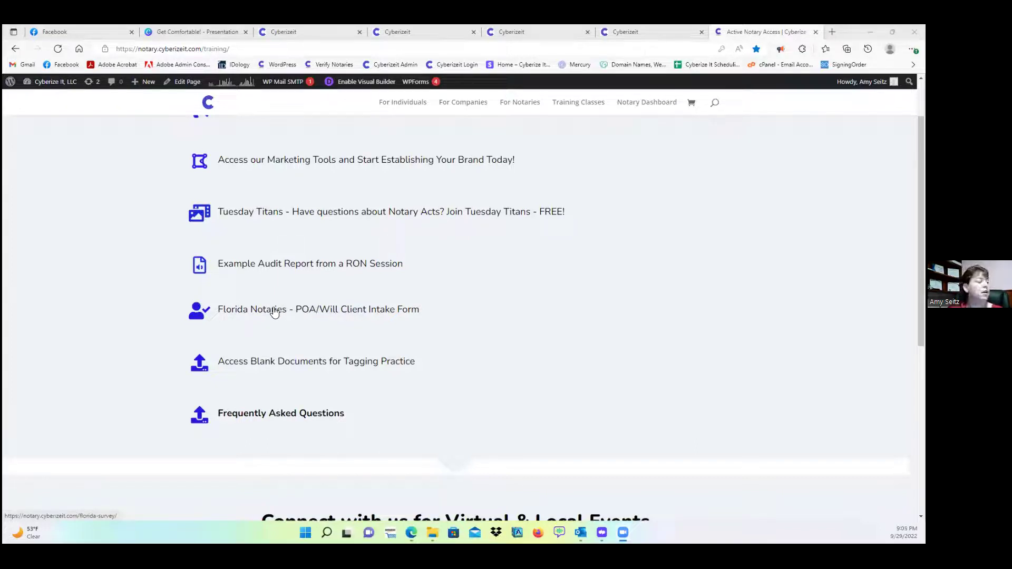
scroll(436, 296, up, 5)
scroll(438, 298, down, 4)
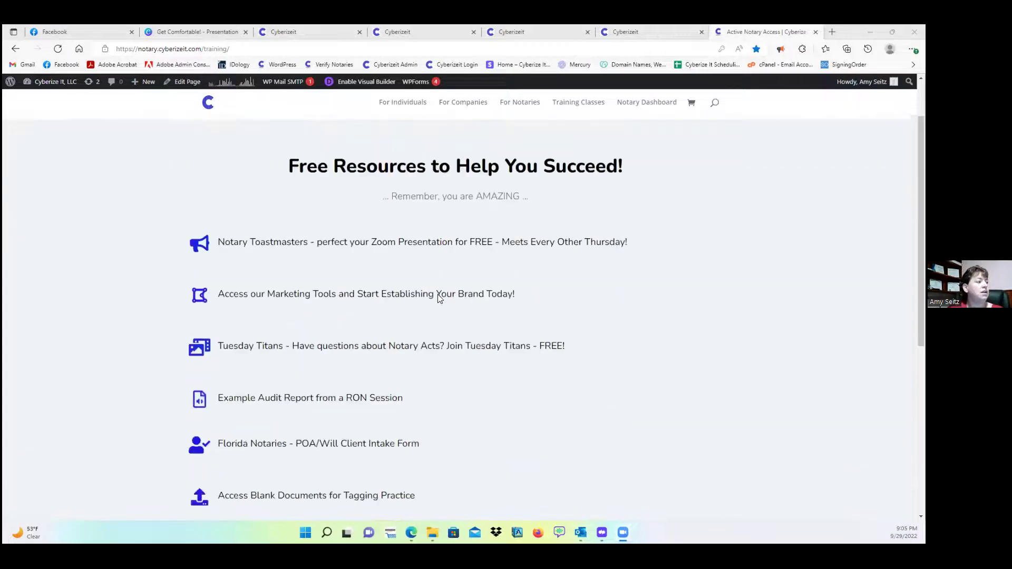
scroll(380, 323, down, 3)
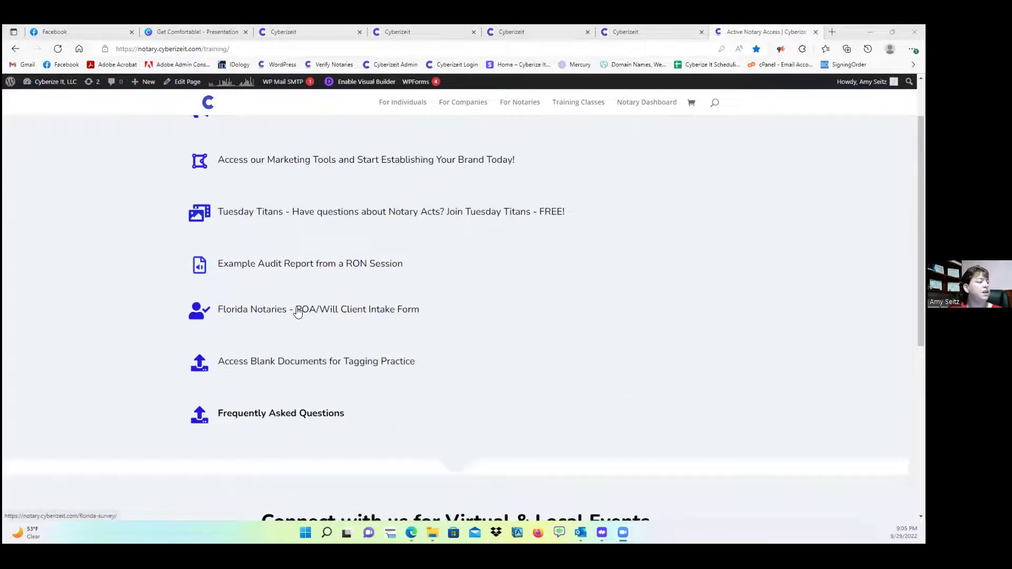
click(311, 310)
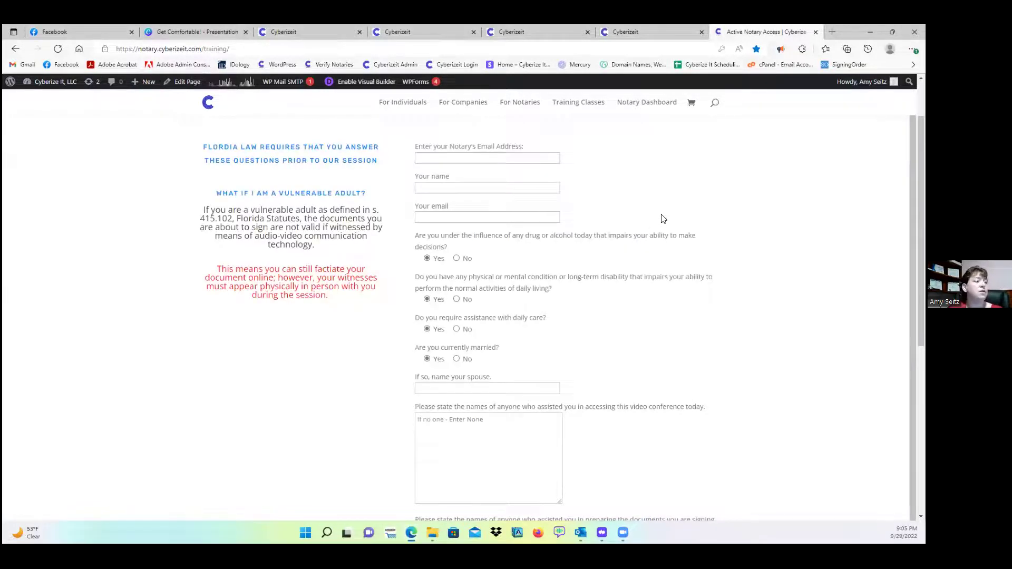
scroll(663, 219, down, 1)
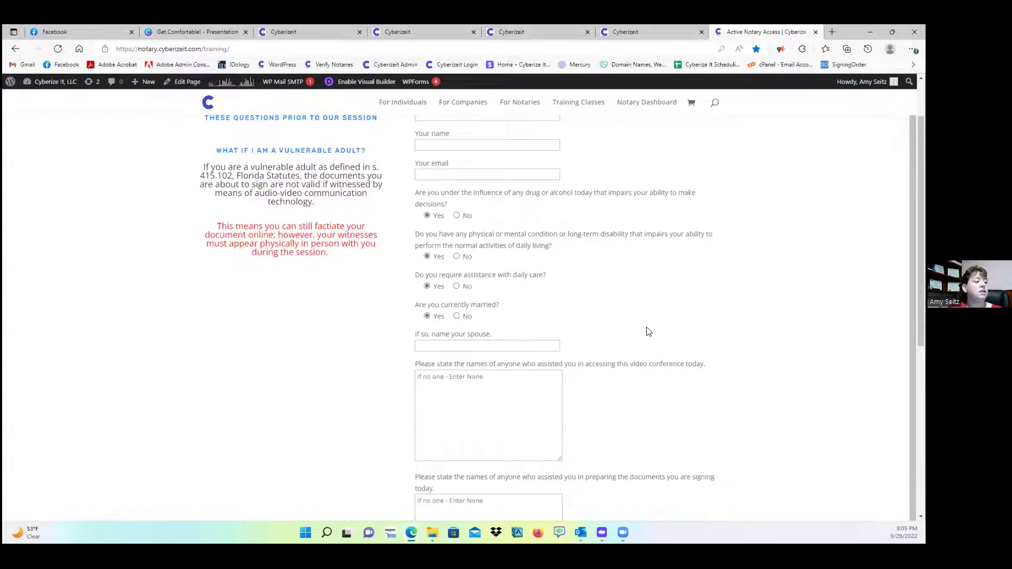
scroll(633, 329, down, 6)
scroll(619, 310, up, 7)
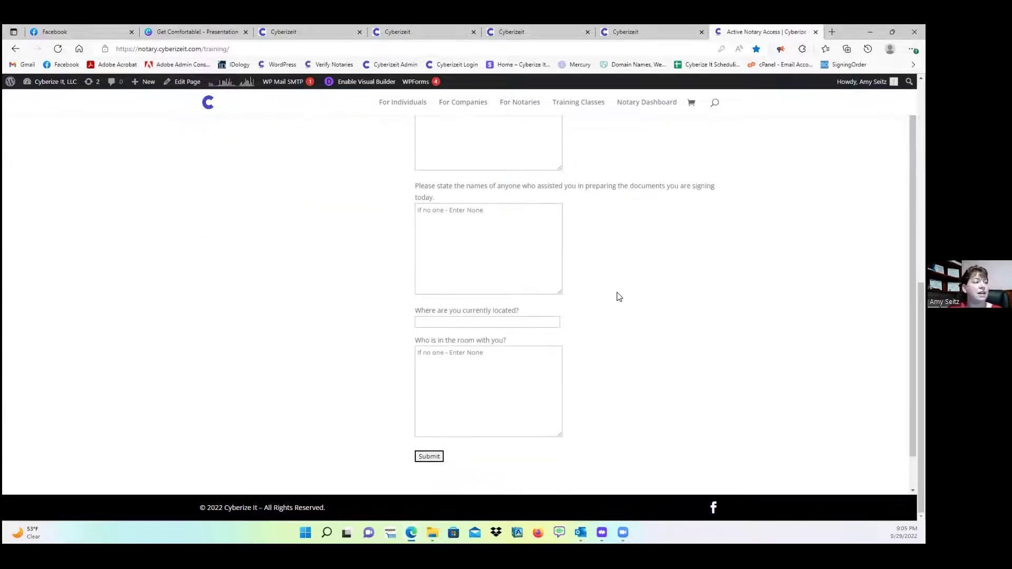
scroll(559, 211, up, 2)
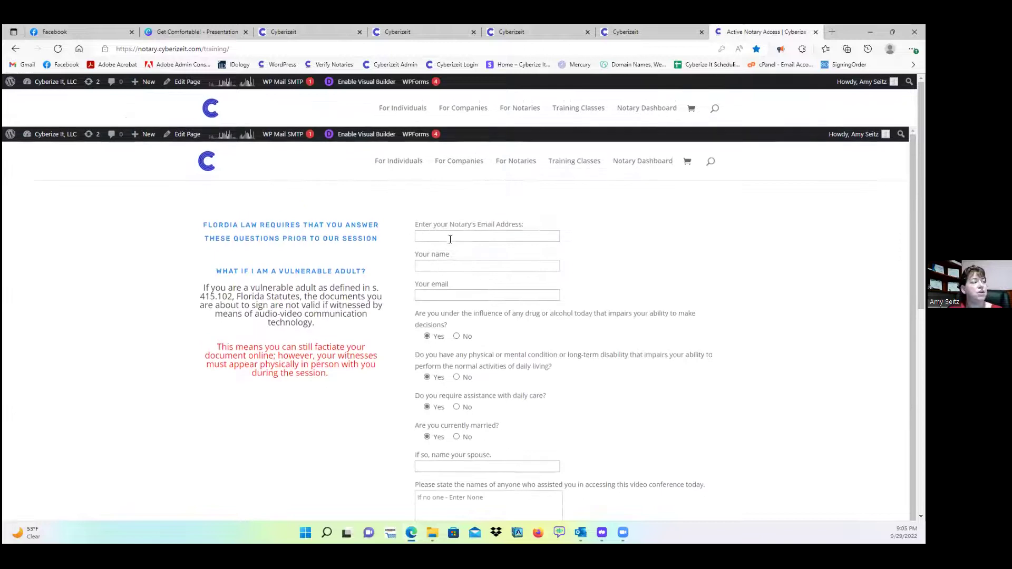
scroll(490, 268, down, 3)
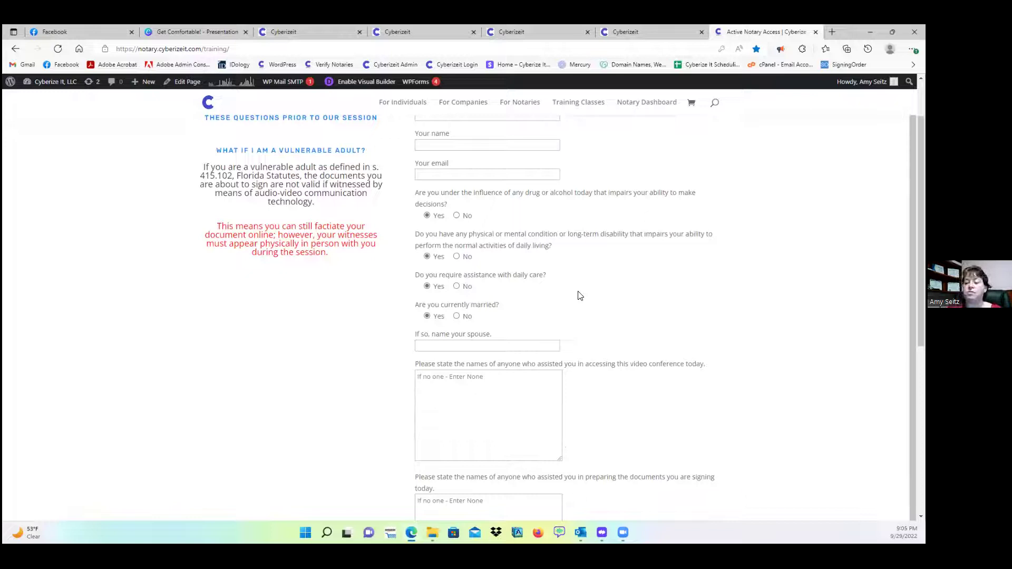
scroll(580, 296, down, 8)
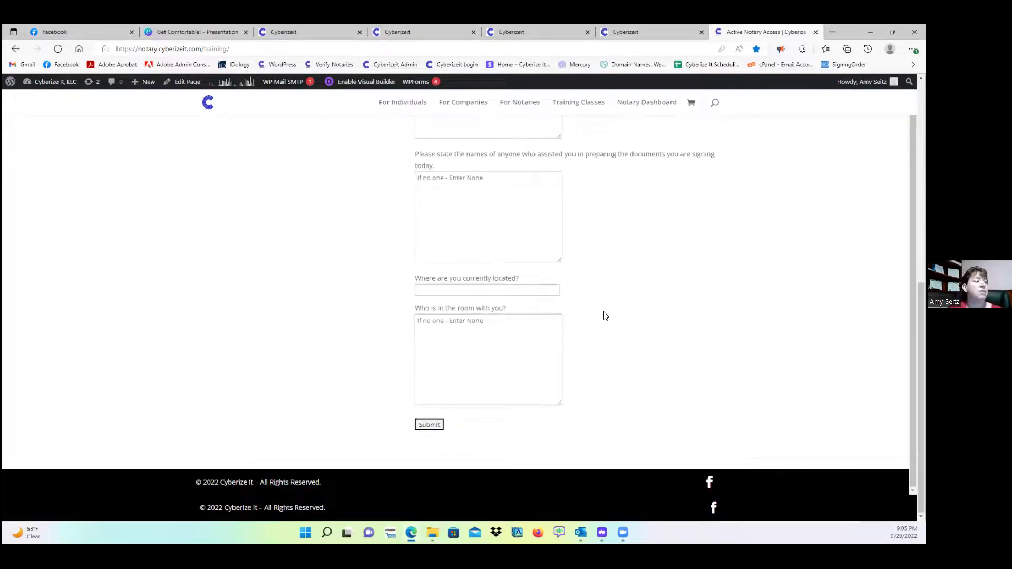
scroll(605, 318, up, 1)
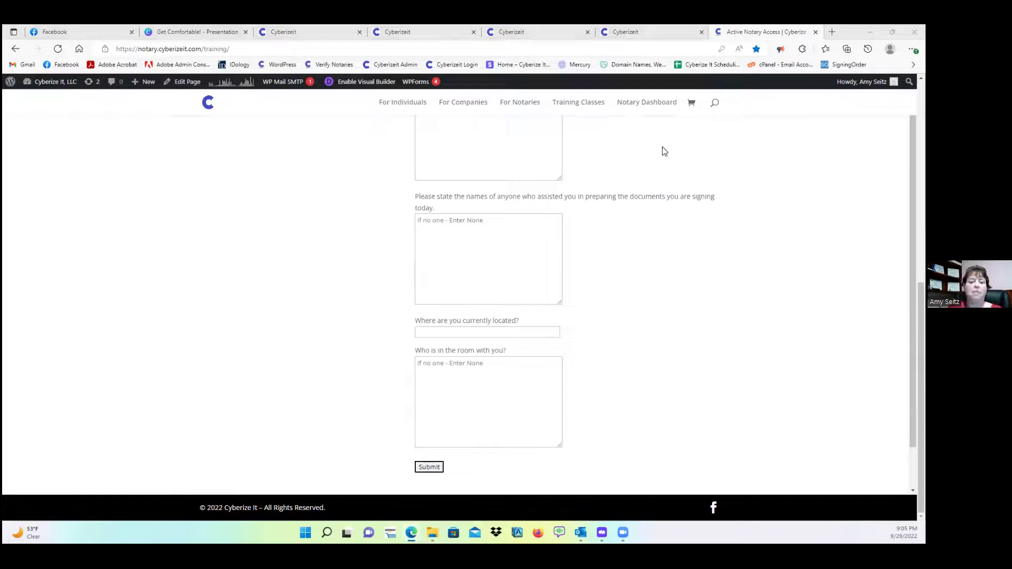
scroll(522, 219, up, 5)
click(16, 50)
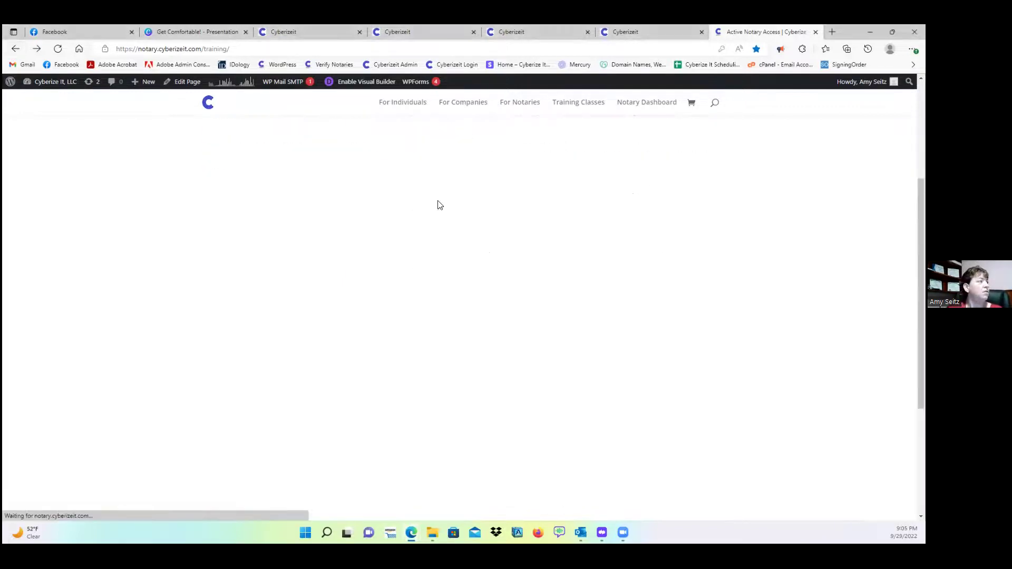
scroll(366, 257, up, 15)
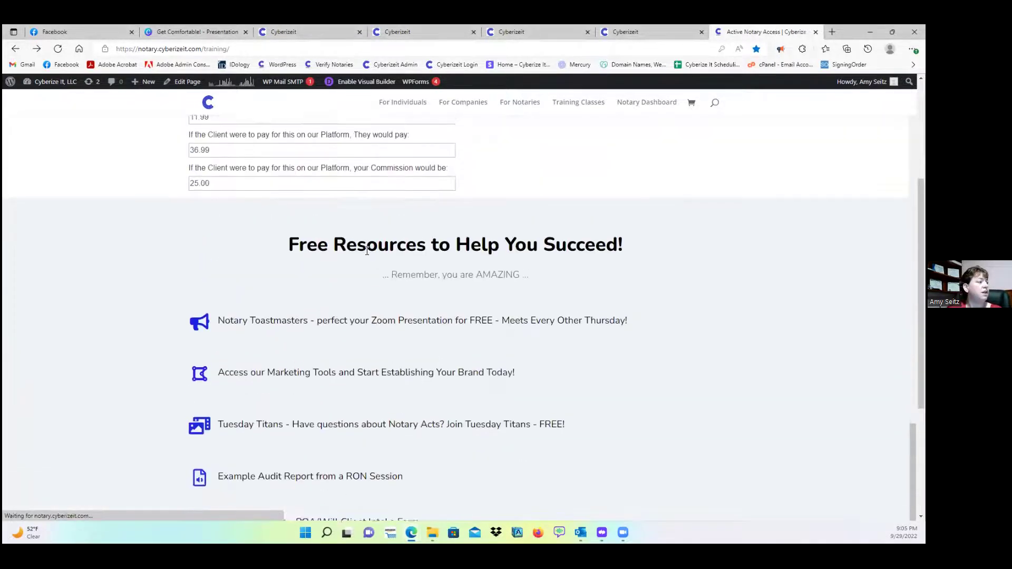
scroll(240, 266, up, 12)
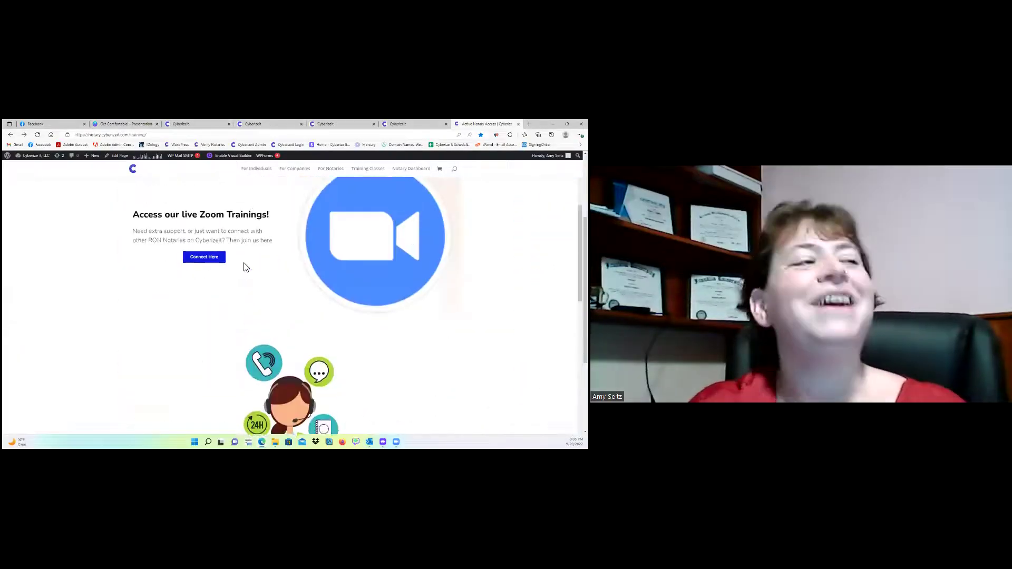
scroll(259, 277, up, 8)
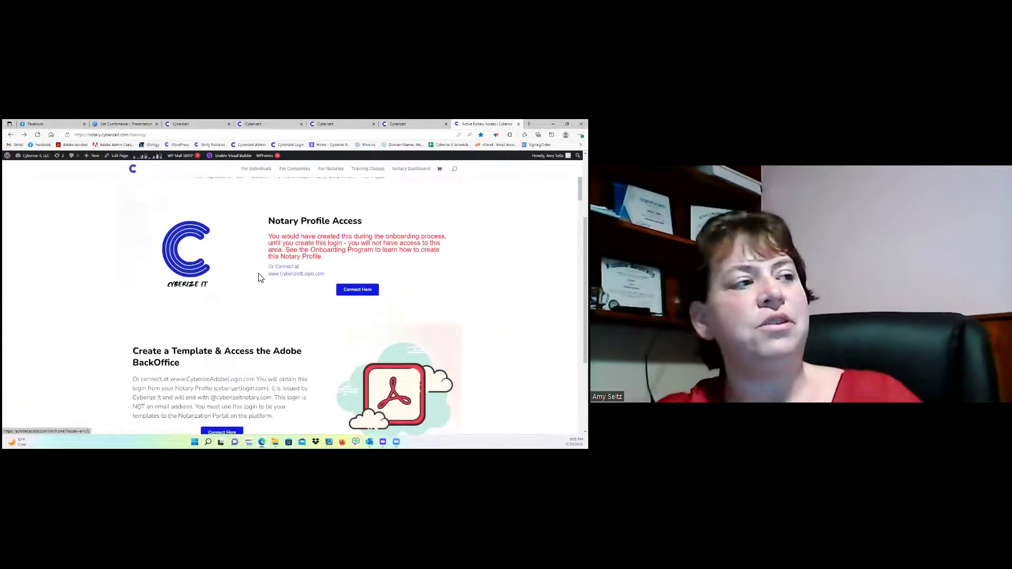
scroll(297, 273, up, 3)
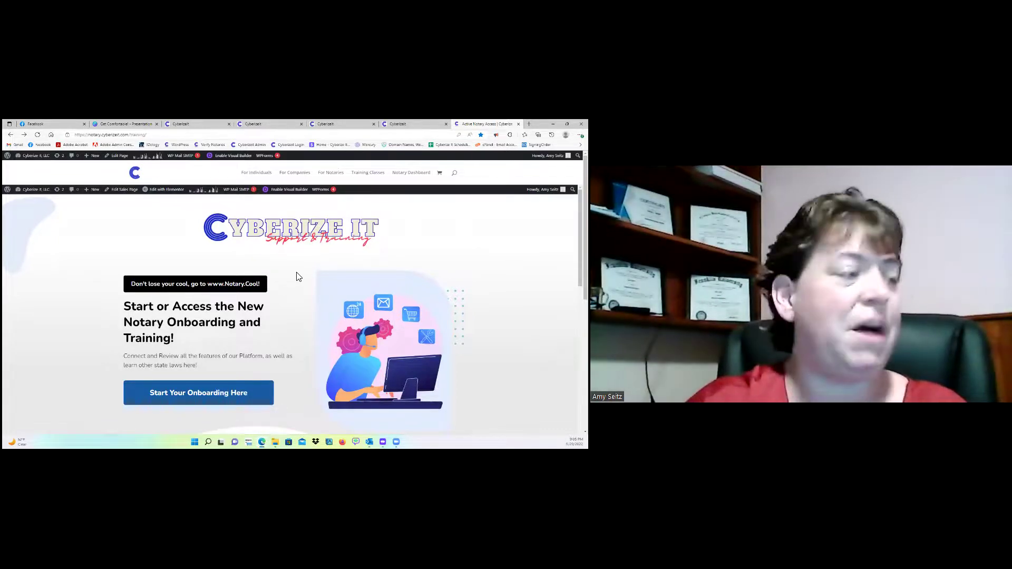
scroll(331, 274, down, 1)
scroll(330, 270, down, 5)
scroll(338, 311, down, 3)
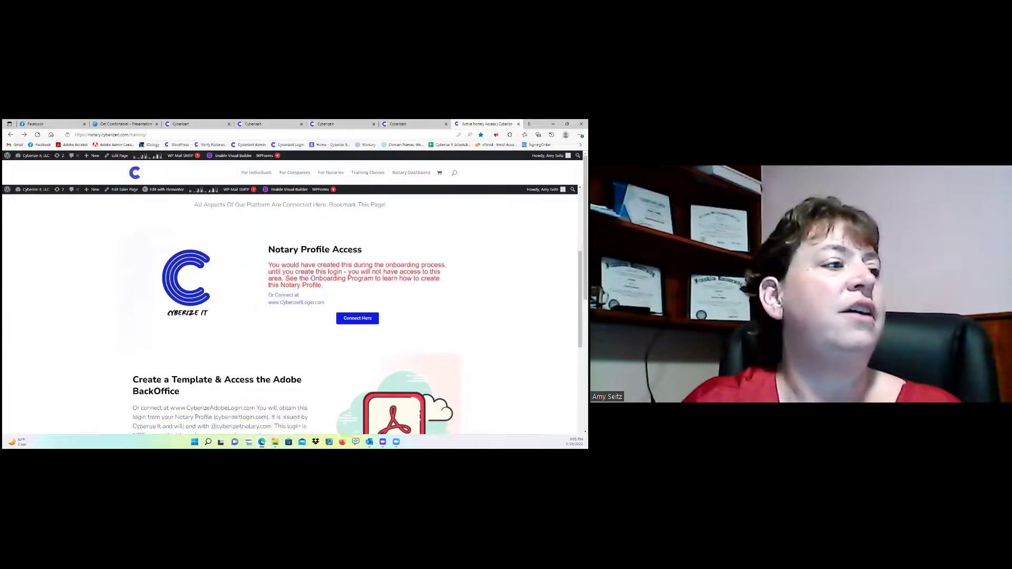
scroll(388, 276, down, 5)
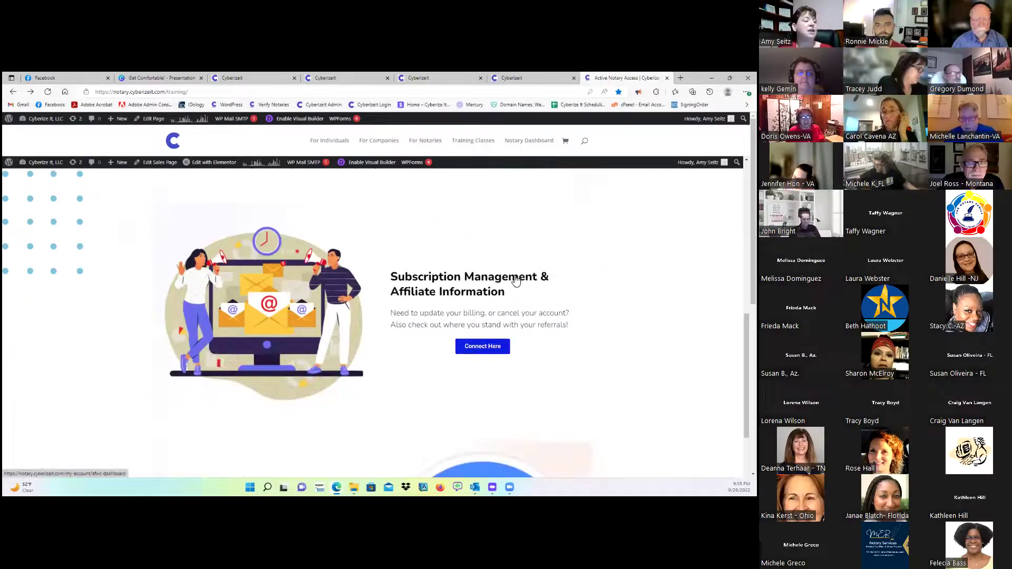
scroll(520, 283, down, 6)
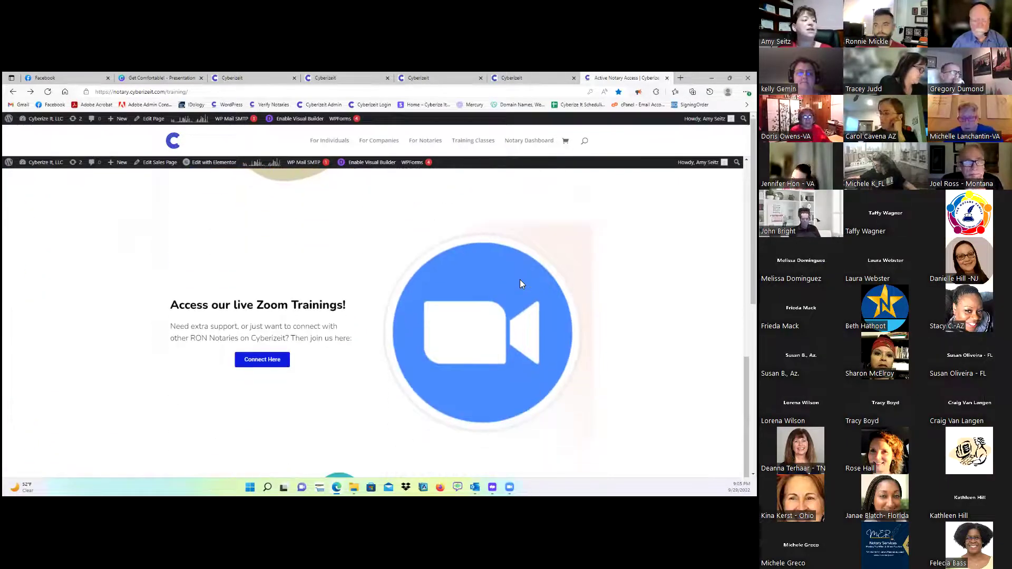
scroll(578, 279, down, 8)
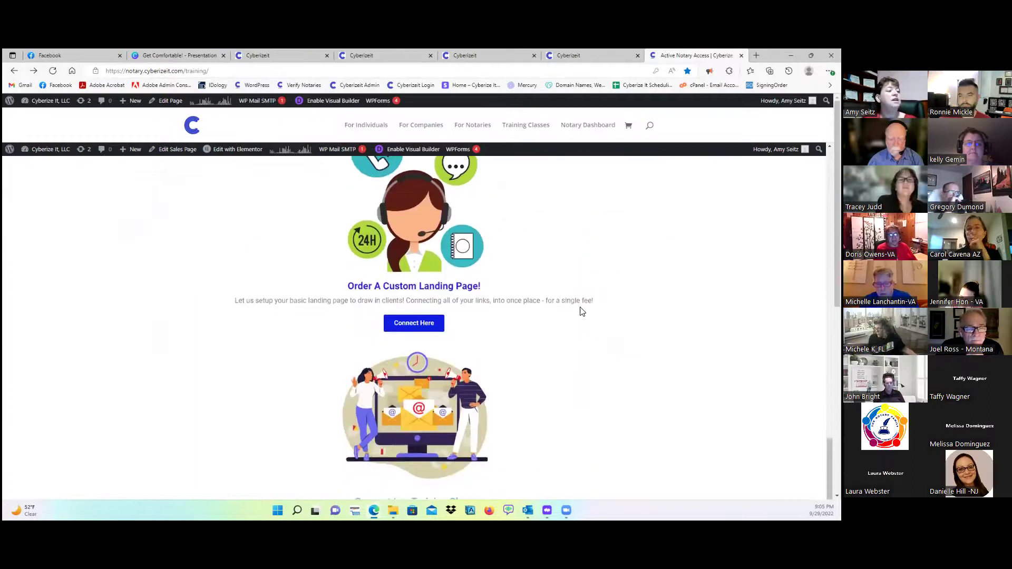
scroll(583, 309, down, 3)
scroll(406, 329, down, 5)
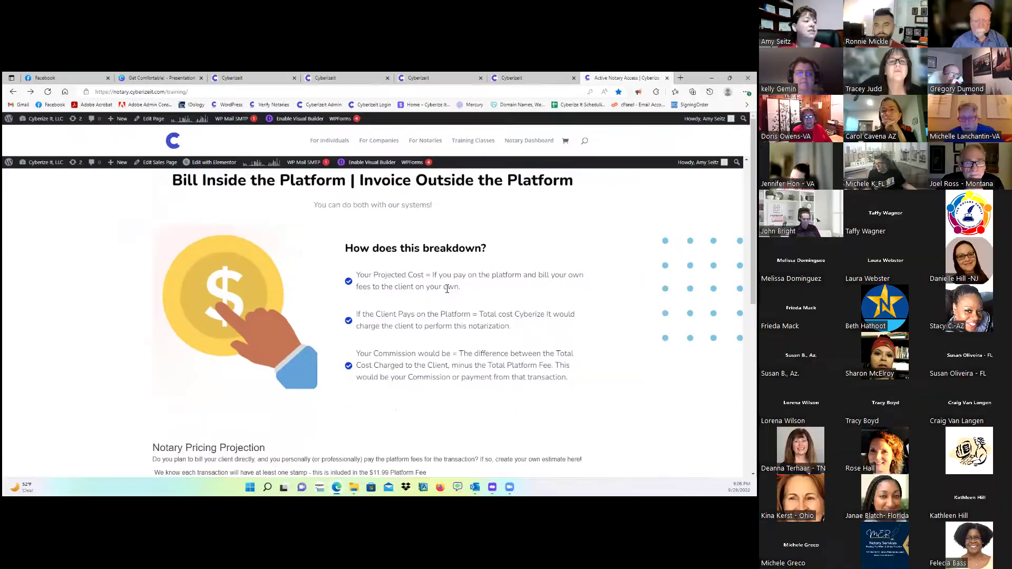
scroll(356, 304, down, 6)
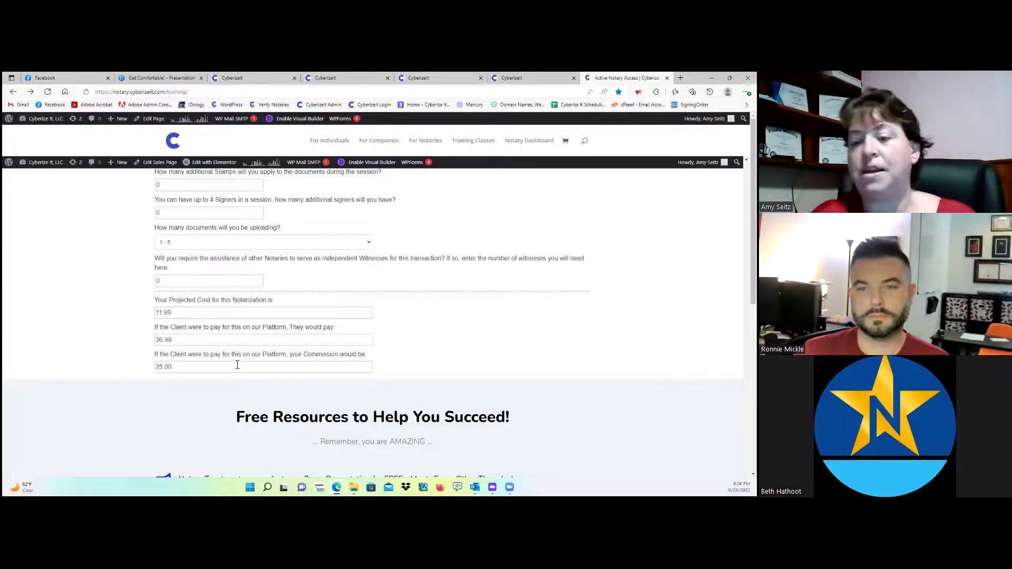
scroll(290, 337, down, 5)
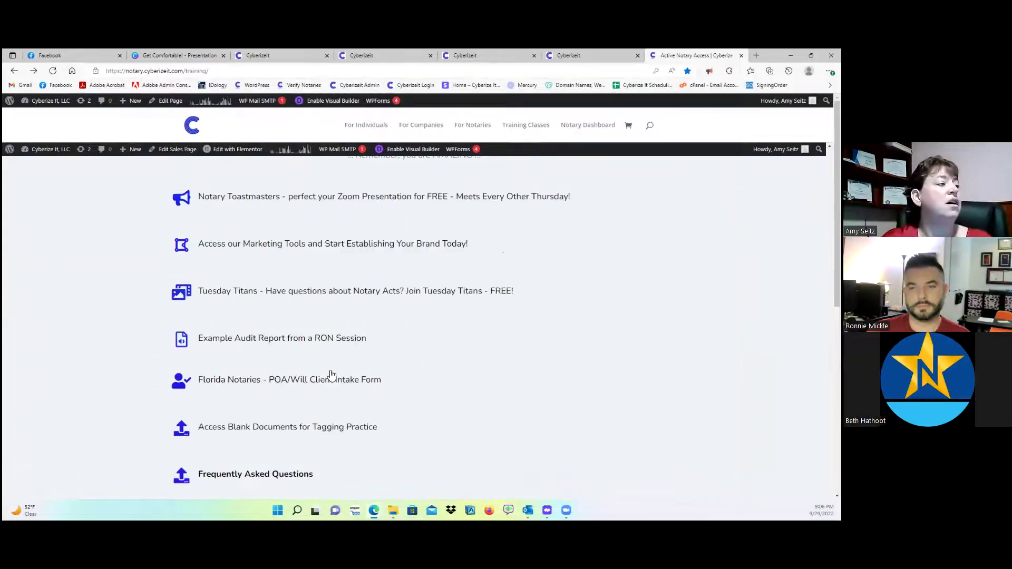
scroll(324, 261, down, 3)
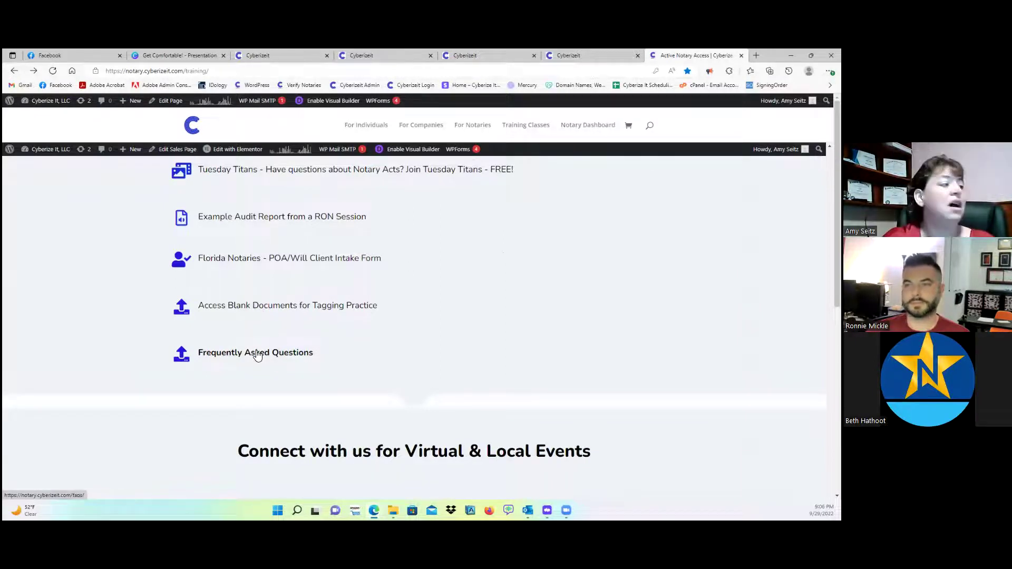
click(277, 355)
scroll(666, 246, down, 6)
scroll(414, 343, down, 12)
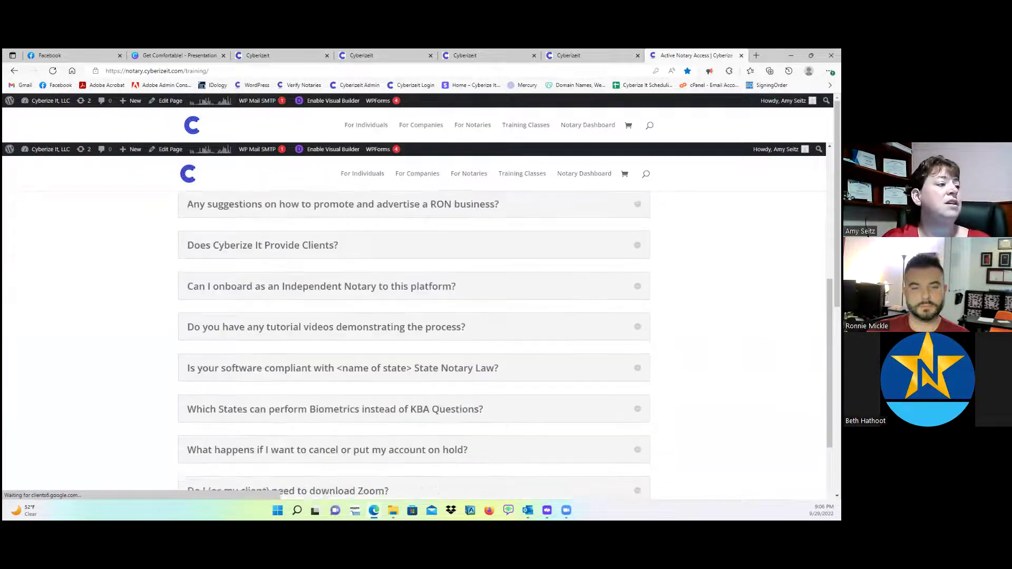
scroll(414, 343, down, 14)
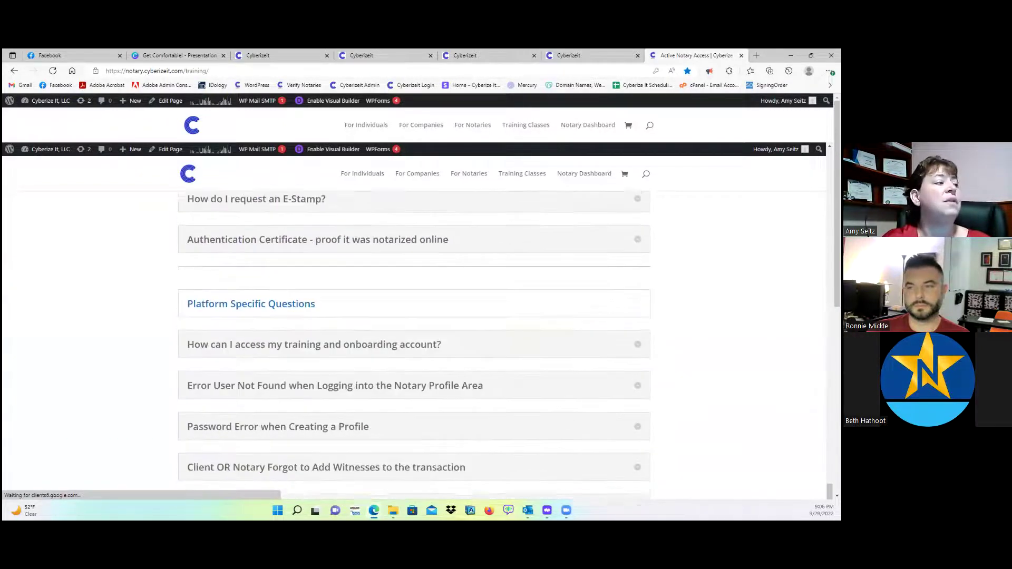
scroll(414, 343, down, 4)
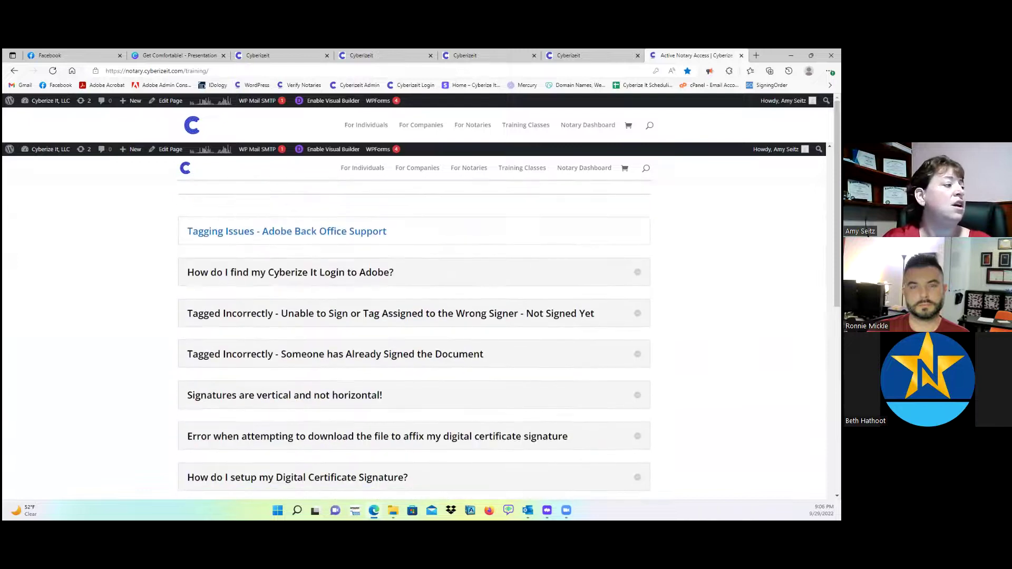
click(14, 73)
scroll(453, 264, down, 4)
scroll(680, 264, down, 5)
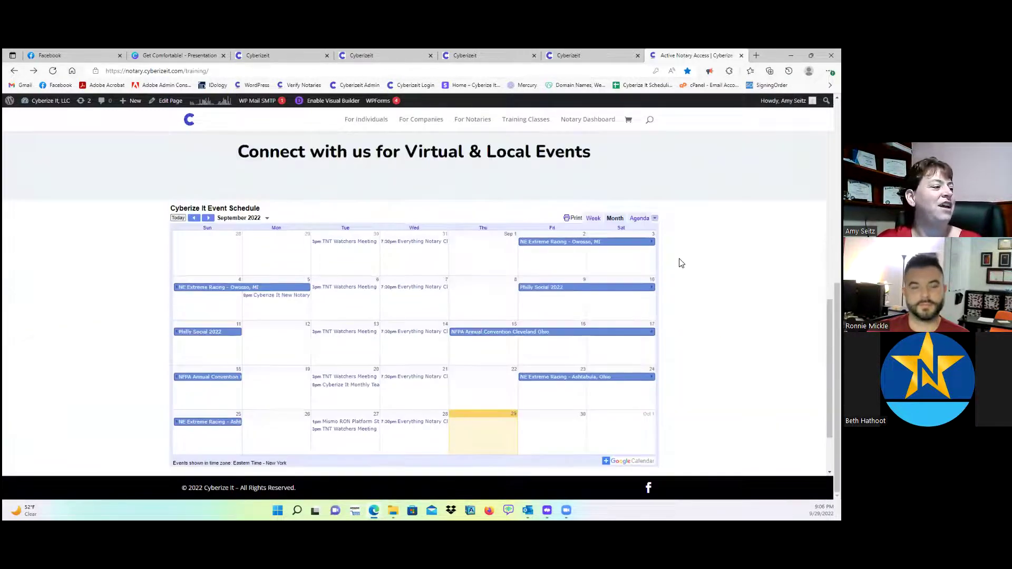
scroll(679, 263, up, 15)
scroll(404, 247, up, 10)
scroll(386, 248, up, 2)
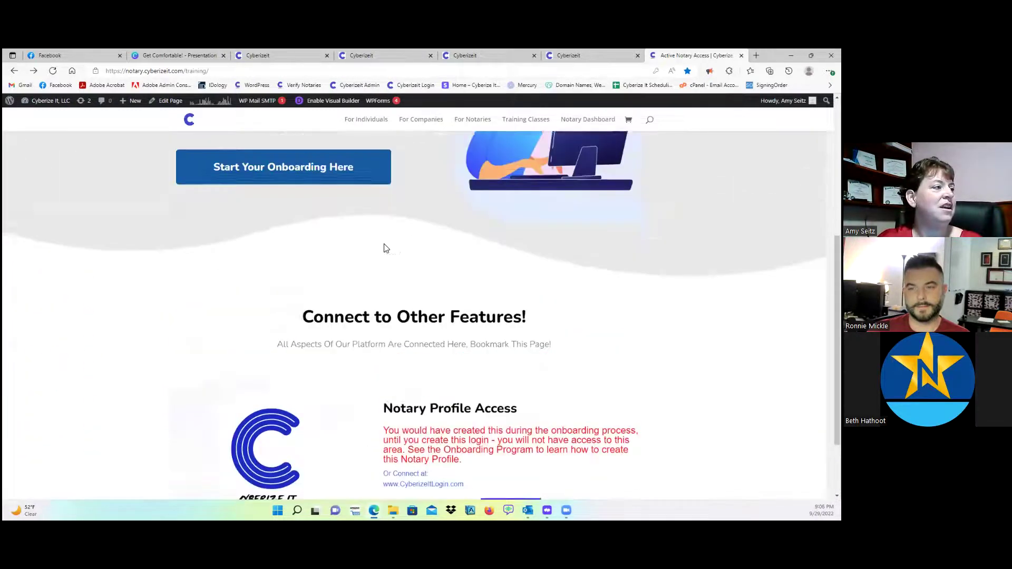
scroll(386, 248, up, 4)
- Open the new notary onboarding and start the state requirements course full screen
click(326, 380)
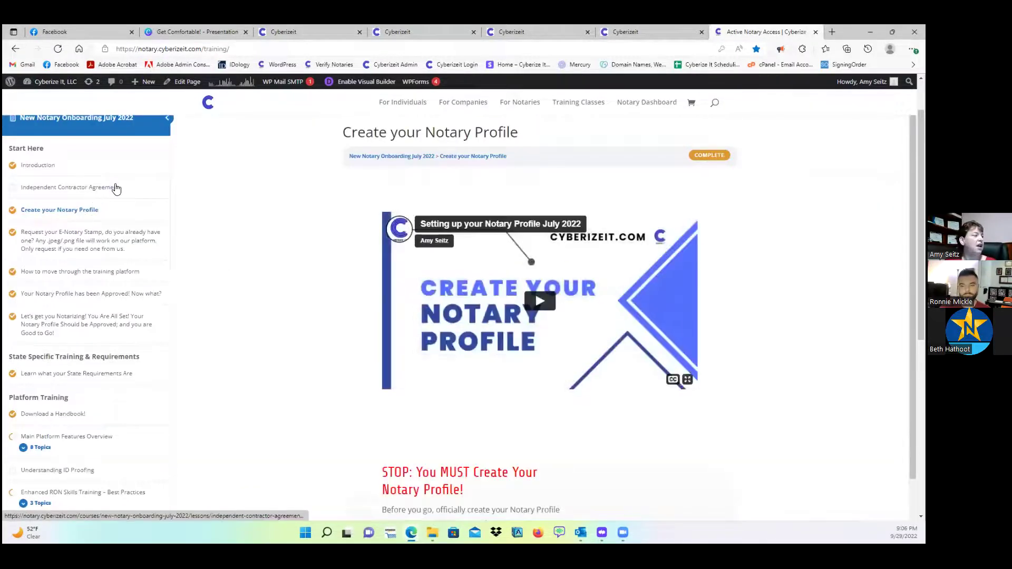
scroll(87, 206, down, 3)
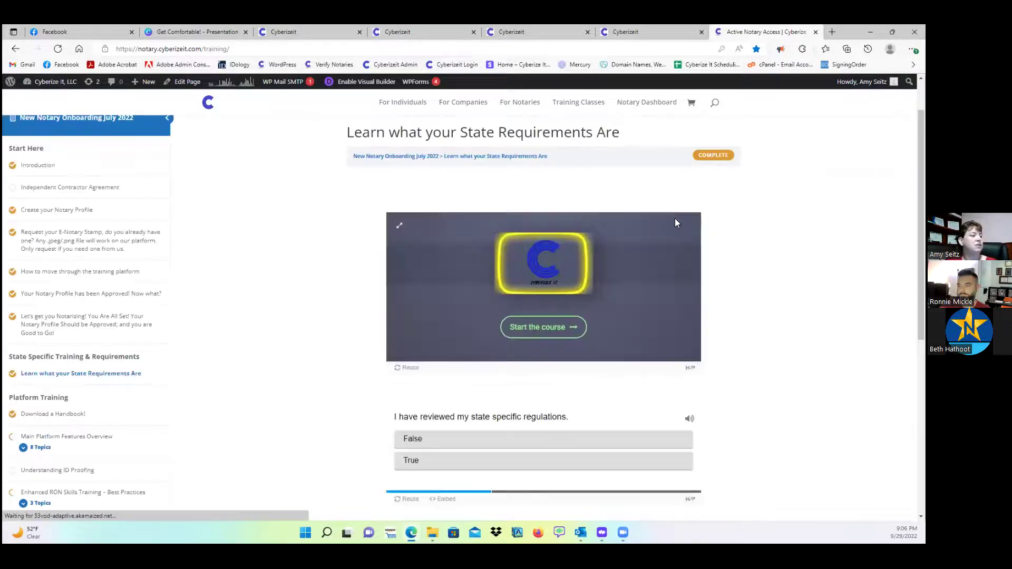
click(399, 230)
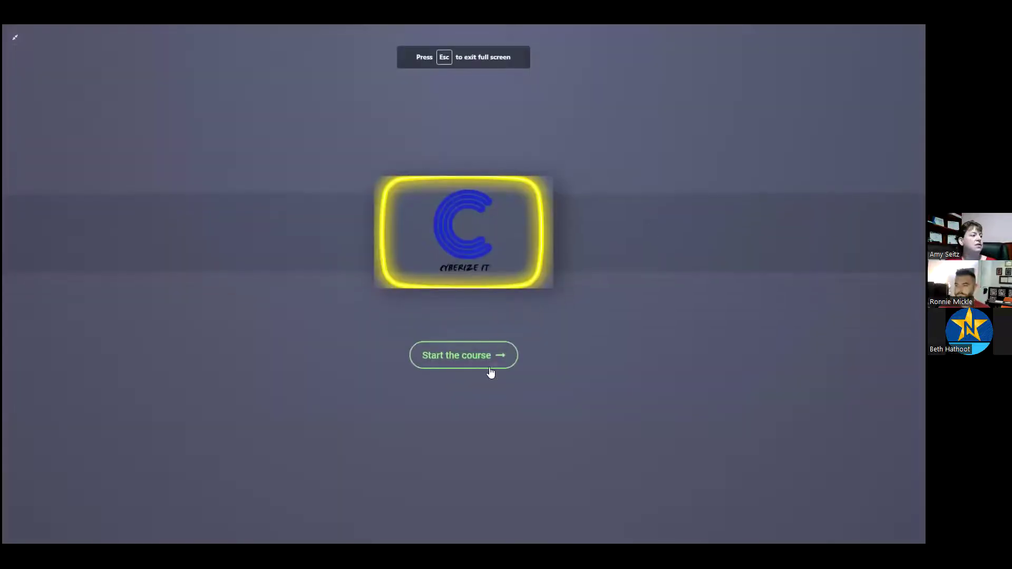
click(477, 354)
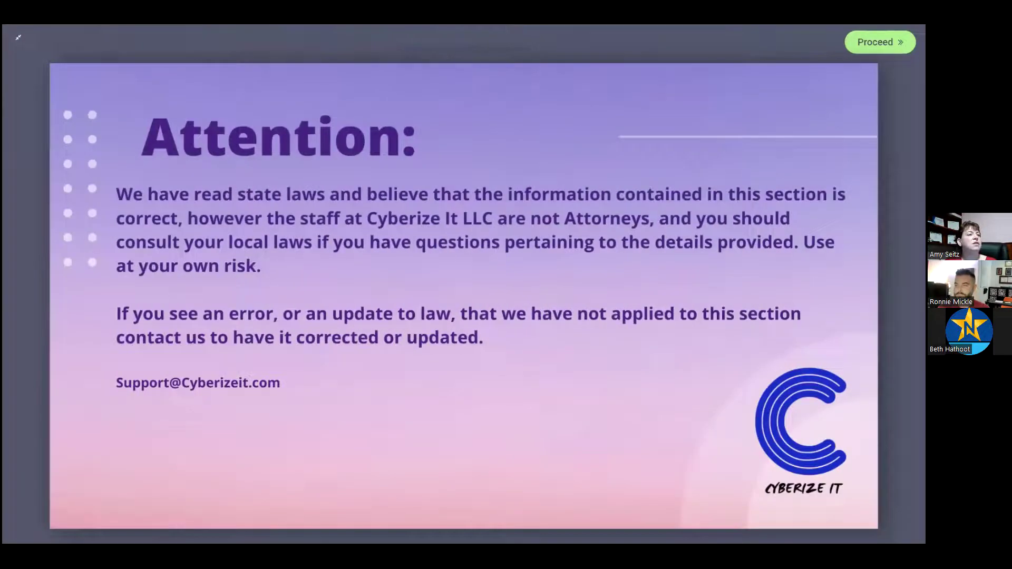
- Choose Arizona past the disclaimer and view its Digital Certificate requirements
click(880, 42)
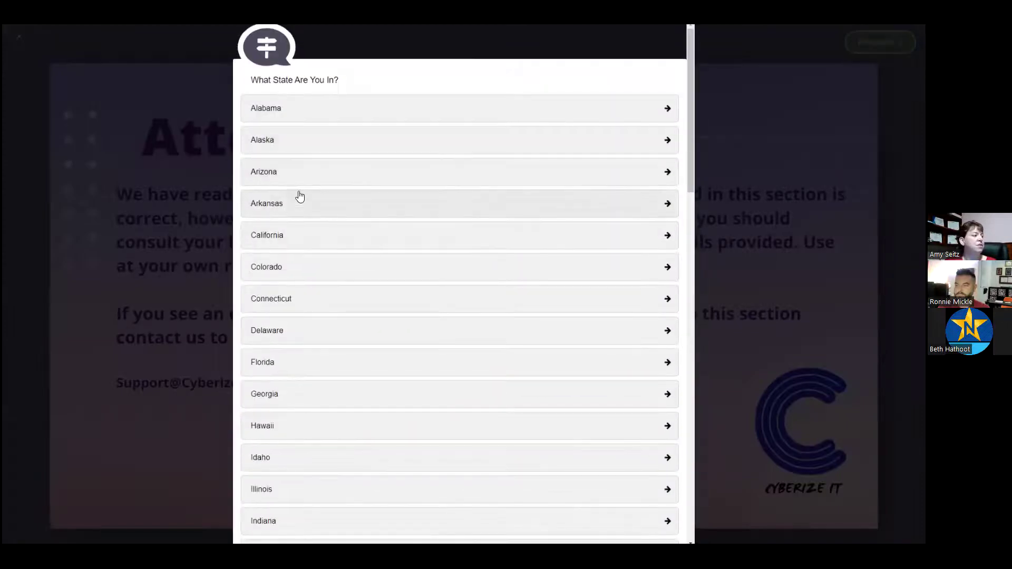
click(301, 177)
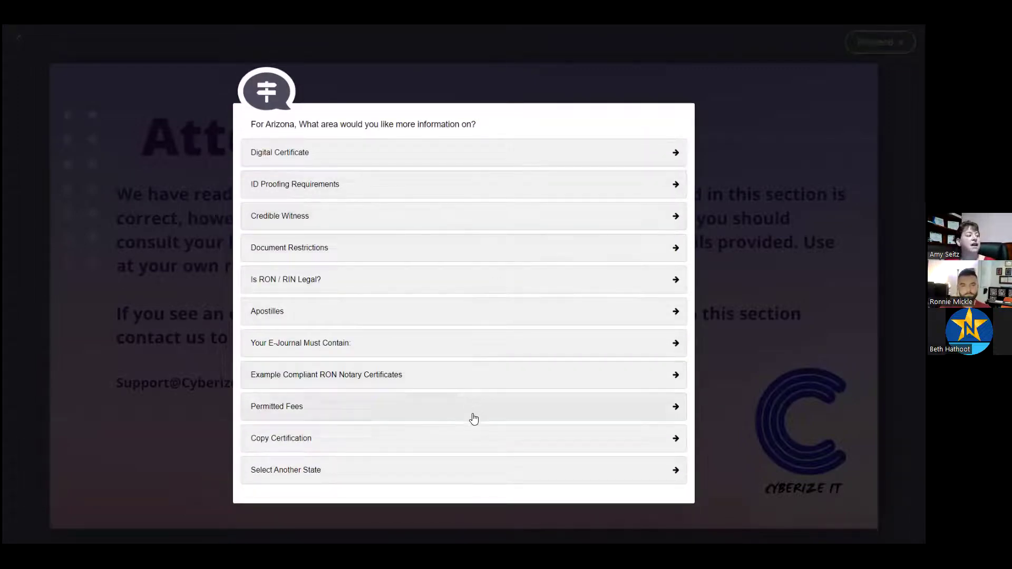
click(347, 156)
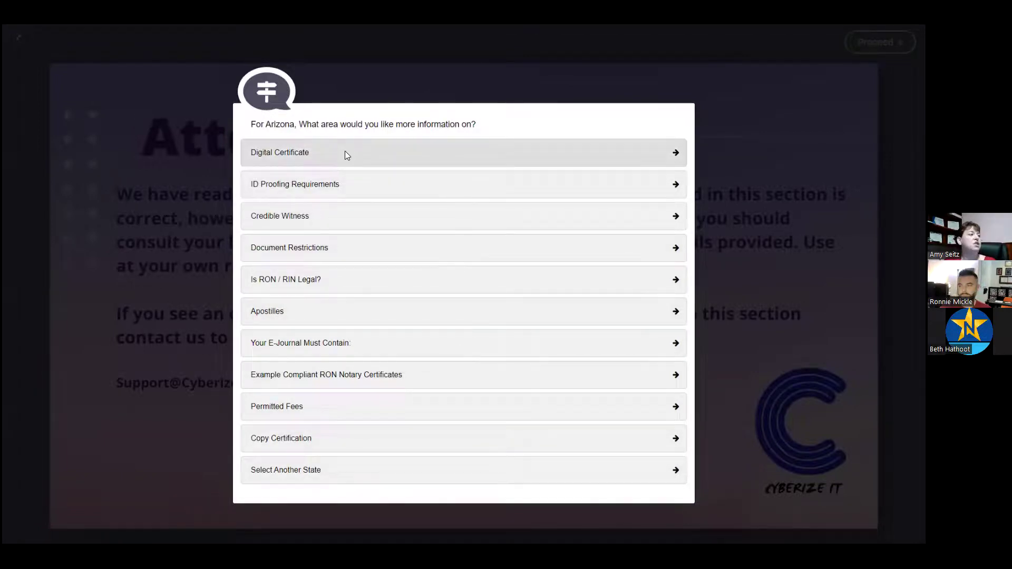